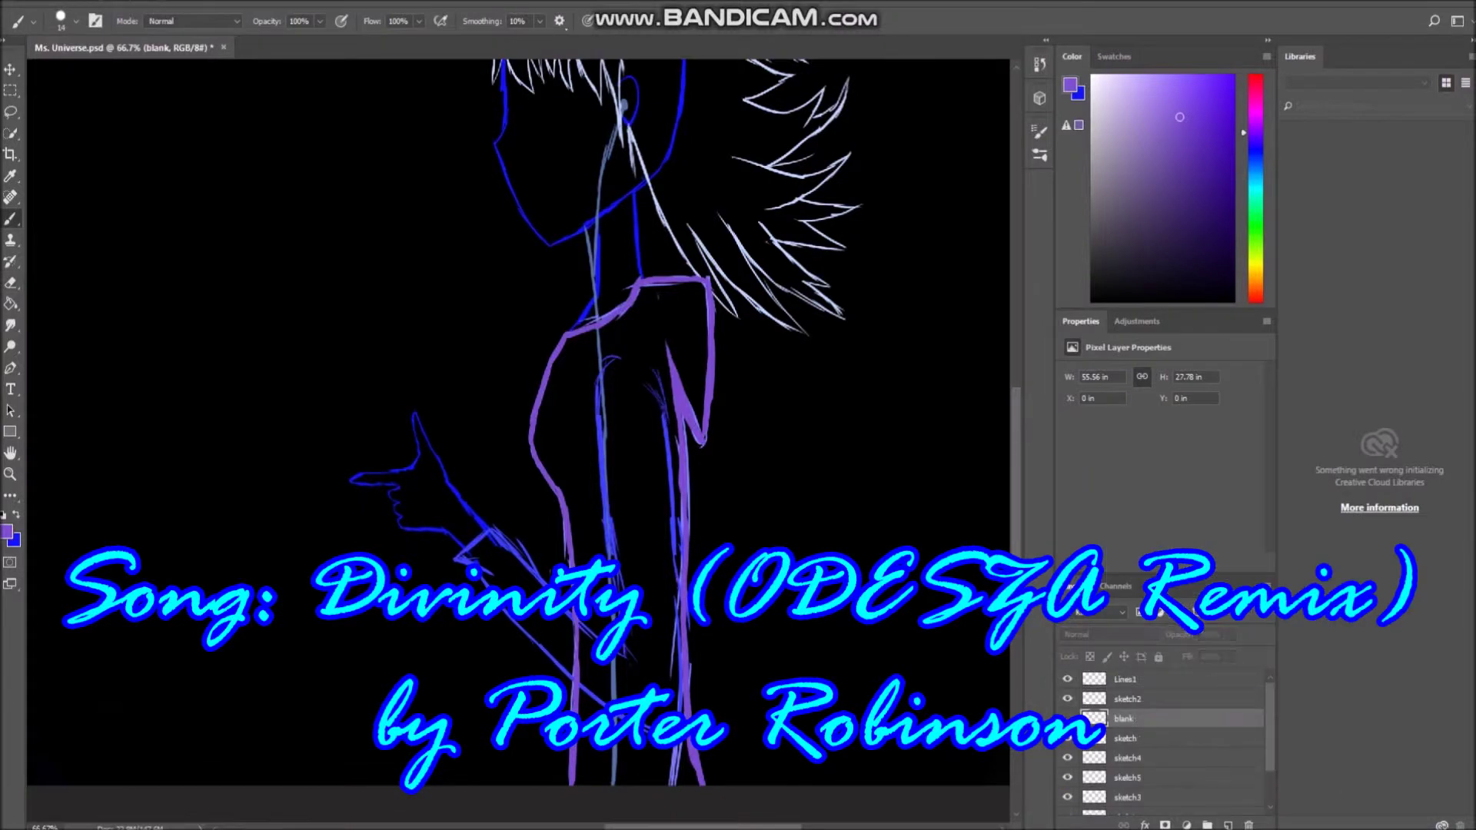
- Name the duplicated blank layer lines2 and outline the front sleeve on it in purple from shoulder to cuff
text(lines2)
key(Return)
mouse_move(608, 359)
mouse_down()
mouse_move(627, 654)
mouse_move(454, 573)
mouse_up()
scroll(518, 441, up, 3)
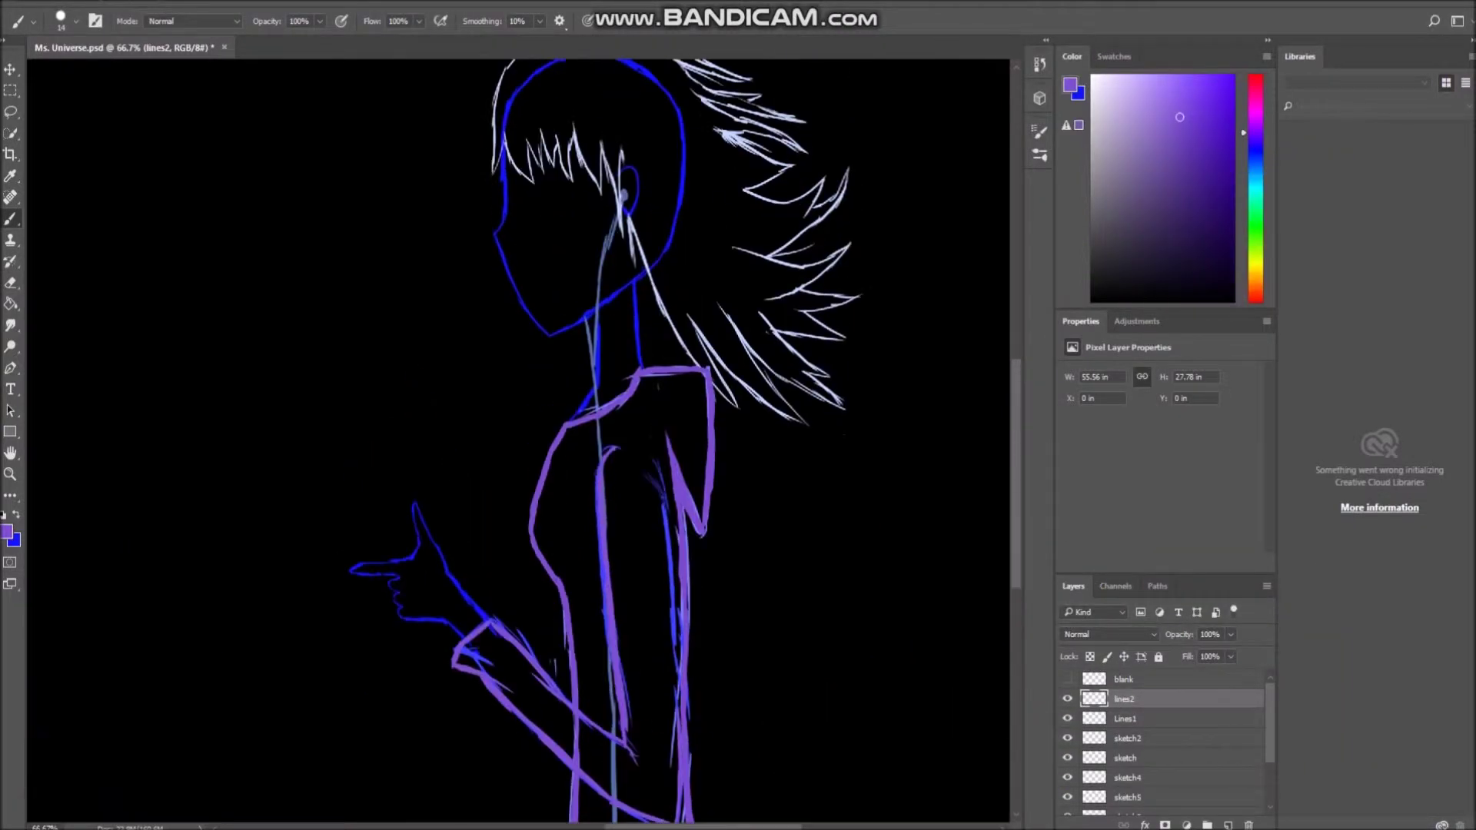
scroll(518, 441, down, 2)
scroll(518, 441, up, 1)
- Duplicate the blank layer as coloring and paint the figure's top and hood in light purple
click(1124, 679)
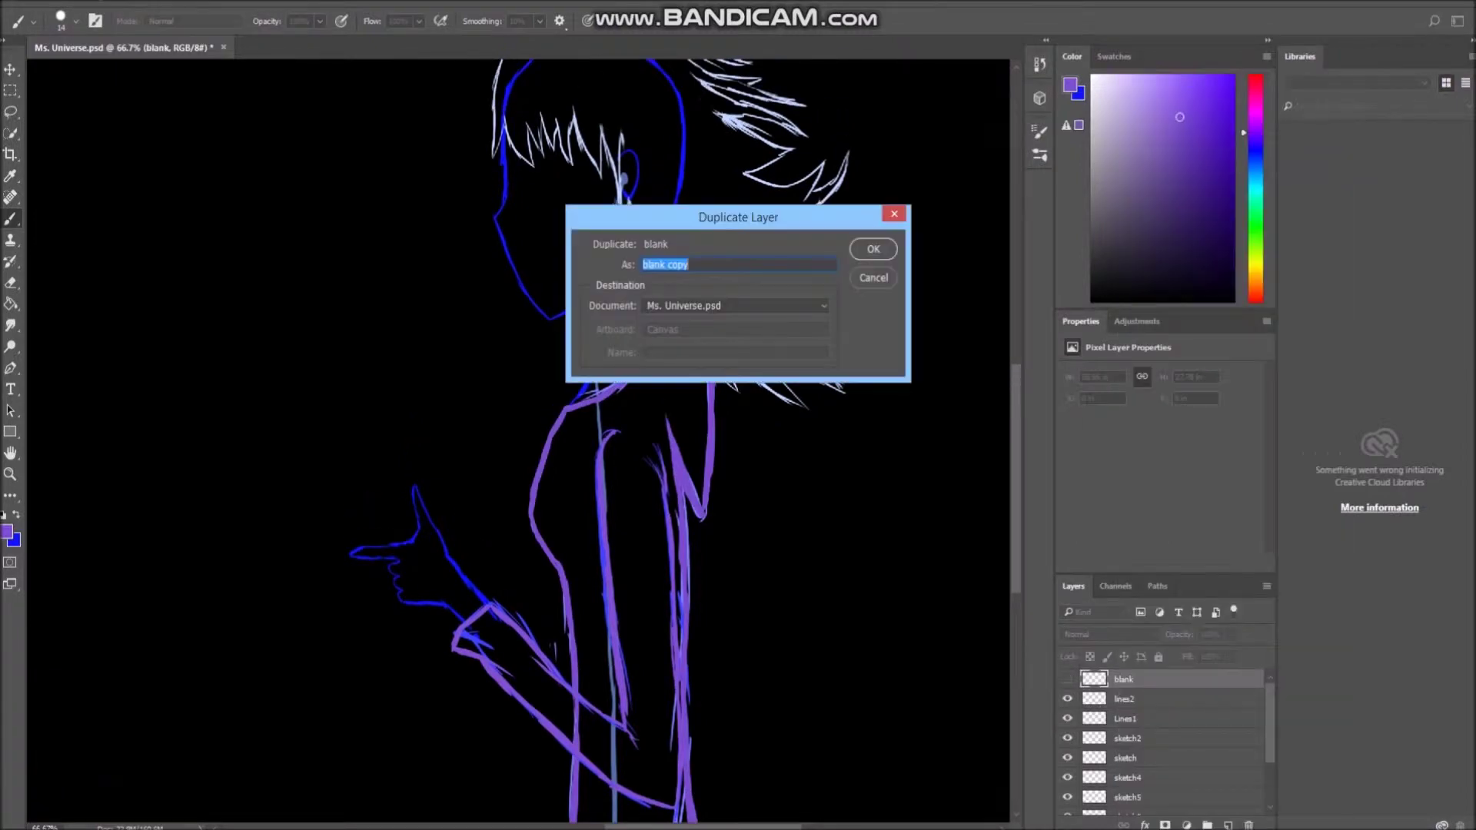
key(Return)
click(76, 22)
mouse_move(560, 499)
mouse_down()
mouse_move(600, 676)
mouse_move(591, 808)
mouse_up()
scroll(518, 441, down, 2)
scroll(518, 440, up, 1)
- Erase the light purple paint that spills past the front and back edges of the top
key(e)
drag(700, 615, 696, 792)
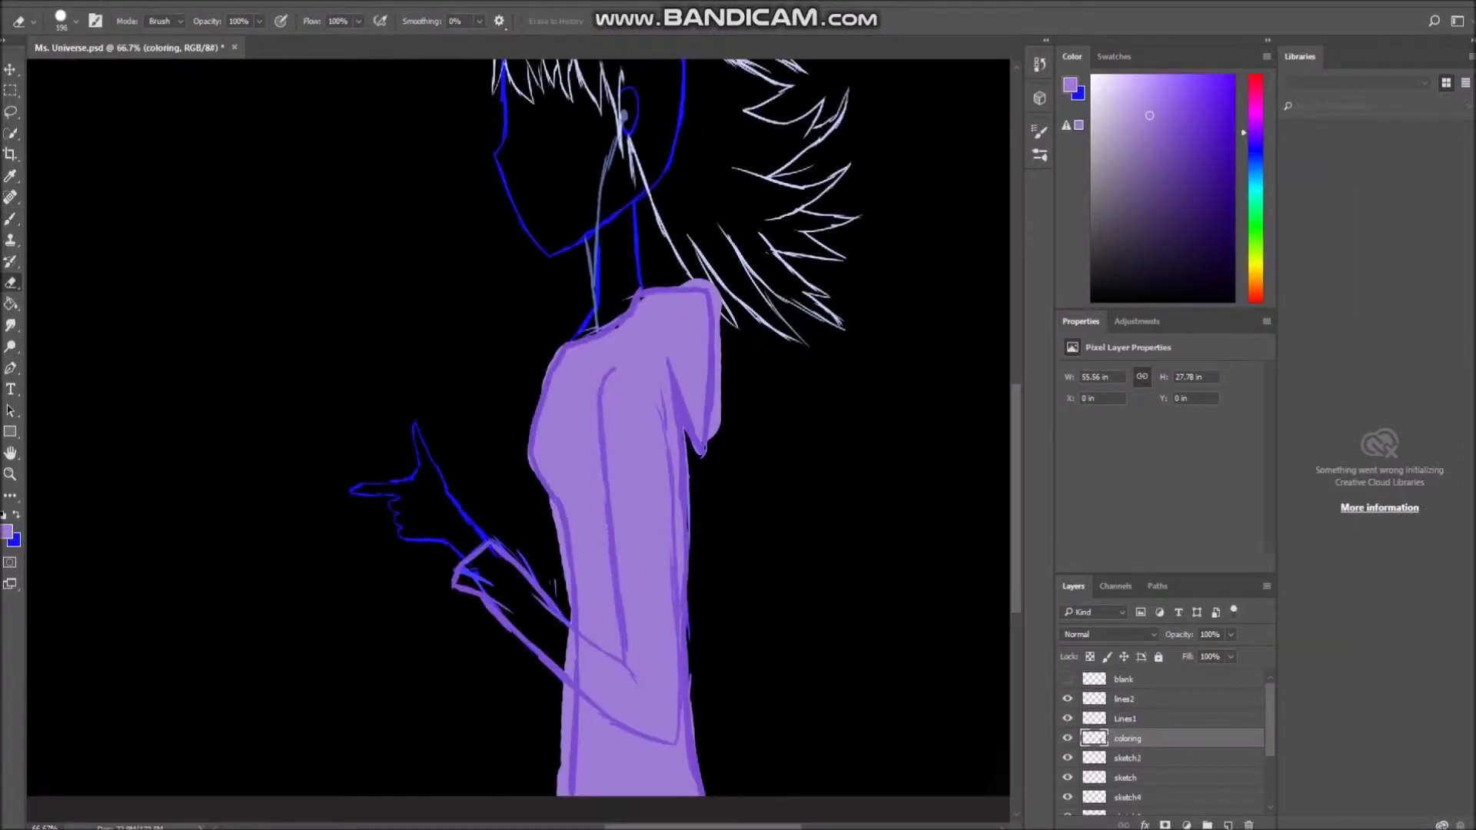
drag(555, 500, 567, 796)
- Fill the front sleeve with a deeper purple on the coloring layer, from shoulder to cuff
key(b)
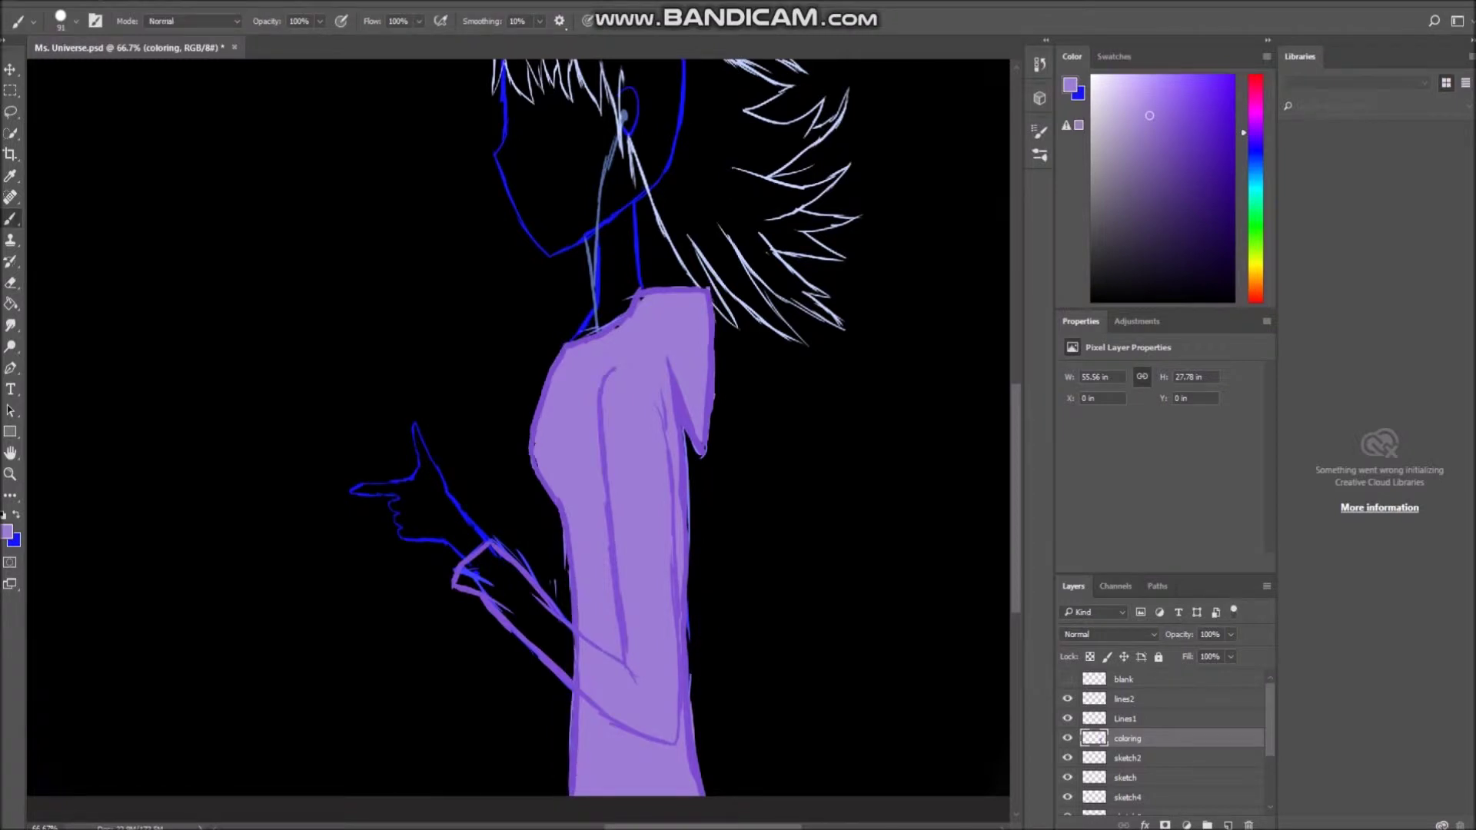
alt+click(611, 377)
mouse_move(615, 369)
mouse_down()
mouse_move(645, 394)
mouse_move(635, 534)
mouse_move(654, 730)
mouse_move(469, 569)
mouse_up()
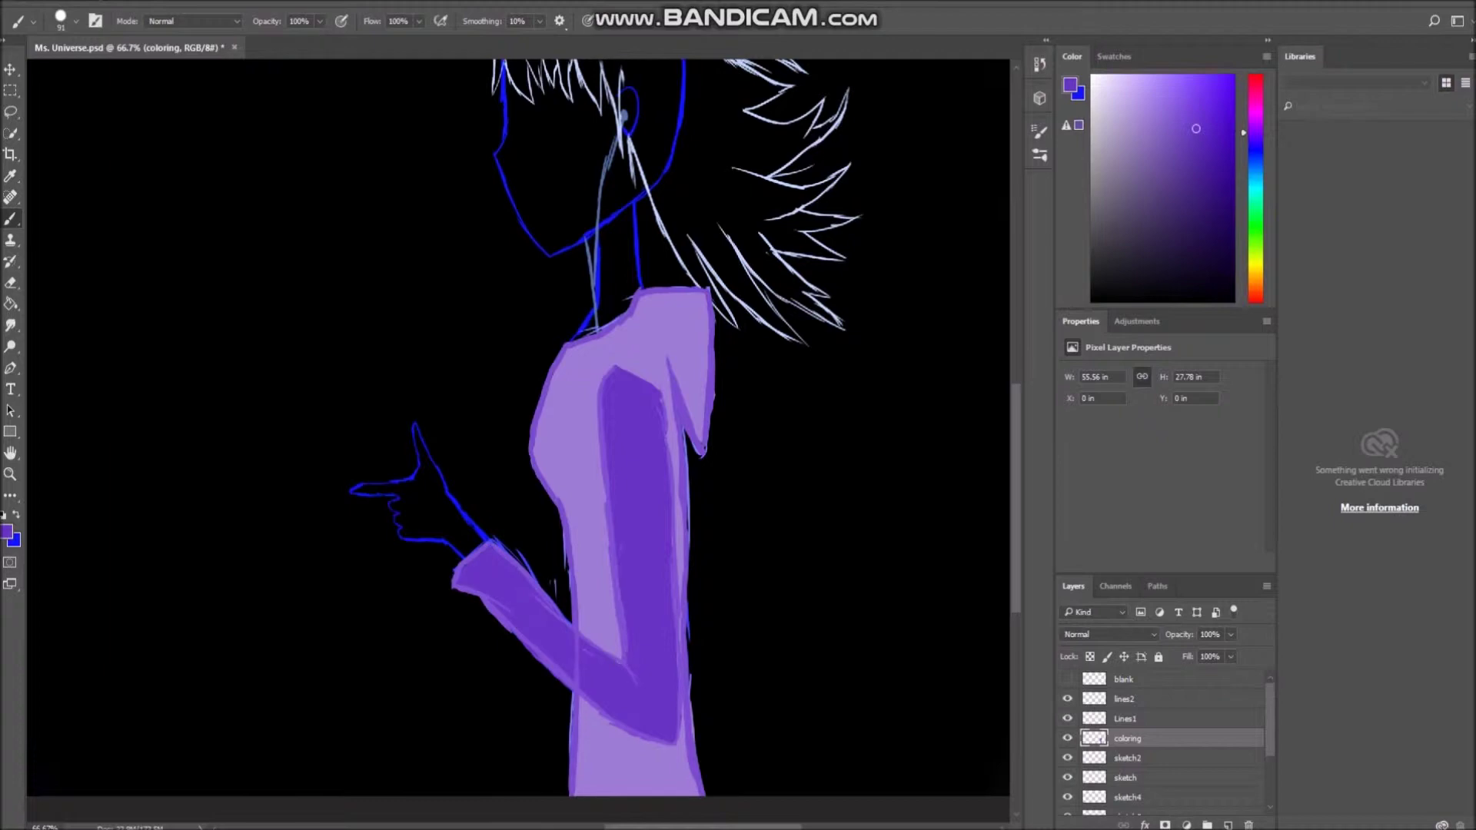
alt+click(584, 461)
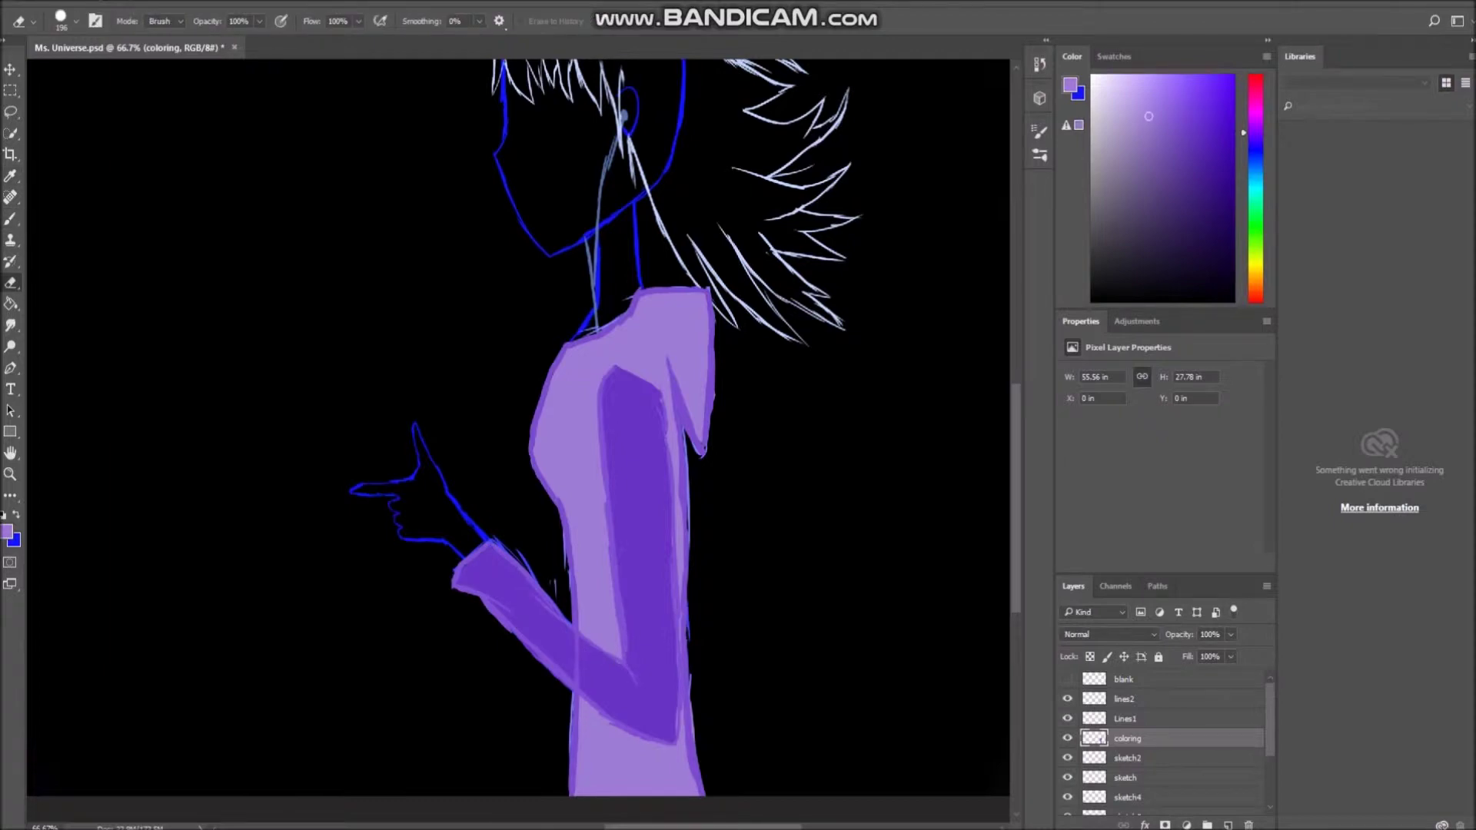
scroll(518, 434, up, 2)
alt+click(630, 539)
drag(608, 461, 692, 354)
drag(696, 346, 700, 492)
key(ctrl+z)
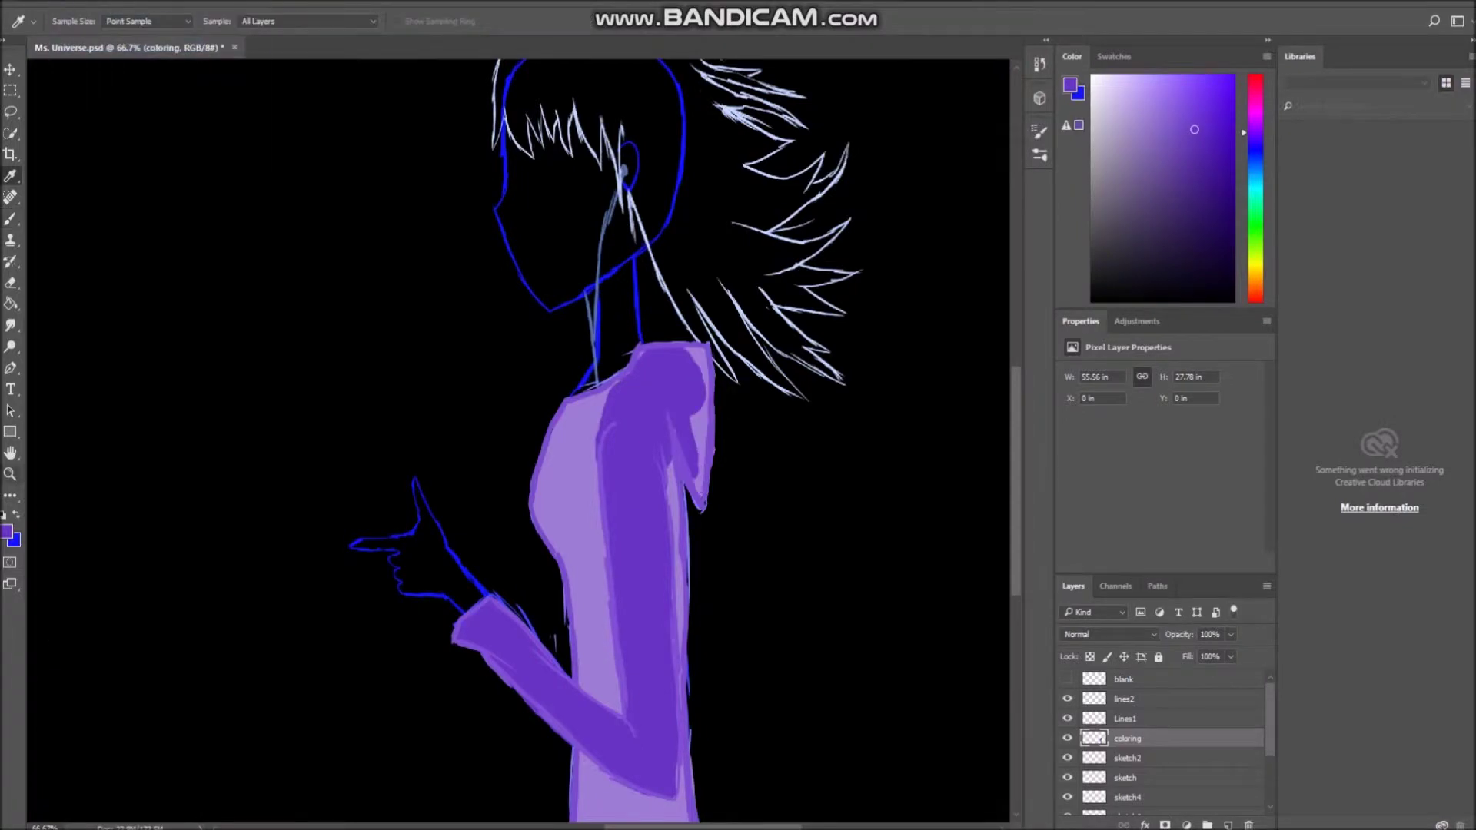
key(ctrl+z)
key(ctrl+z)
- Paint the hood behind the neck in a muted grey-purple on the coloring layer
alt+click(584, 461)
scroll(518, 440, down, 2)
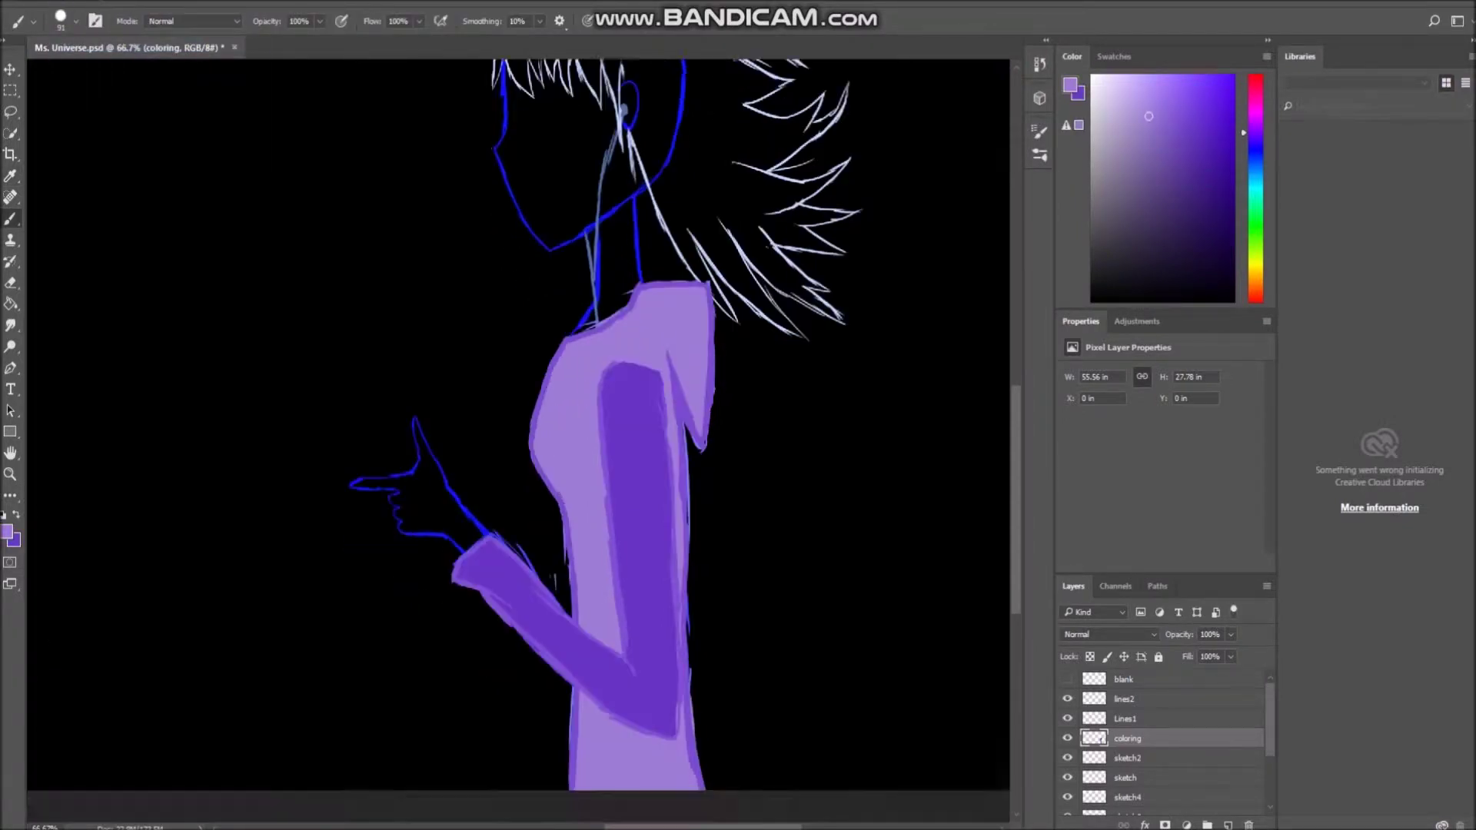
scroll(517, 440, up, 6)
drag(638, 492, 696, 573)
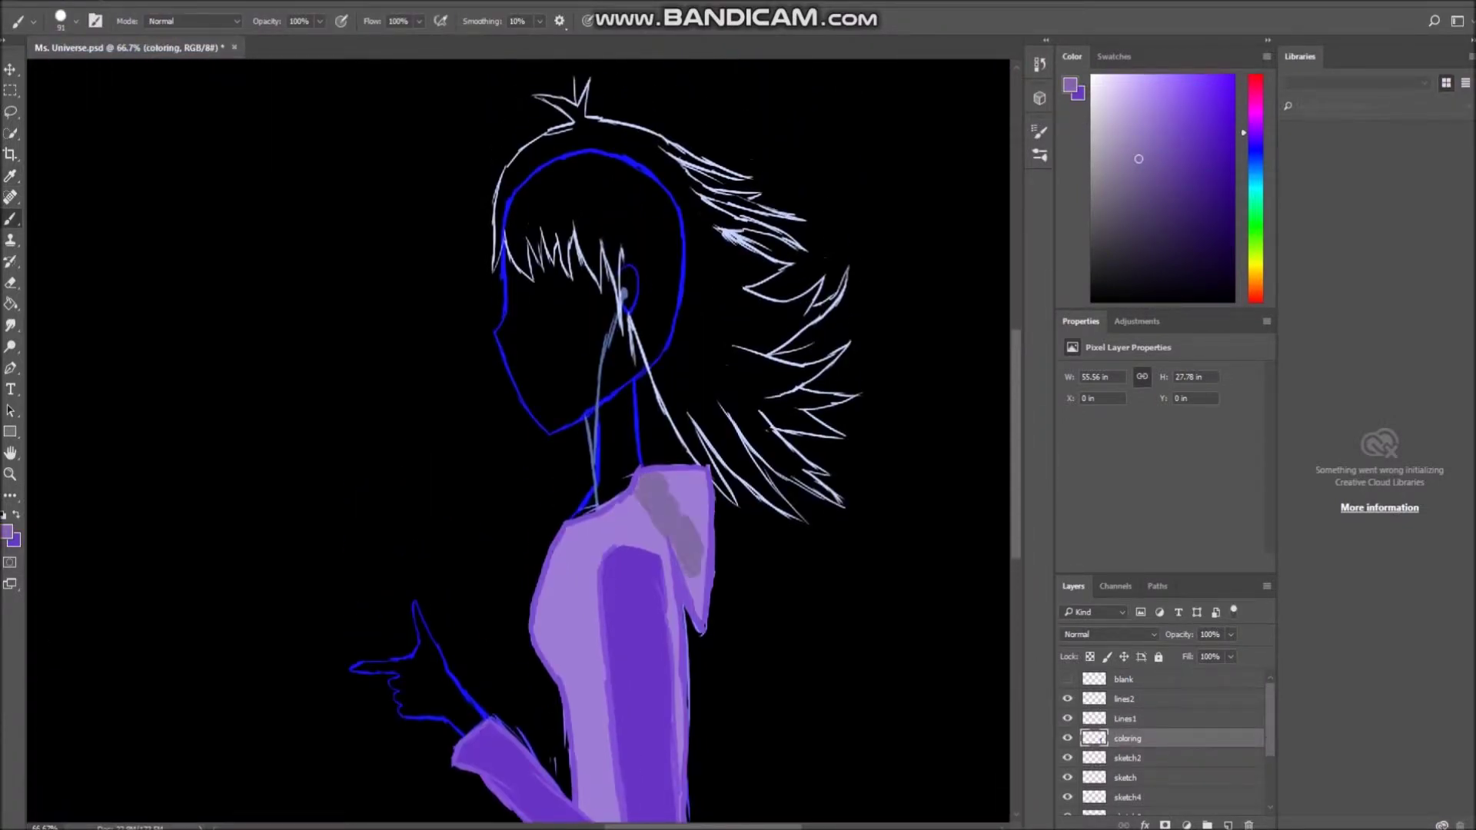
drag(692, 473, 700, 615)
scroll(676, 438, down, 2)
- Retrace the front sleeve outline in dark purple on the lines2 layer and erase its stray edges
key(alt+bracketright)
key(alt+bracketright)
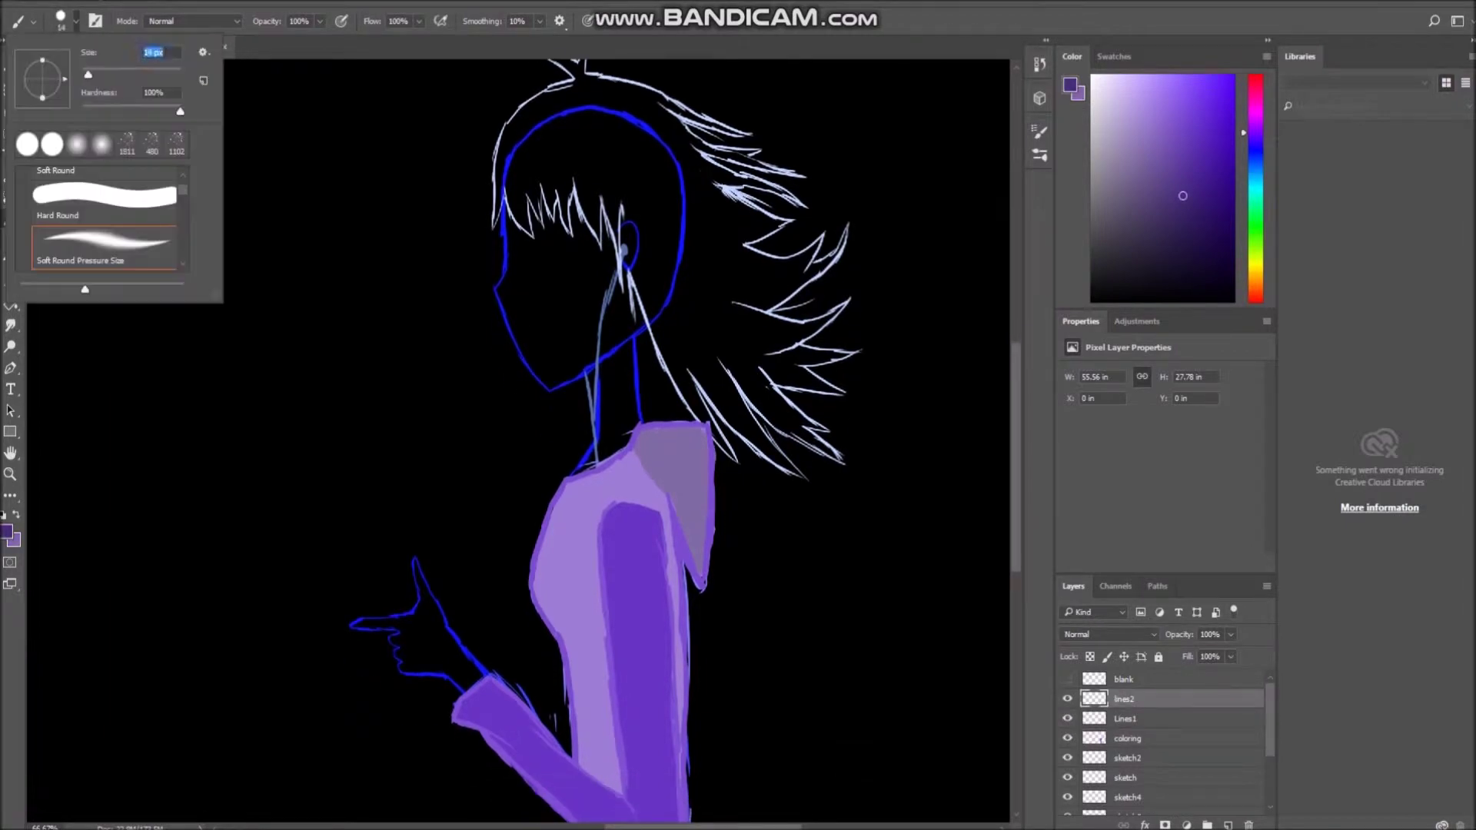
scroll(605, 441, down, 3)
key(e)
drag(613, 771, 680, 577)
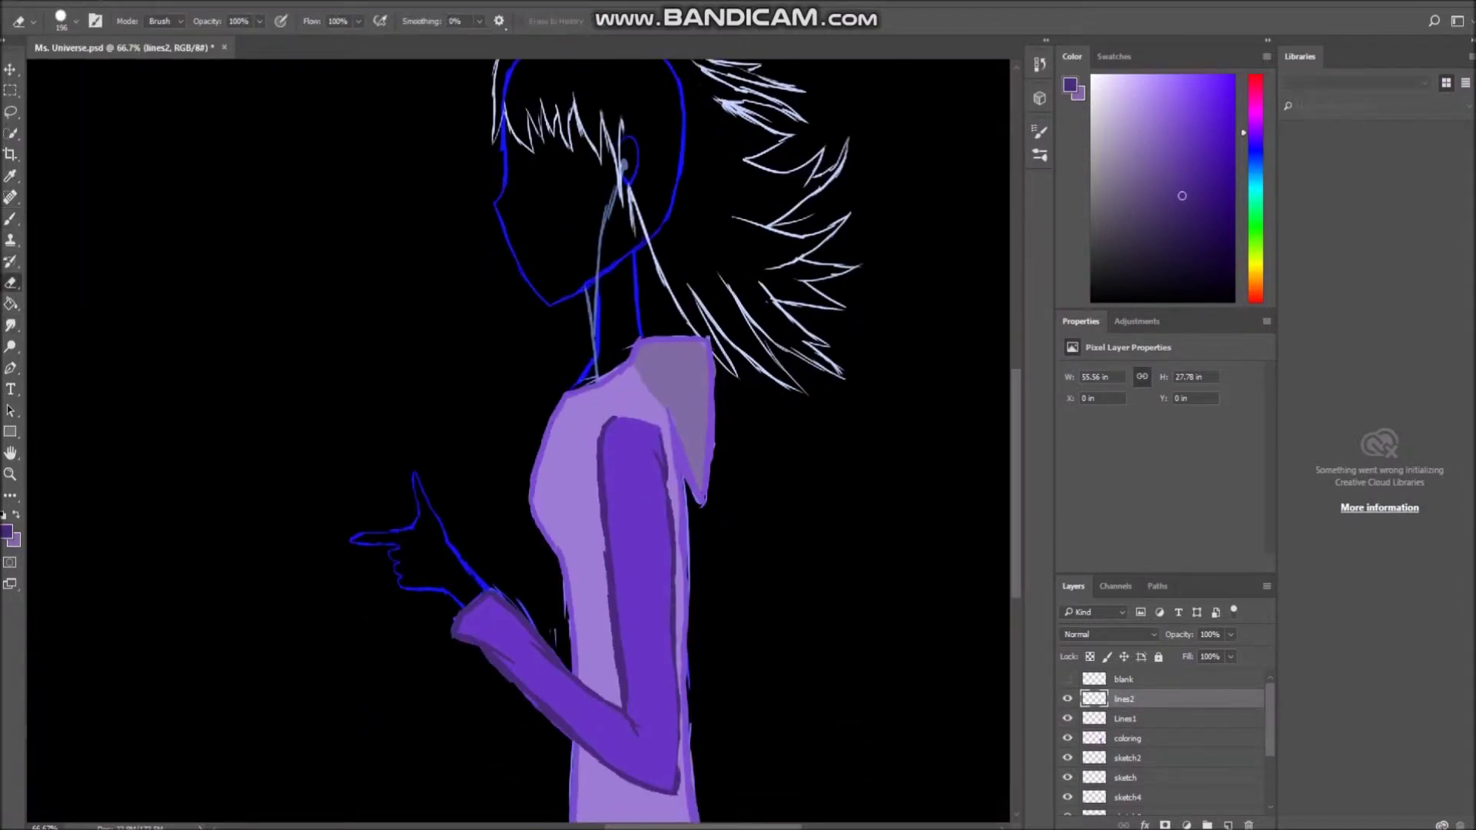
key(b)
key(e)
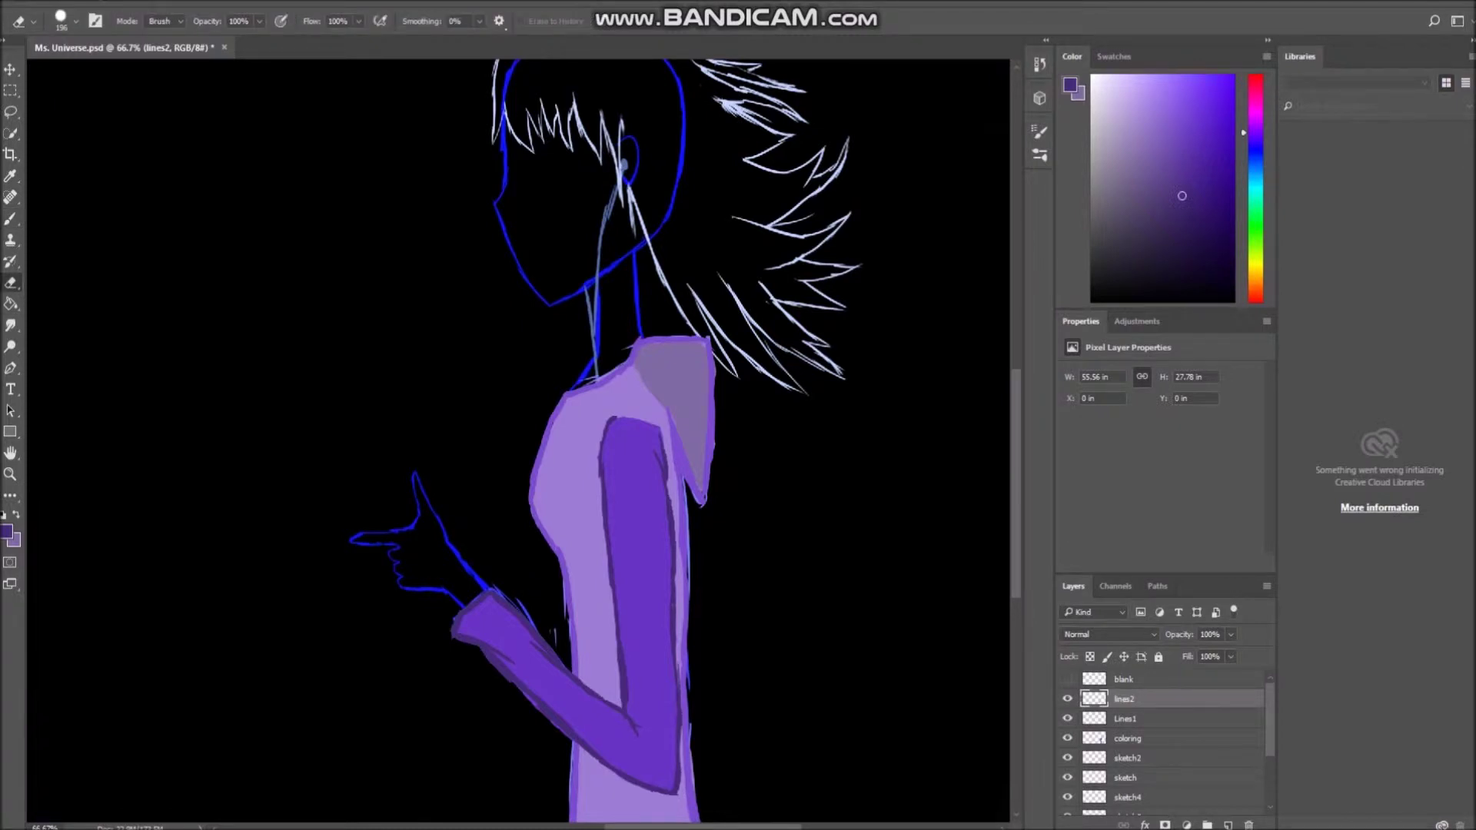
- Fill the hood on the coloring layer with a darker grey-purple
click(1127, 738)
click(1145, 201)
key(g)
click(669, 415)
- Shade the front edge of the top with a curved grey-purple band running from chest to hem
key(b)
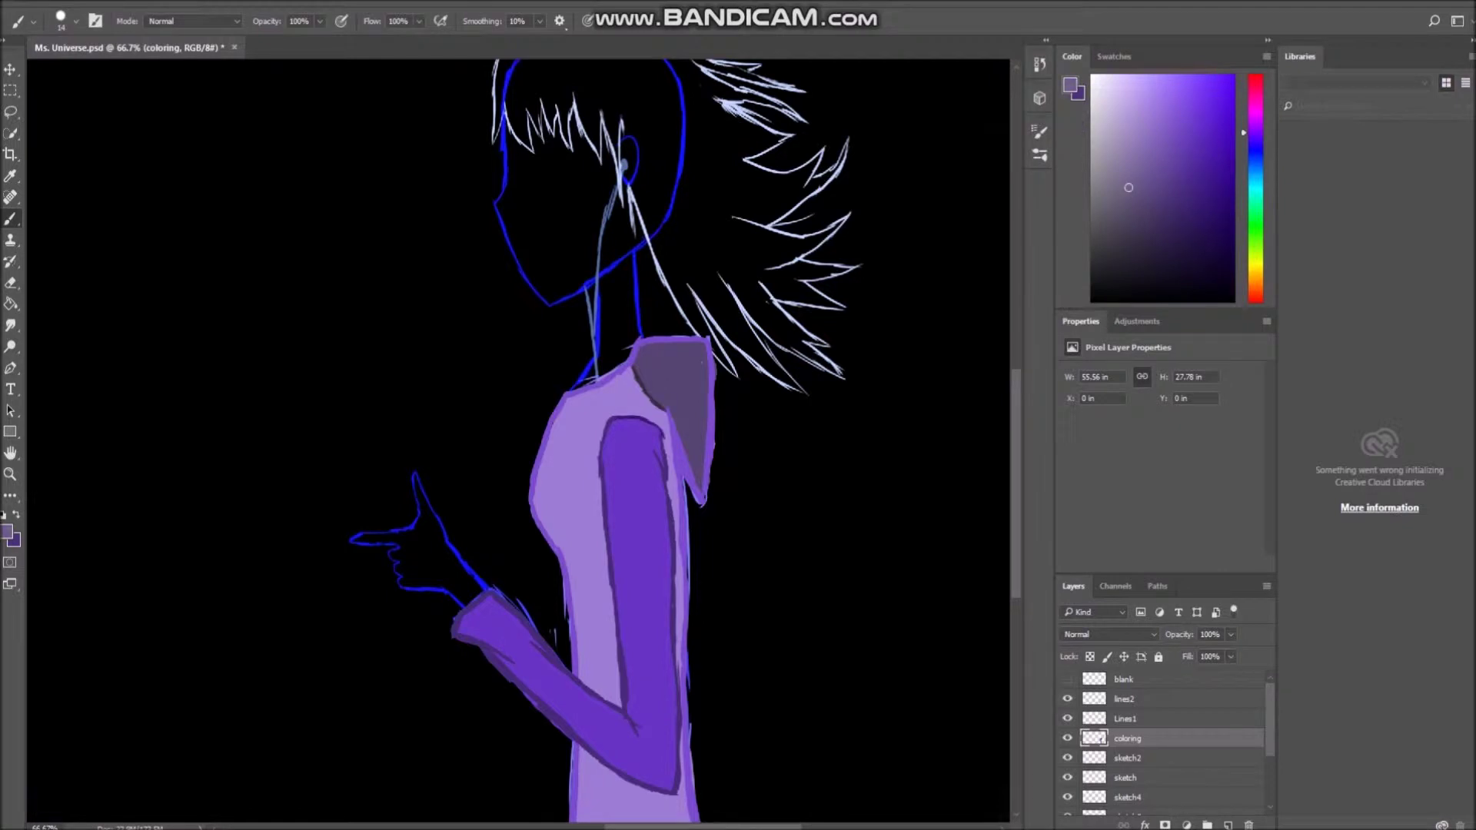
scroll(517, 440, down, 3)
mouse_move(542, 374)
mouse_down()
mouse_move(598, 607)
mouse_move(578, 726)
mouse_up()
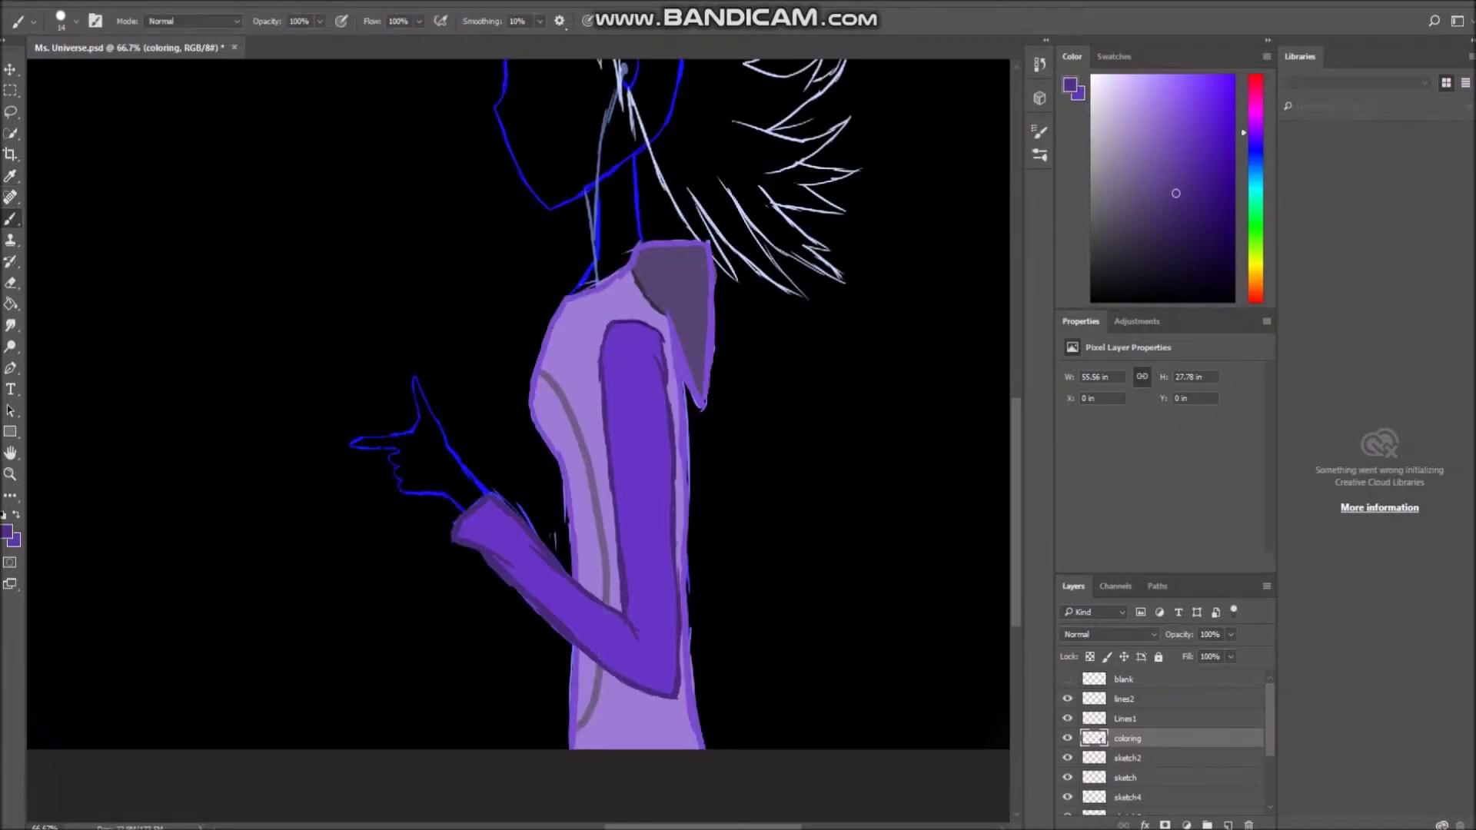
drag(538, 380, 590, 600)
drag(547, 407, 596, 584)
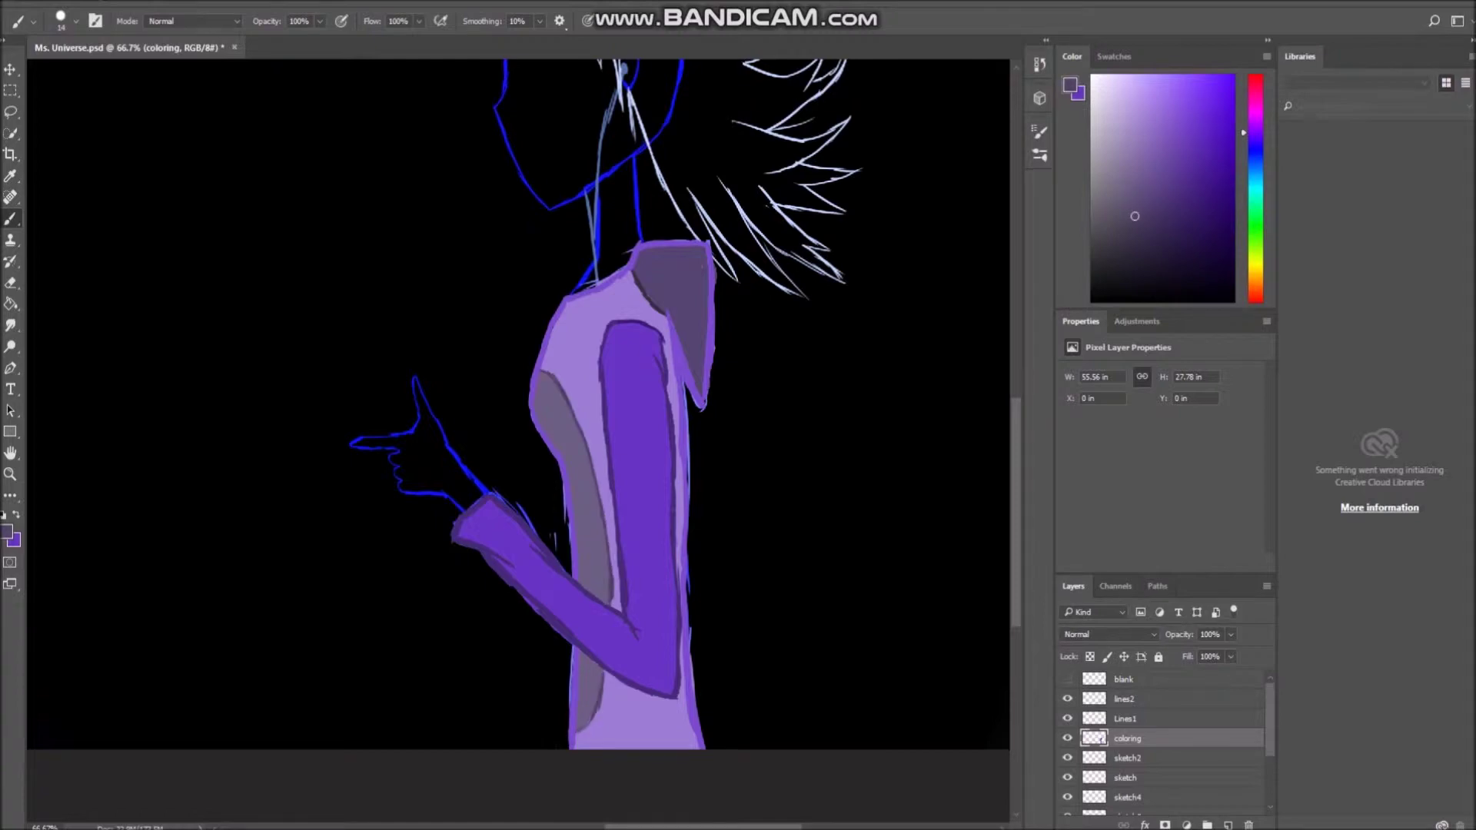
- Reshape the hood's upper edge with a rounded purple line on Lines1 and matching color beneath it
scroll(518, 440, up, 5)
key(alt+bracketright)
alt+click(682, 512)
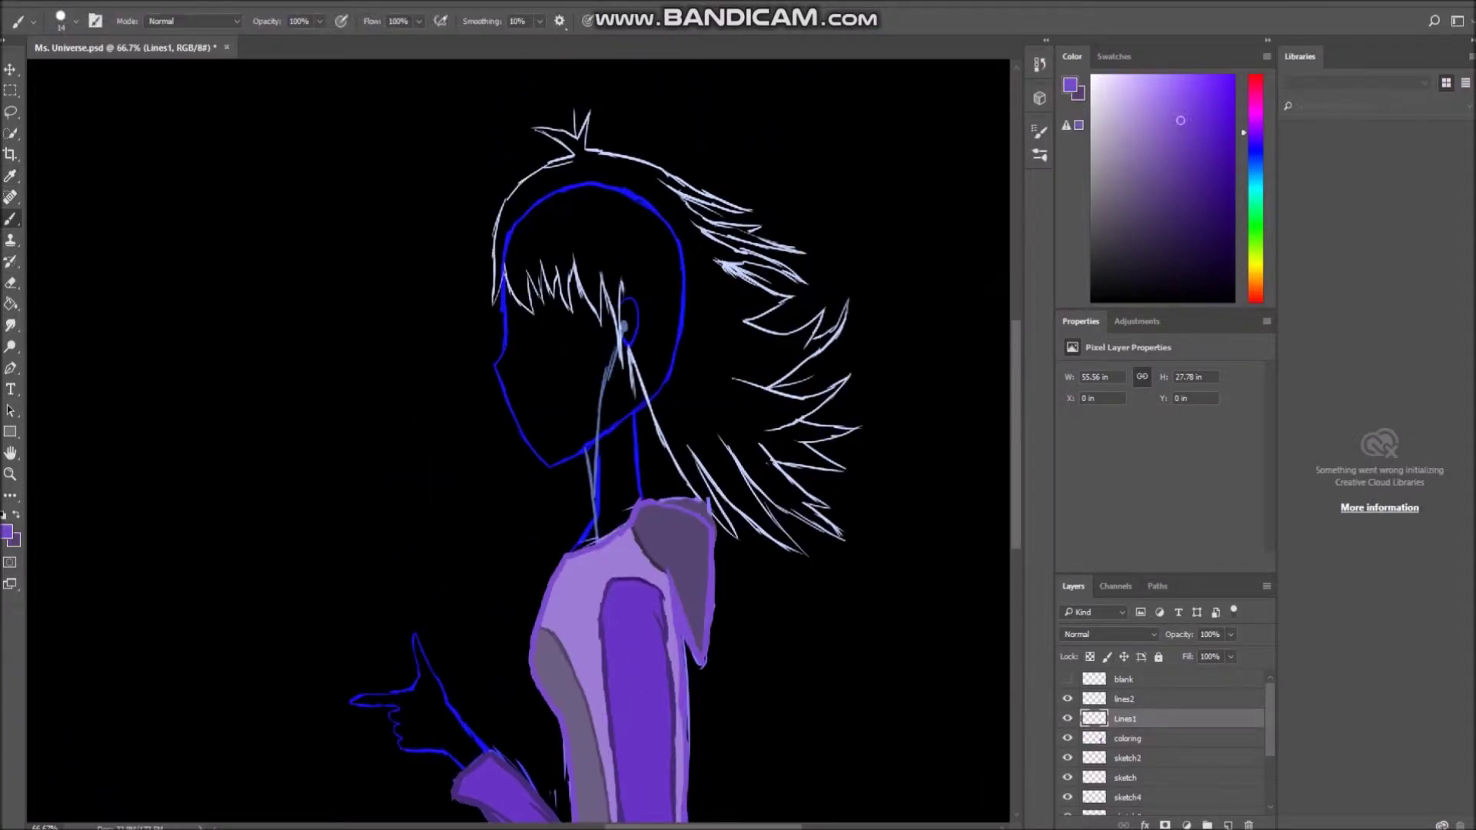
key(alt+bracketleft)
alt+click(688, 515)
scroll(517, 440, down, 9)
- Duplicate the blank layer as lines3, place it below Lines1 and outline the pointing hand in bright blue
key(alt+period)
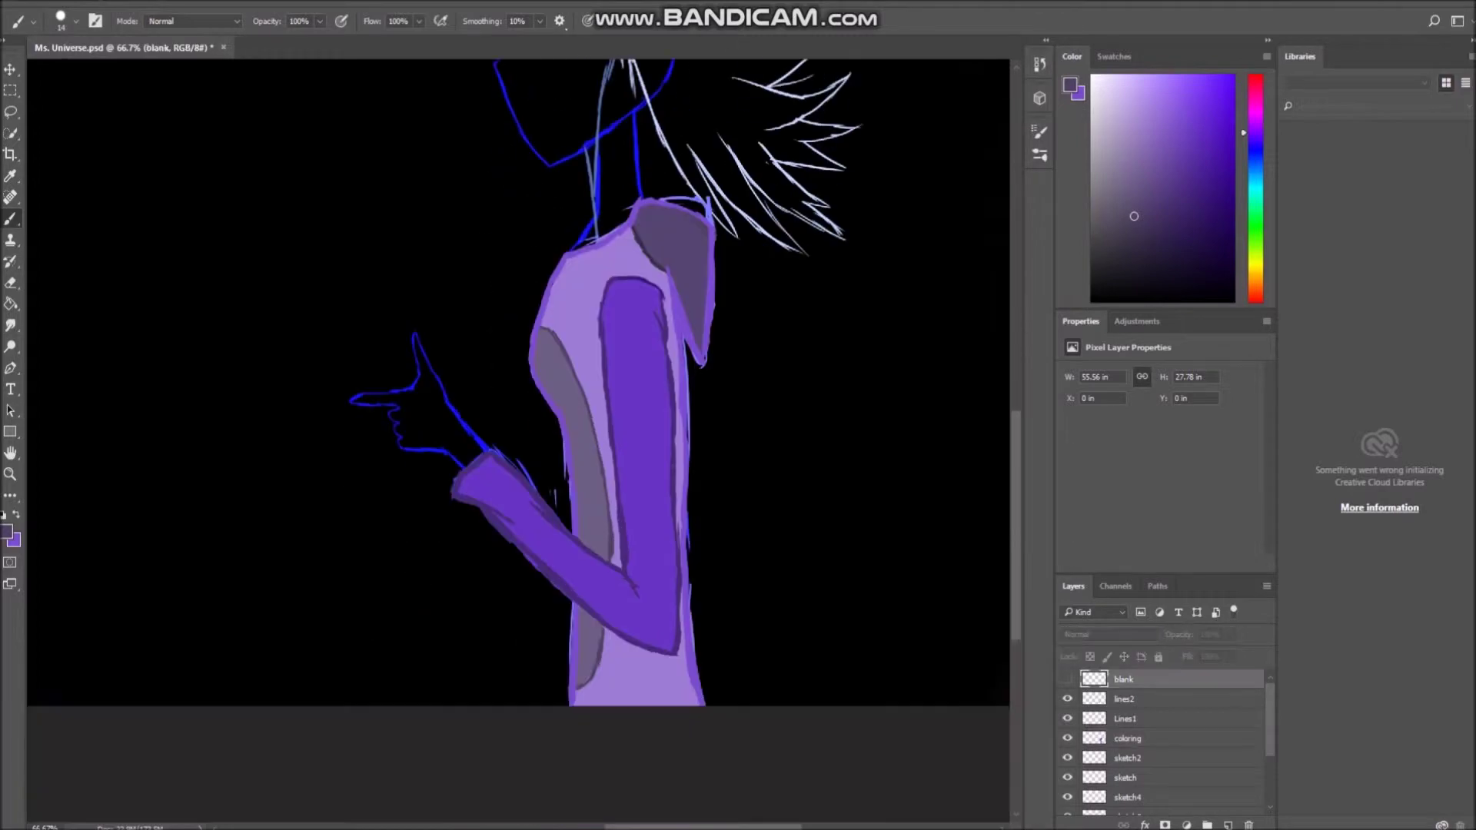
right_click(1096, 684)
scroll(518, 440, up, 4)
key(Return)
key(ctrl+comma)
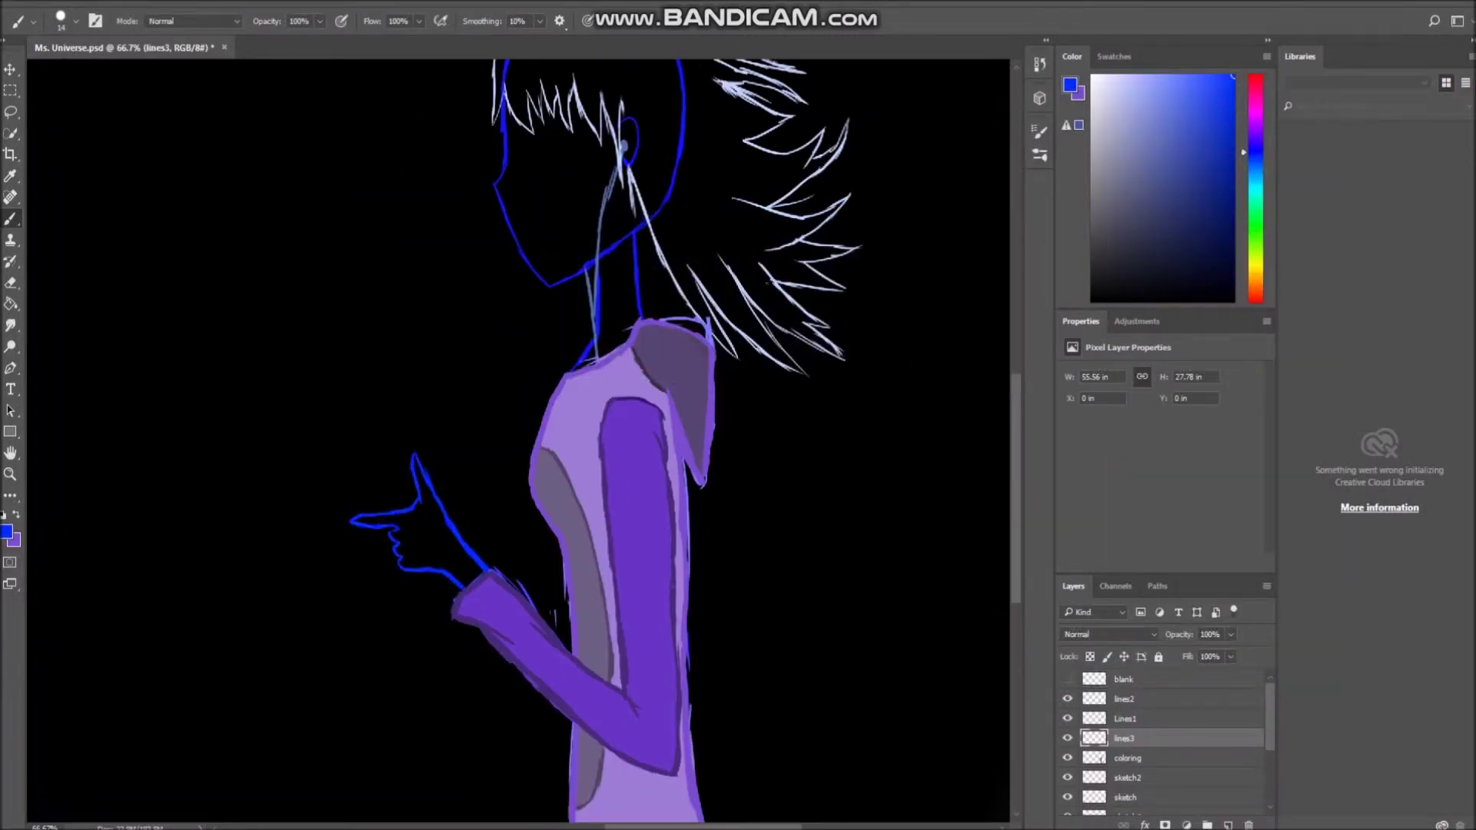
- Clean up the hand's blue outline on lines3 with the Eraser and check it against the full canvas
scroll(518, 441, up, 5)
scroll(517, 441, down, 5)
key(e)
scroll(439, 569, up, 3)
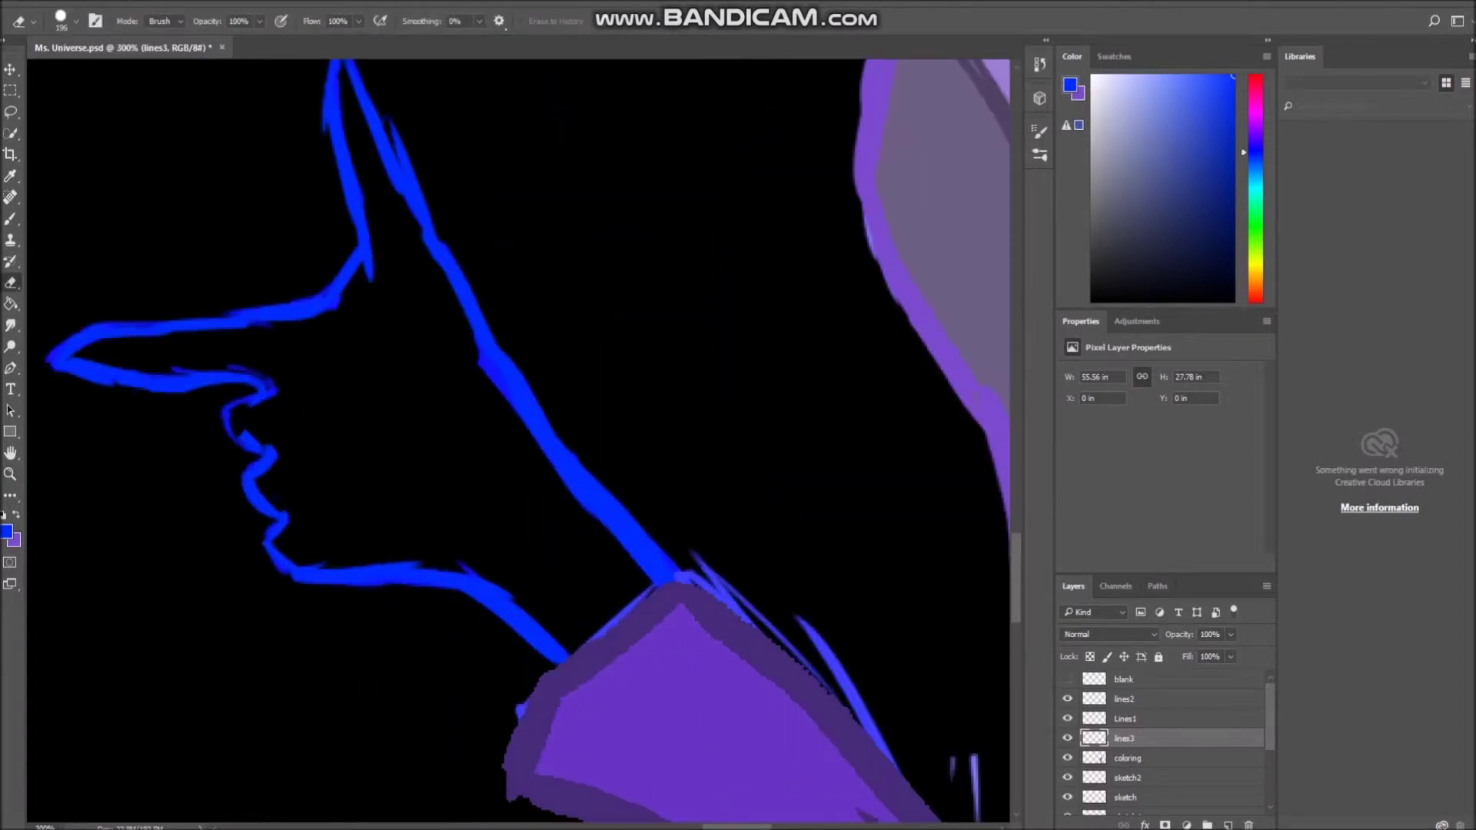
key(z)
key(ctrl+0)
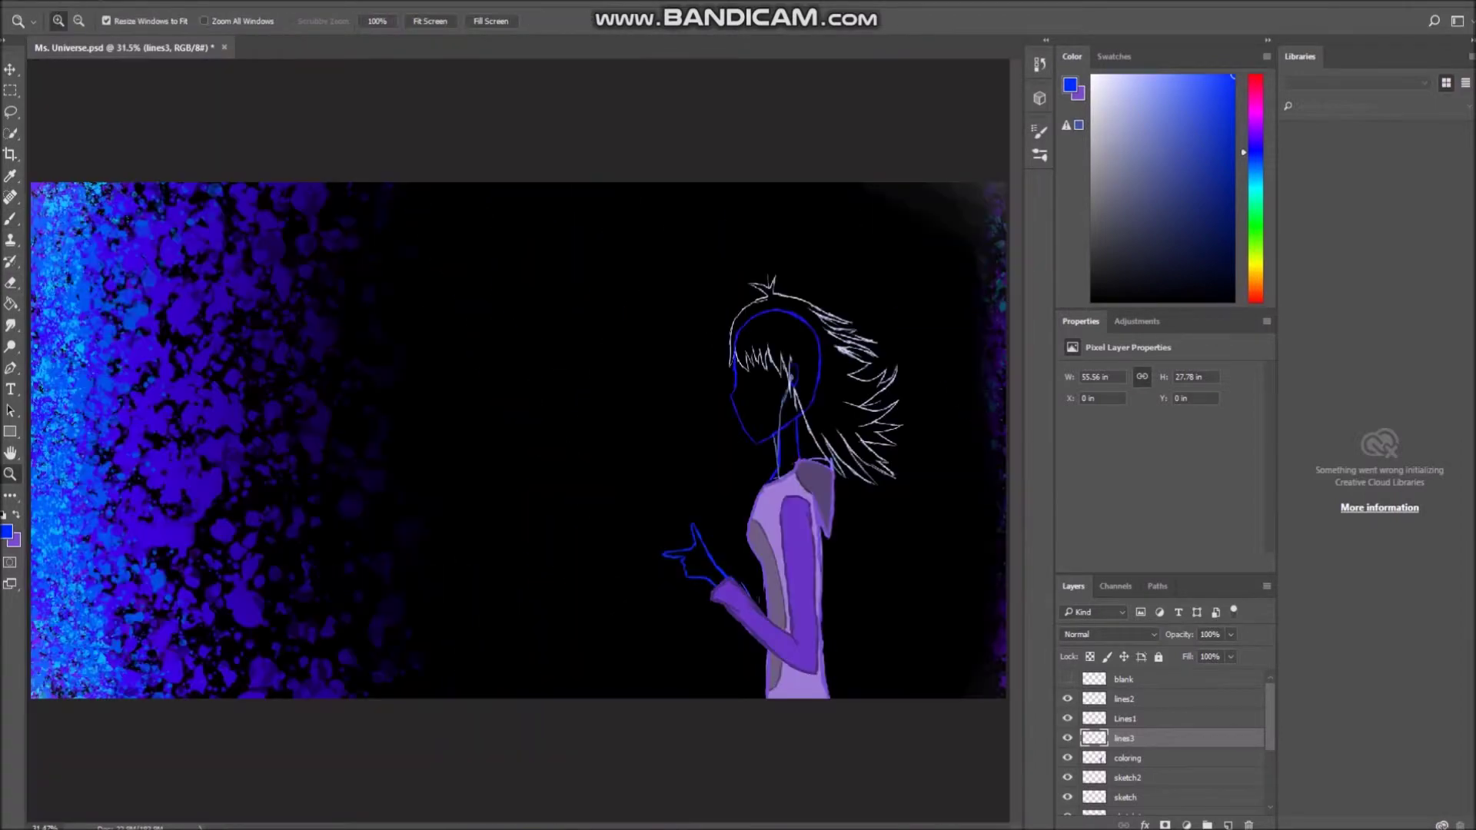
- Duplicate the blank layer as coloring2, move it below the coloring layer and make it visible
key(ctrl+1)
key(g)
key(alt+e)
text(coloring2)
key(Return)
key(ctrl+[)
key(ctrl+[)
key(ctrl+[)
key(ctrl+[)
key(ctrl+[)
click(1067, 777)
- Fill the pointing hand with periwinkle blue on the coloring2 layer
click(692, 630)
click(631, 500)
click(661, 561)
key(b)
mouse_move(655, 615)
mouse_down()
mouse_move(619, 538)
mouse_move(549, 567)
mouse_up()
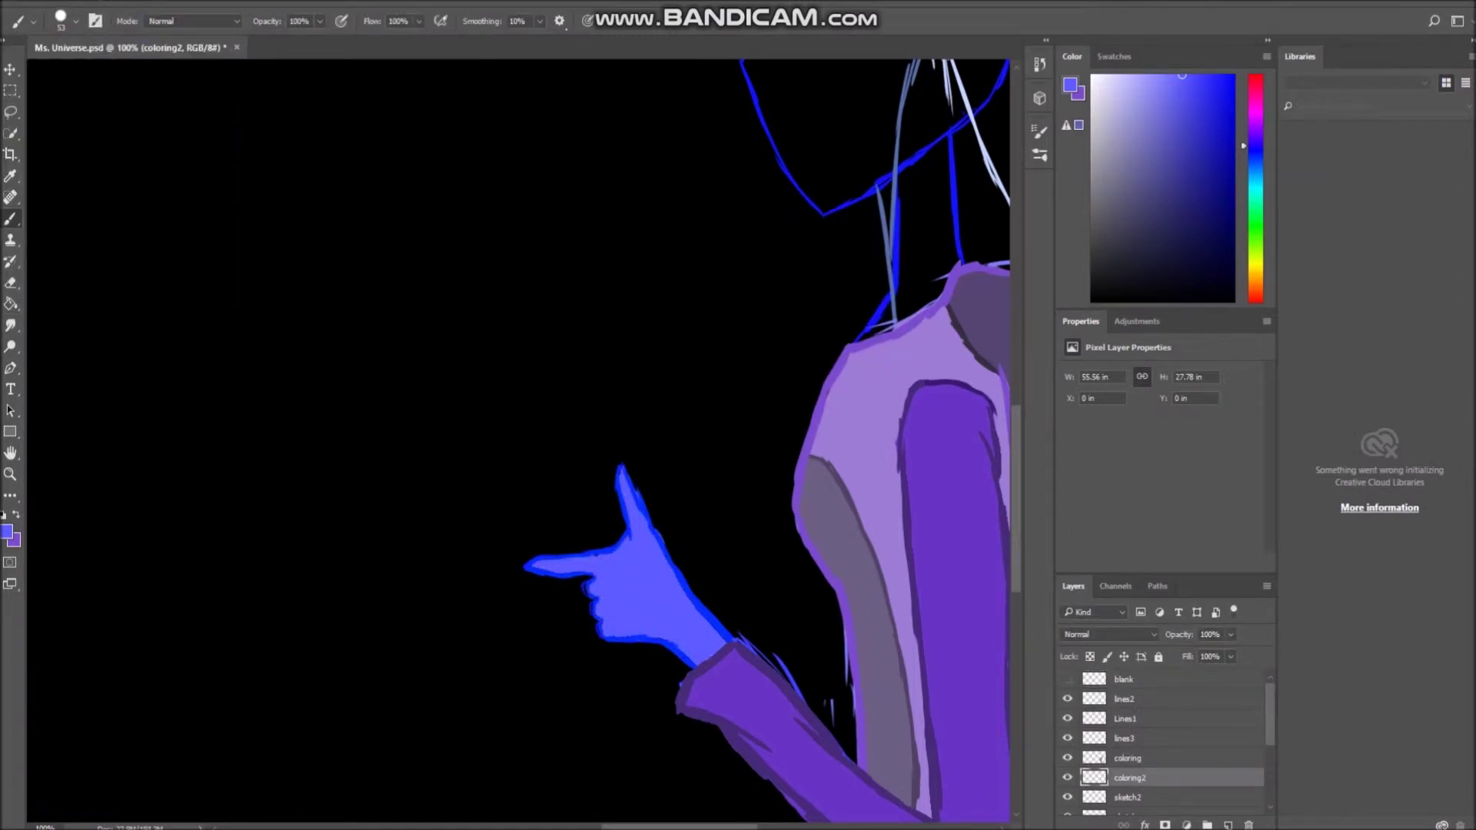
- Trace the neck and jaw in bright blue on the lines3 layer
scroll(518, 440, up, 4)
scroll(518, 441, right, 4)
scroll(518, 441, down, 3)
key(e)
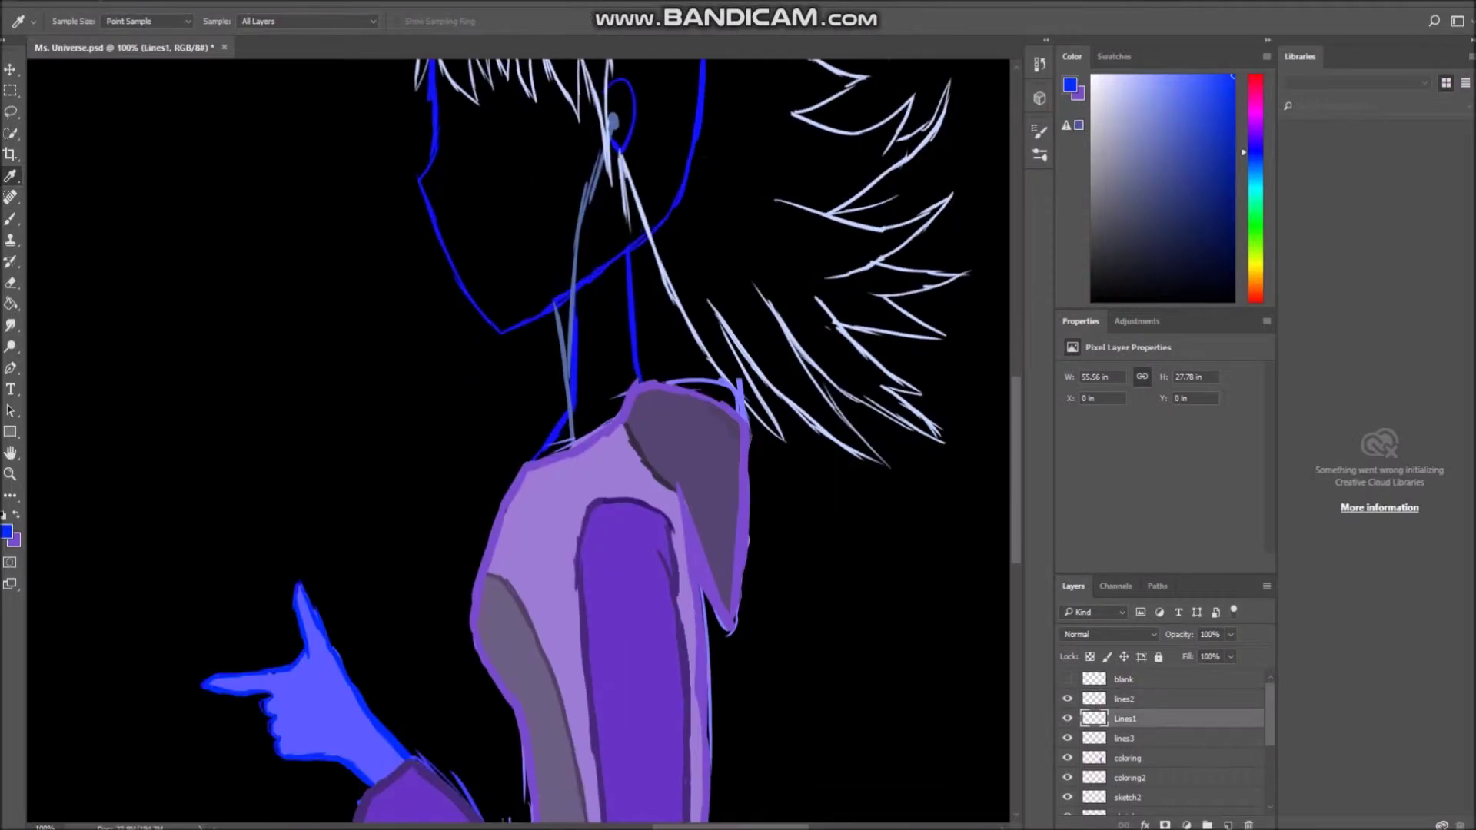
key(b)
key(x)
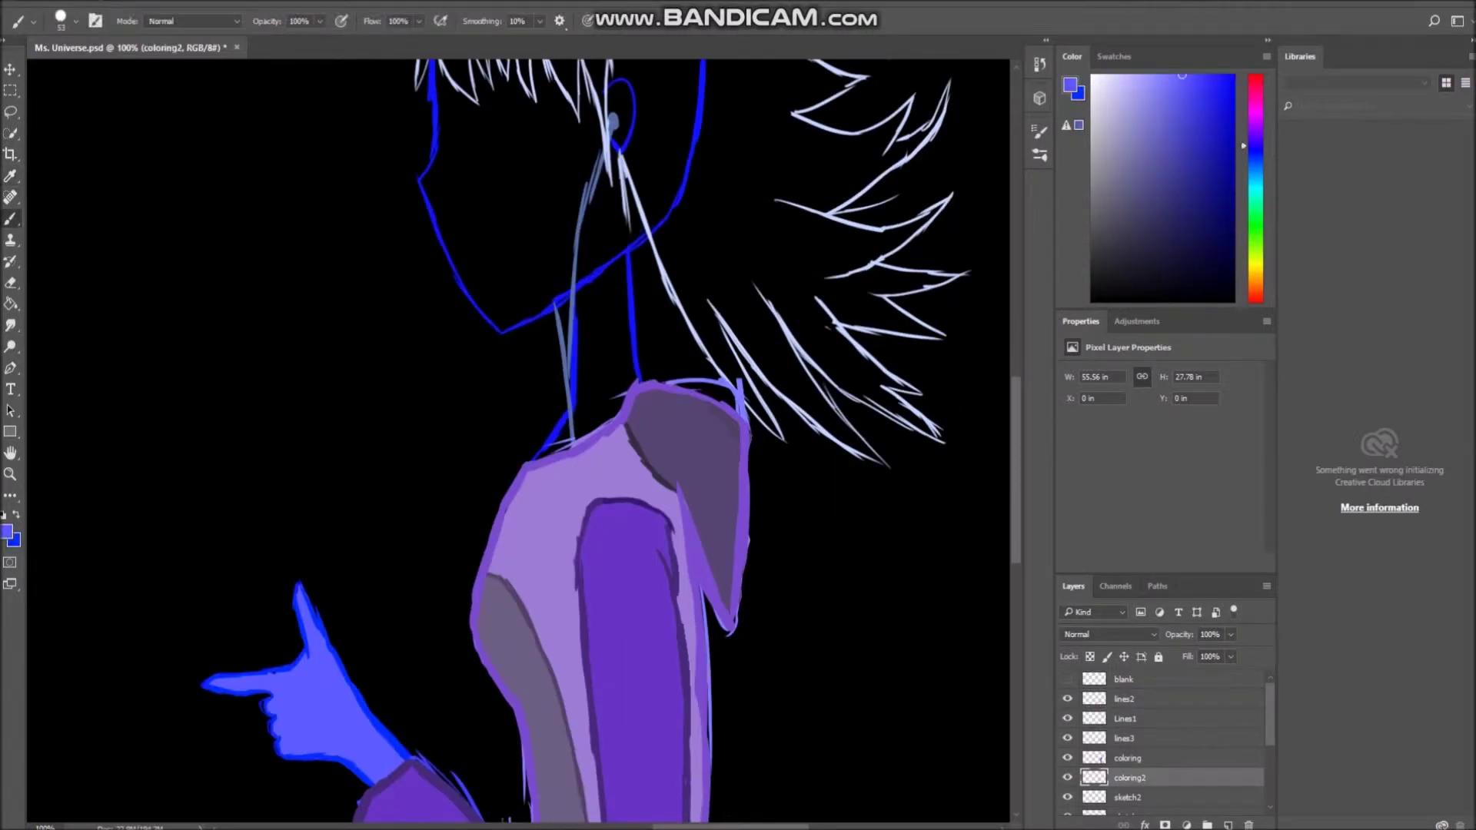
click(1124, 738)
key(x)
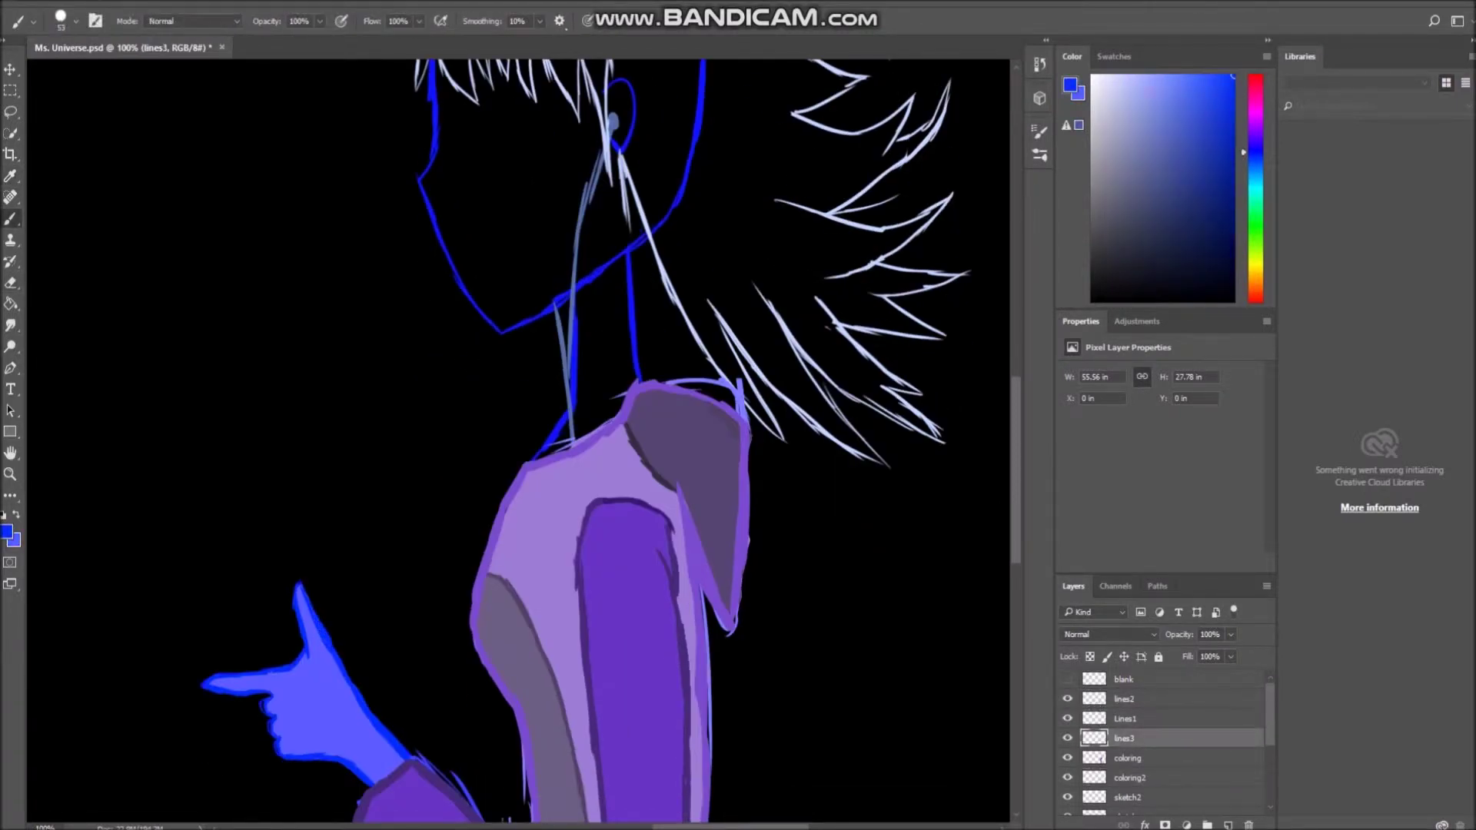
scroll(518, 440, up, 3)
scroll(518, 441, up, 3)
key(e)
key(b)
scroll(518, 440, down, 3)
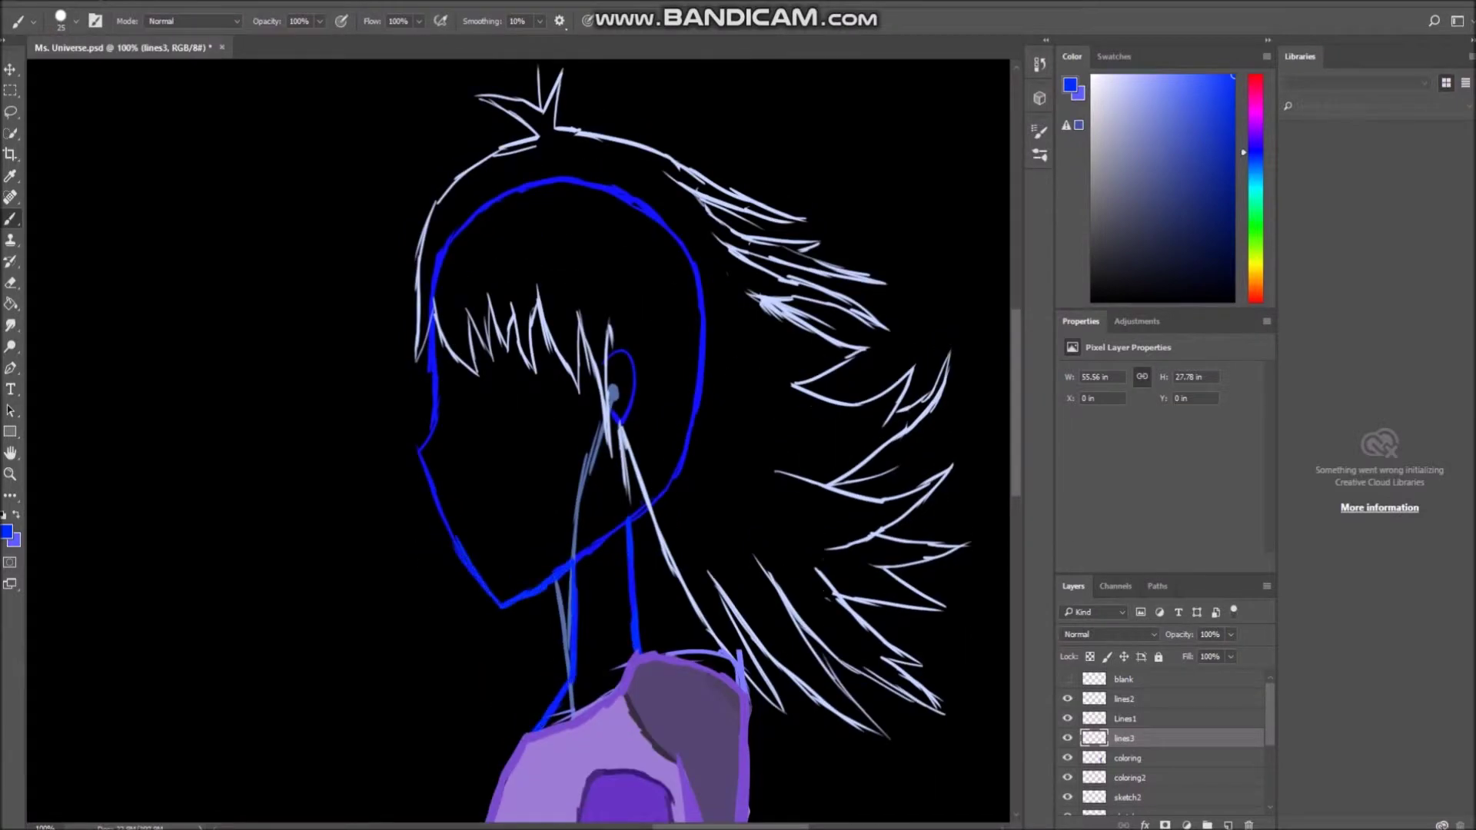
- Trace the face profile and skull in bright blue on lines3, erasing rough edges
mouse_move(432, 270)
mouse_down()
mouse_move(576, 180)
mouse_move(700, 370)
mouse_move(573, 560)
mouse_move(466, 550)
mouse_up()
key(e)
scroll(518, 441, down, 2)
scroll(1161, 738, down, 3)
click(619, 307)
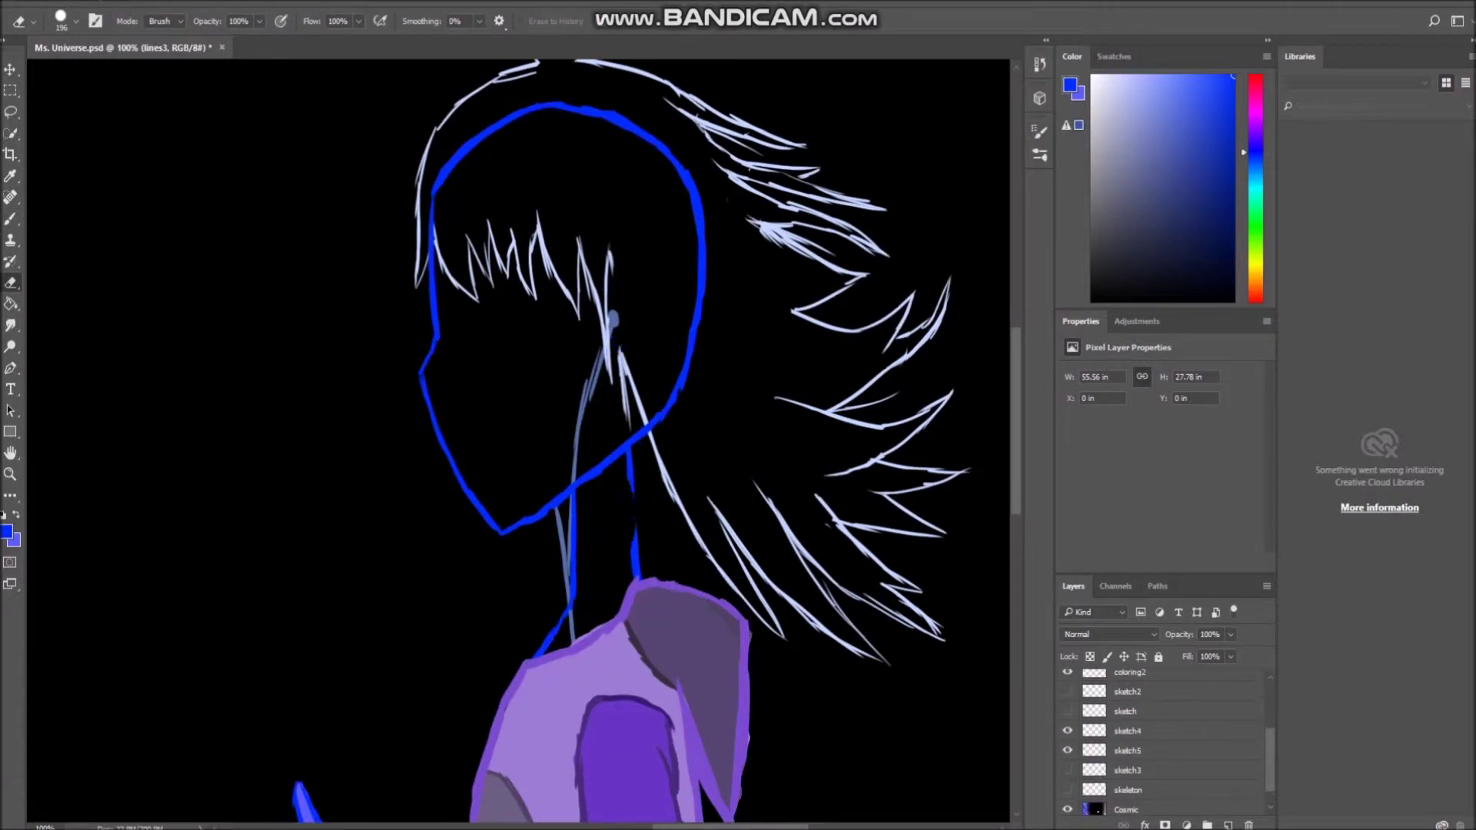
- Close the gap in the back neck line and tidy the top of the head outline
key(b)
scroll(518, 441, up, 2)
key(e)
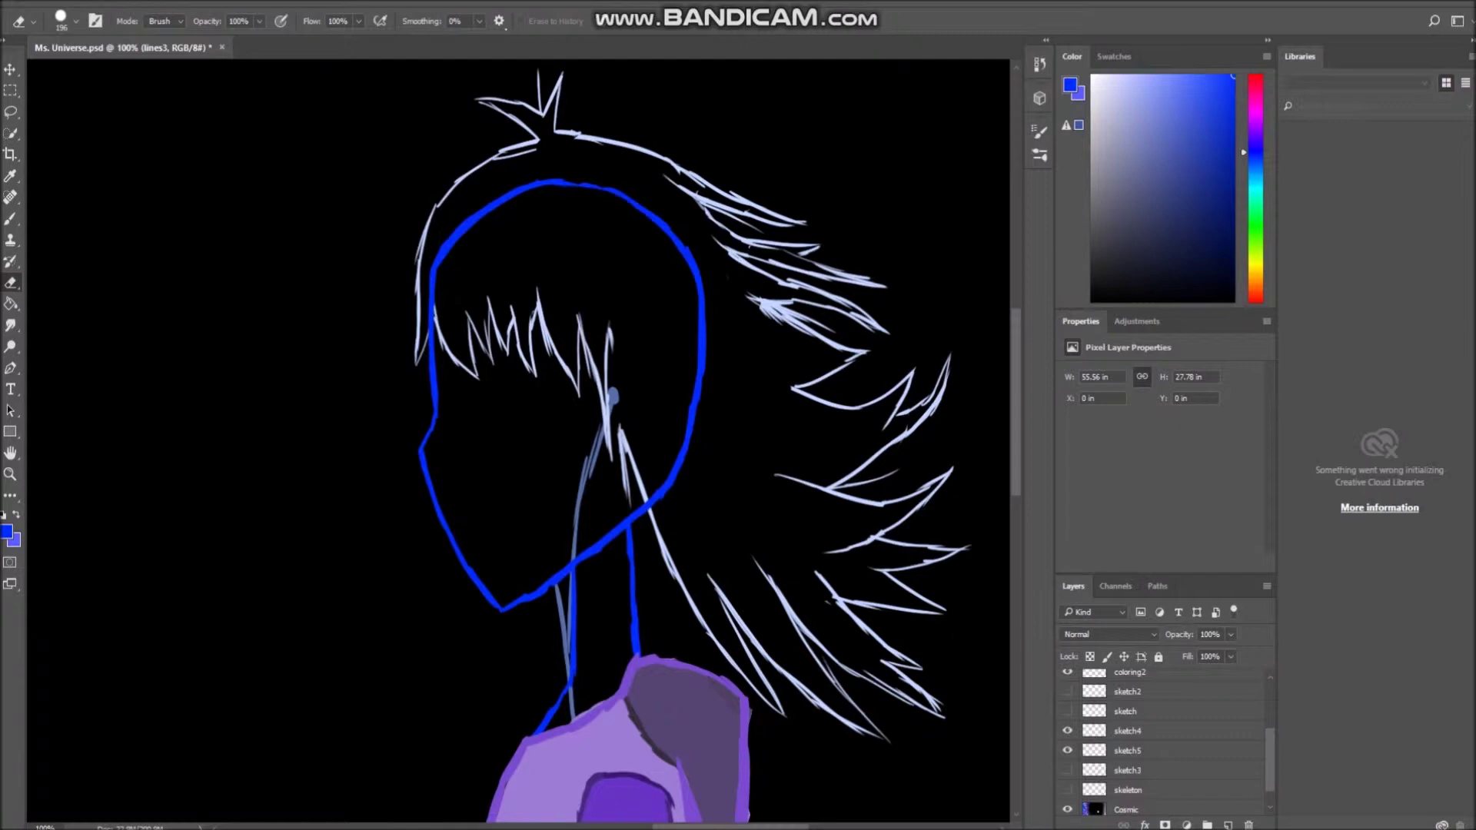
key(b)
scroll(518, 441, down, 4)
scroll(1161, 738, up, 2)
- Paint the neck, face and head in periwinkle blue on the coloring2 layer
click(1131, 721)
key(x)
scroll(518, 440, up, 2)
mouse_move(593, 575)
mouse_down()
mouse_move(573, 611)
mouse_move(592, 461)
mouse_move(626, 569)
mouse_up()
click(61, 21)
scroll(538, 423, up, 5)
mouse_move(454, 615)
mouse_down()
mouse_move(461, 446)
mouse_move(654, 477)
mouse_up()
- Erase the skin color spilling past the head outline and fill the remaining gaps along its inner edge
key(e)
mouse_move(461, 331)
mouse_down()
mouse_move(677, 323)
mouse_move(427, 461)
mouse_move(500, 711)
mouse_move(641, 631)
mouse_up()
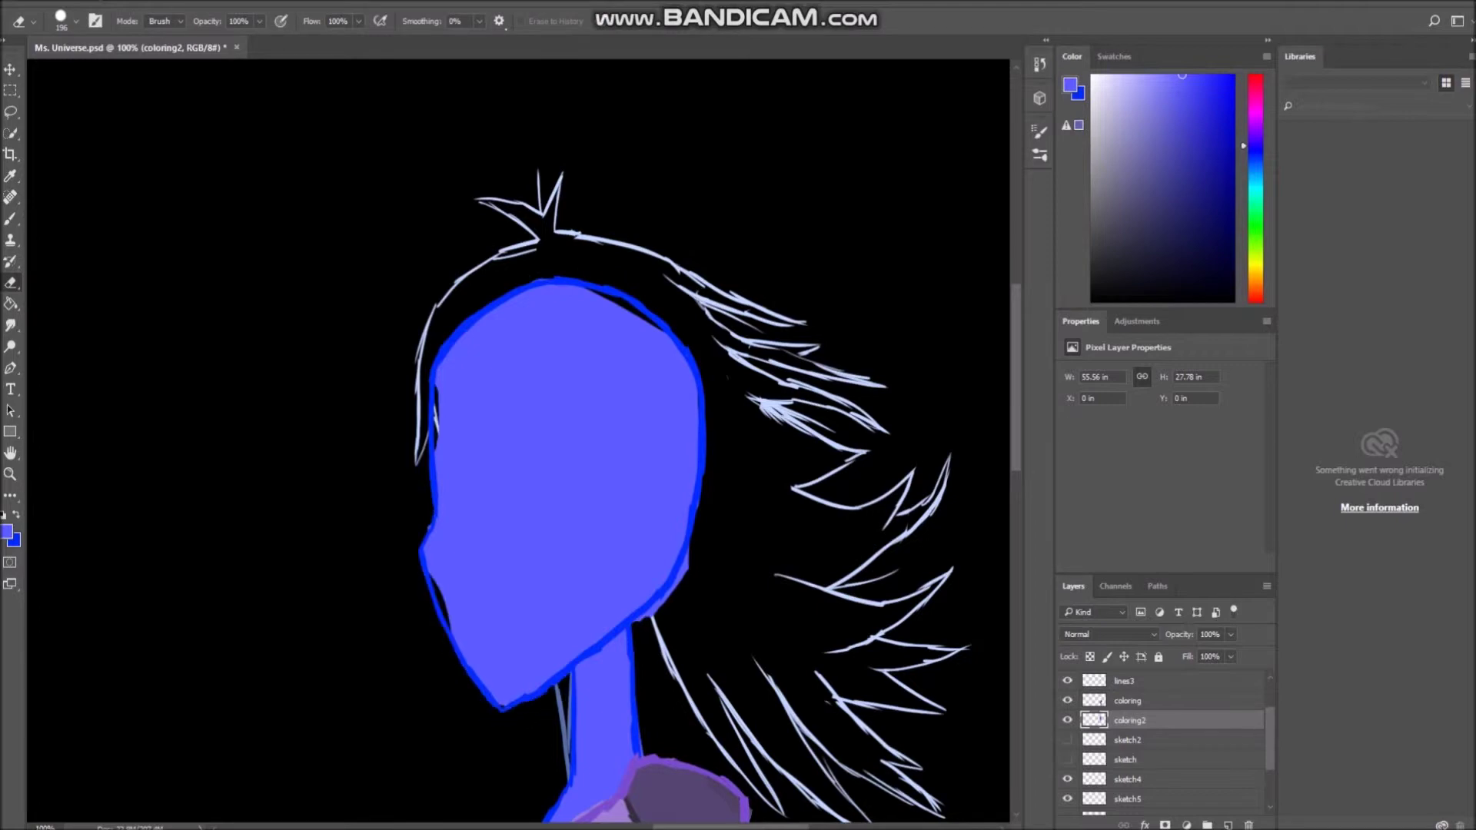
scroll(518, 440, down, 2)
key(b)
scroll(518, 440, up, 1)
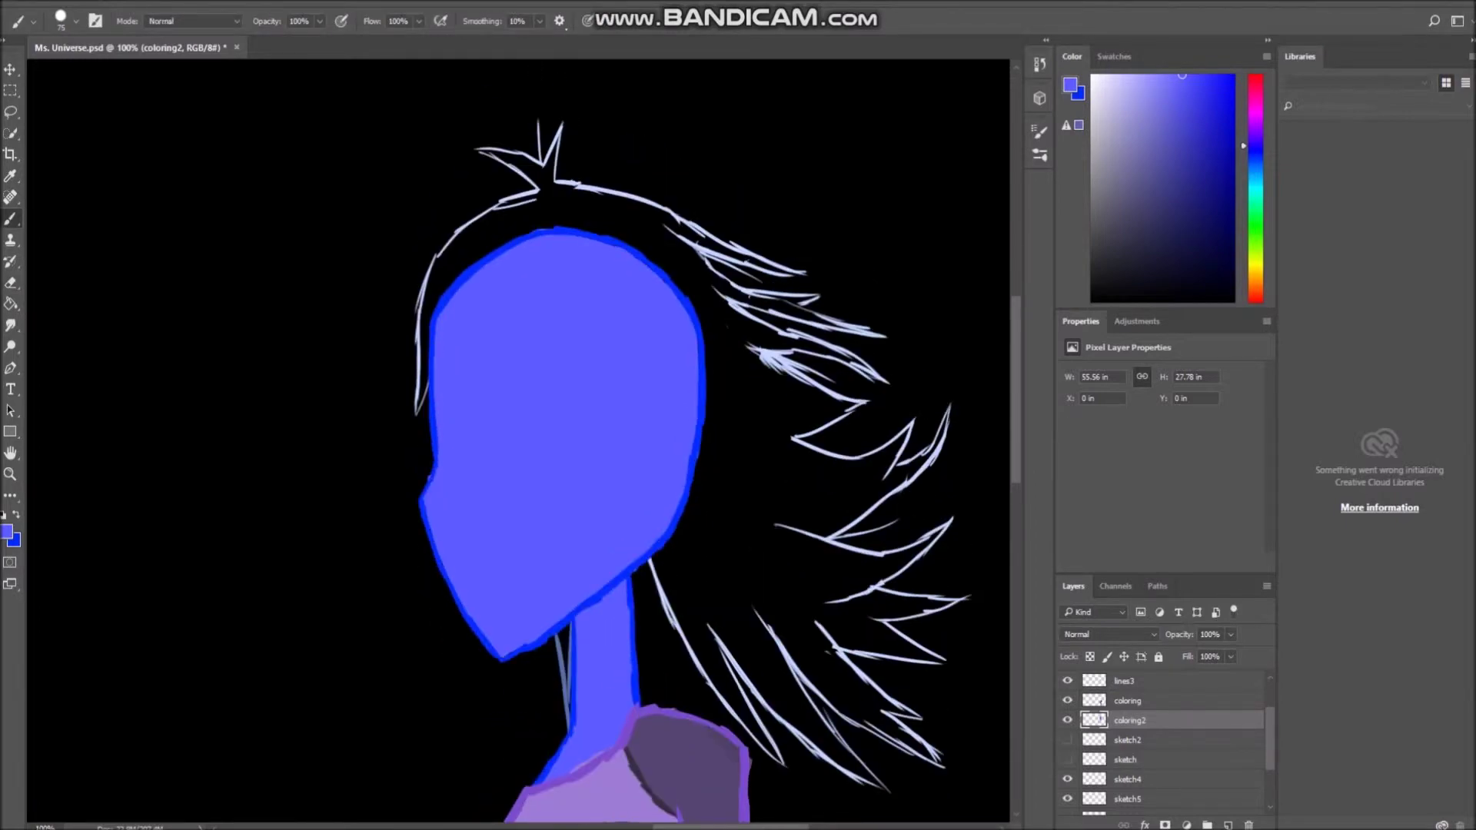
click(1124, 681)
key(e)
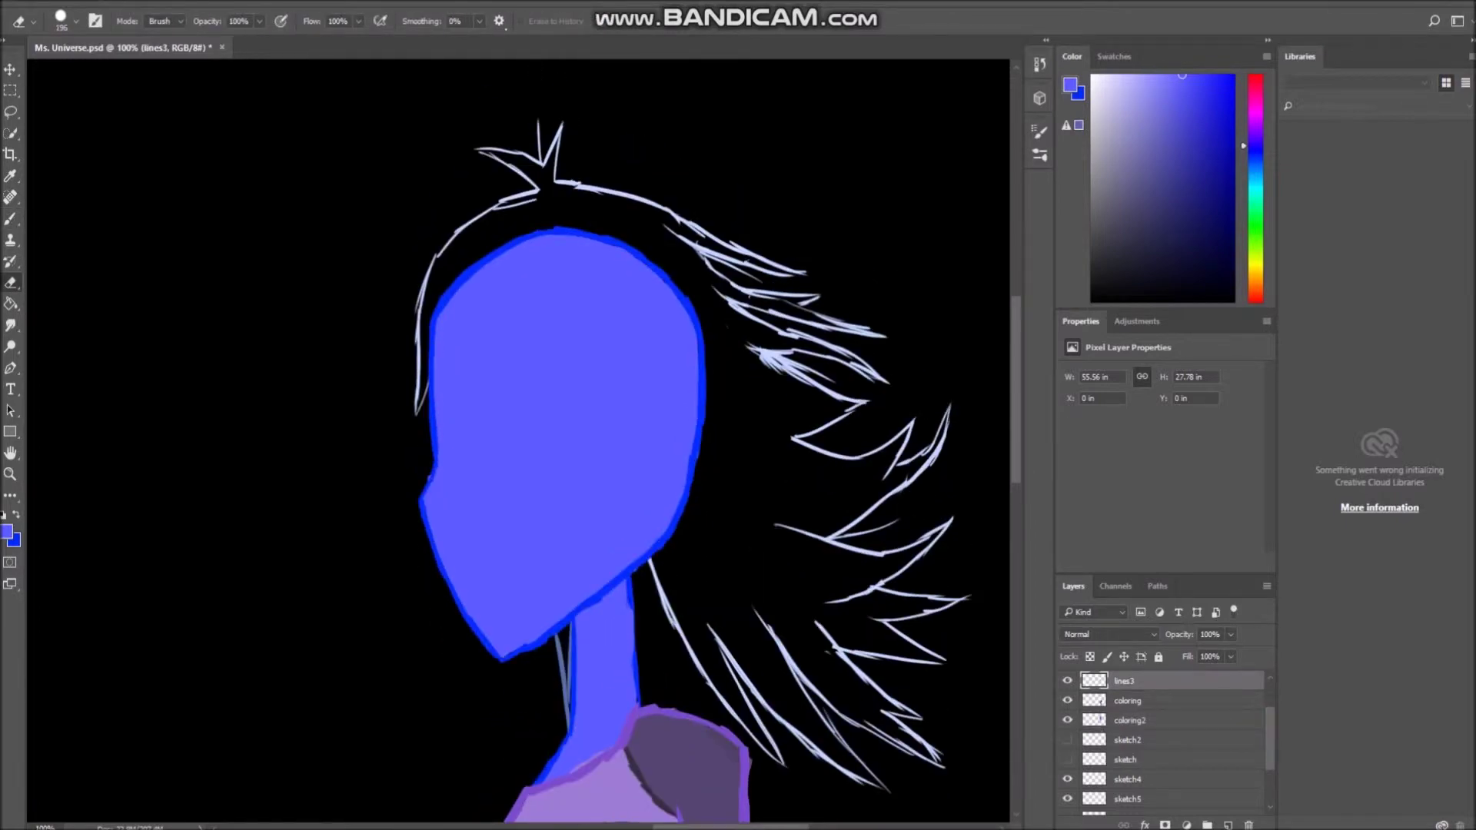
click(75, 20)
key(Escape)
click(1130, 720)
key(b)
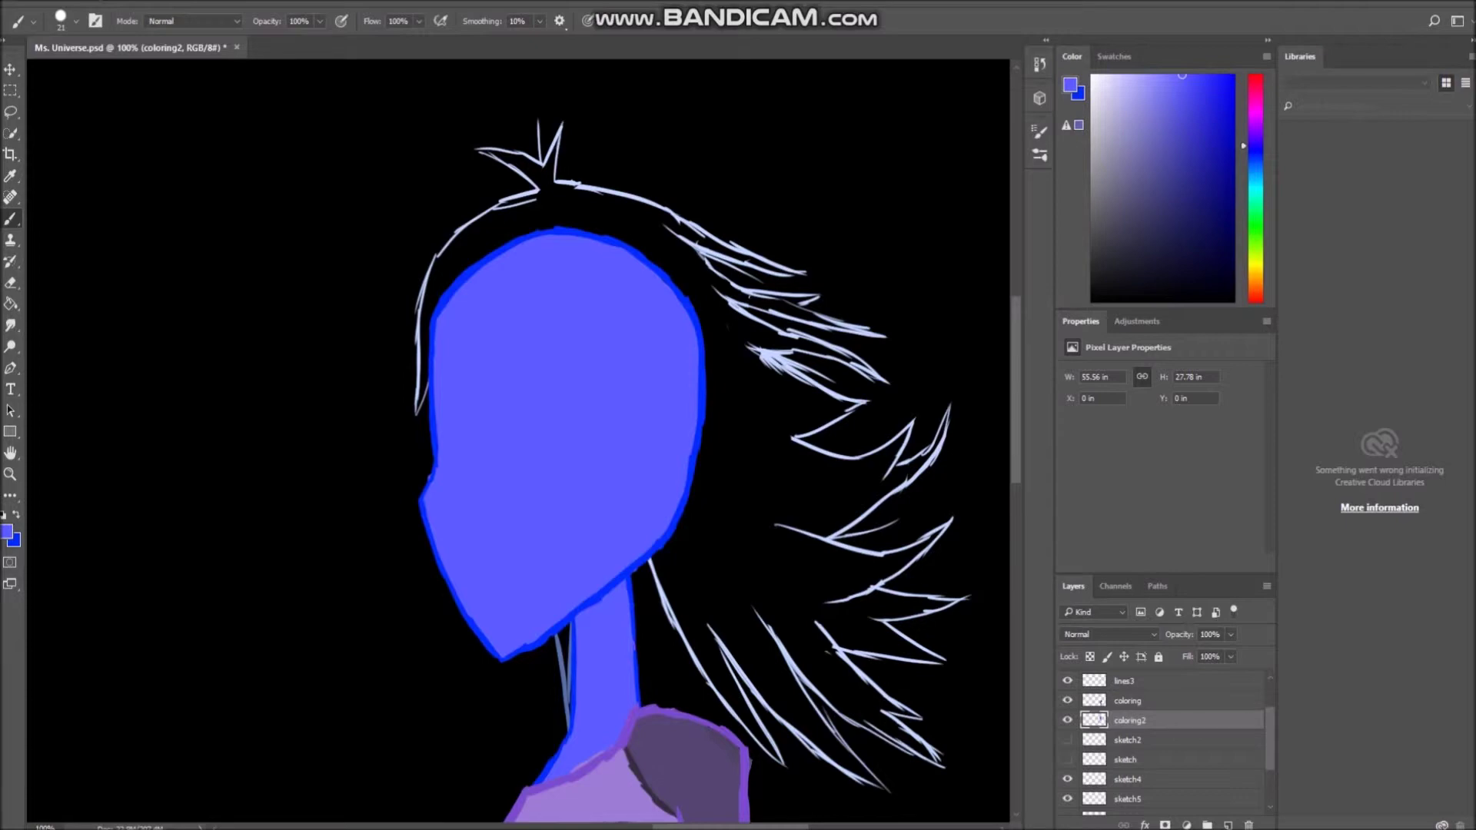
scroll(515, 438, down, 10)
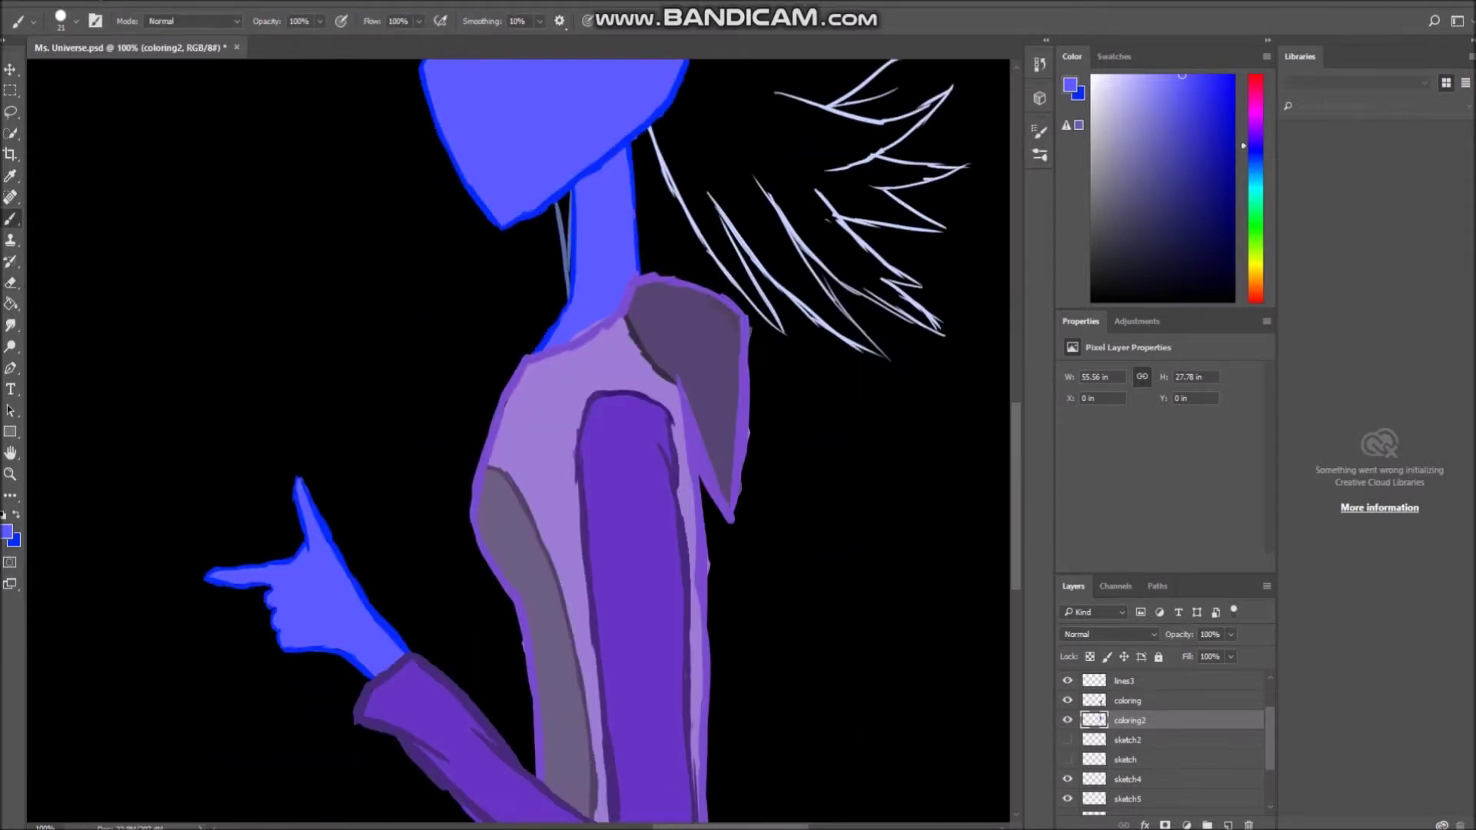
key(alt+bracketright)
scroll(515, 438, up, 8)
- Duplicate the blank layer as line2.5 and draw the curved ear outline in blue on the side of the head
key(alt+period)
right_click(1122, 679)
click(1138, 154)
text(ears)
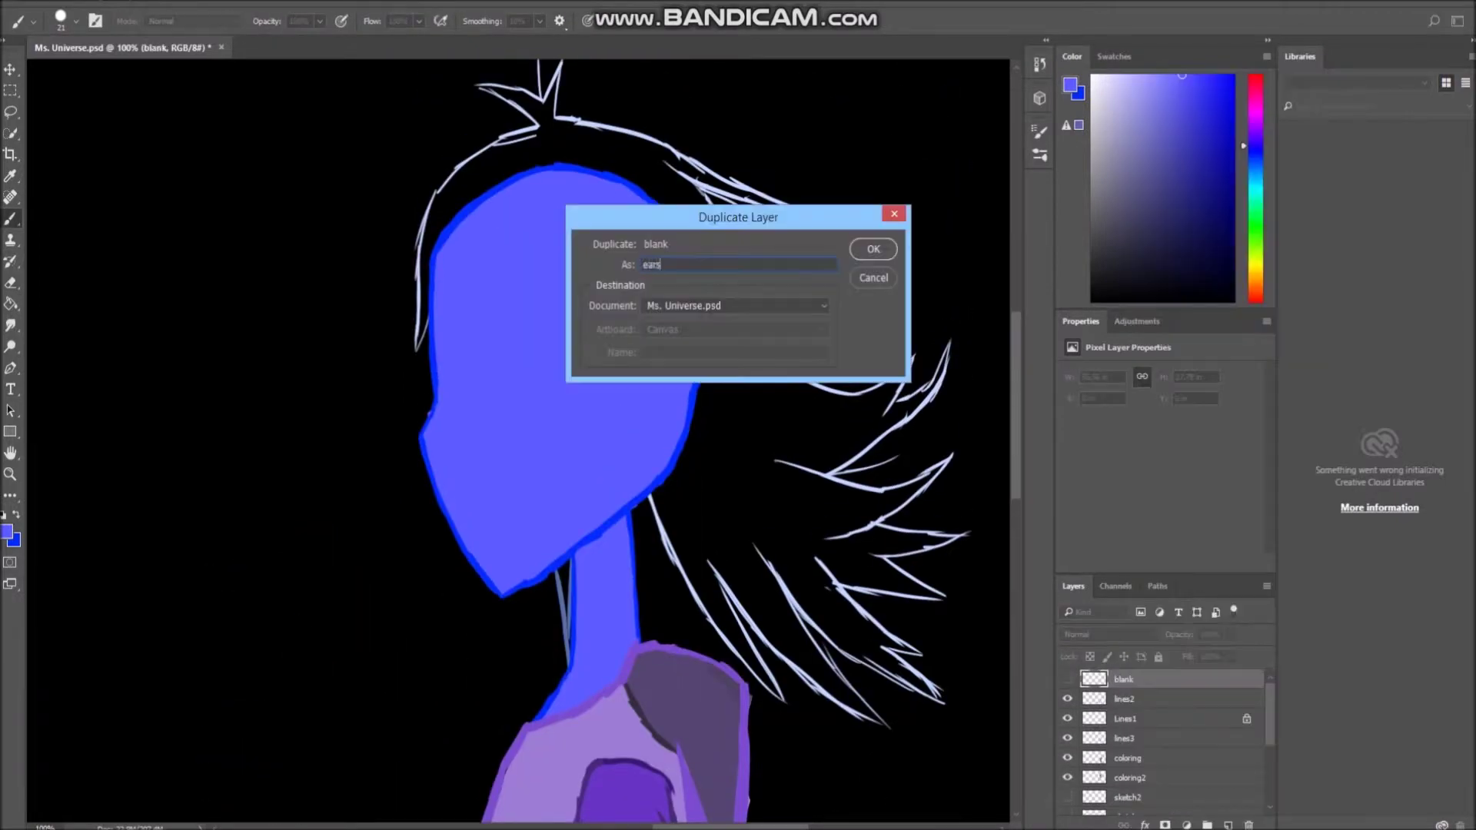
text(2.5)
key(Return)
drag(582, 360, 671, 331)
key(m)
- Duplicate the blank layer as coloring3 and place it directly below line2.5
key(alt+period)
right_click(1123, 678)
click(1153, 158)
text(coloring3)
key(Return)
key(b)
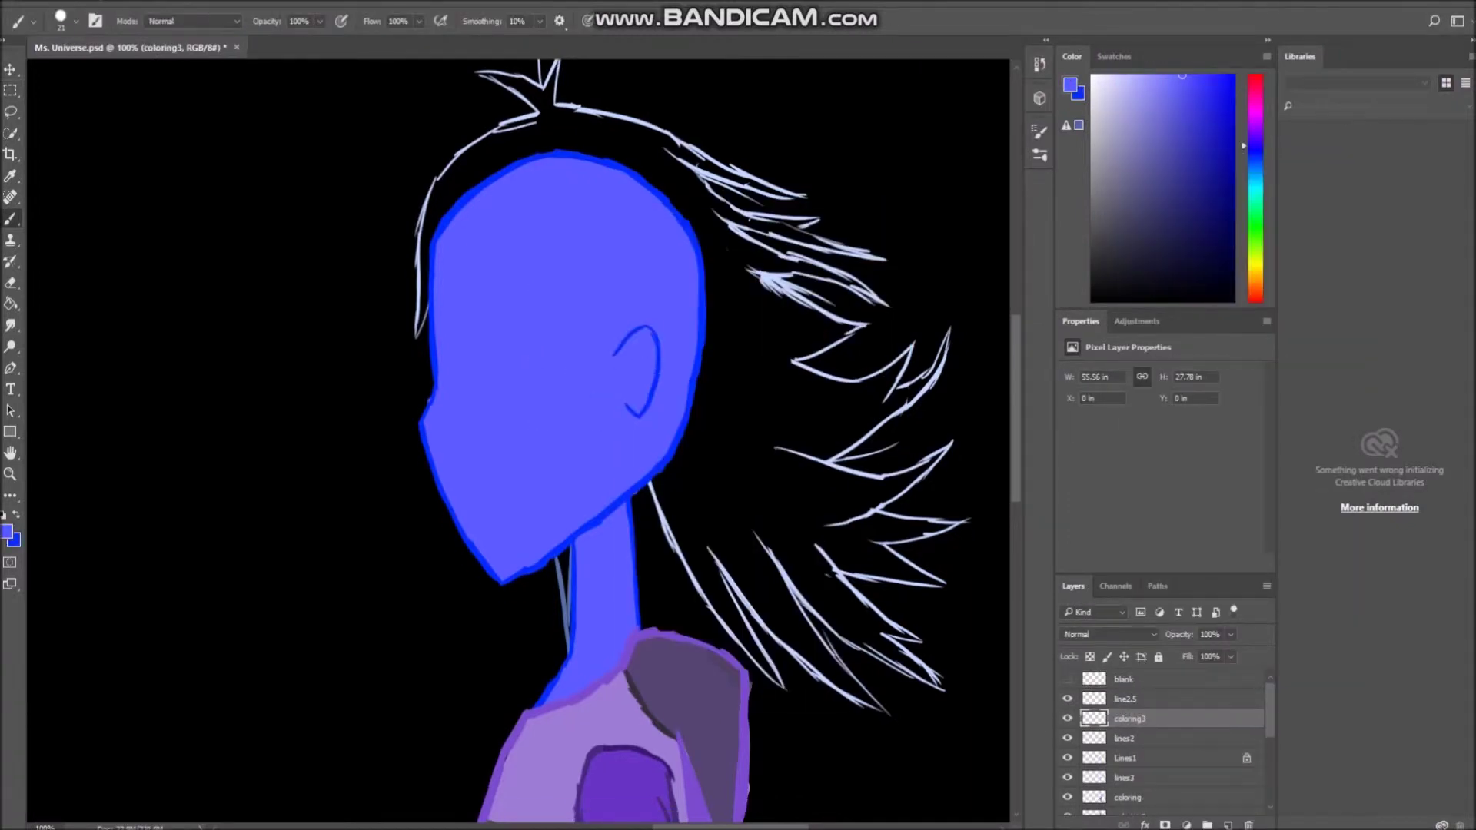
- Add a lines4 layer from the blank layer and raise the sketch4 hair sketch above Lines1
scroll(1161, 738, down, 1)
click(1067, 778)
scroll(1161, 738, up, 1)
text(coloring)
key(Return)
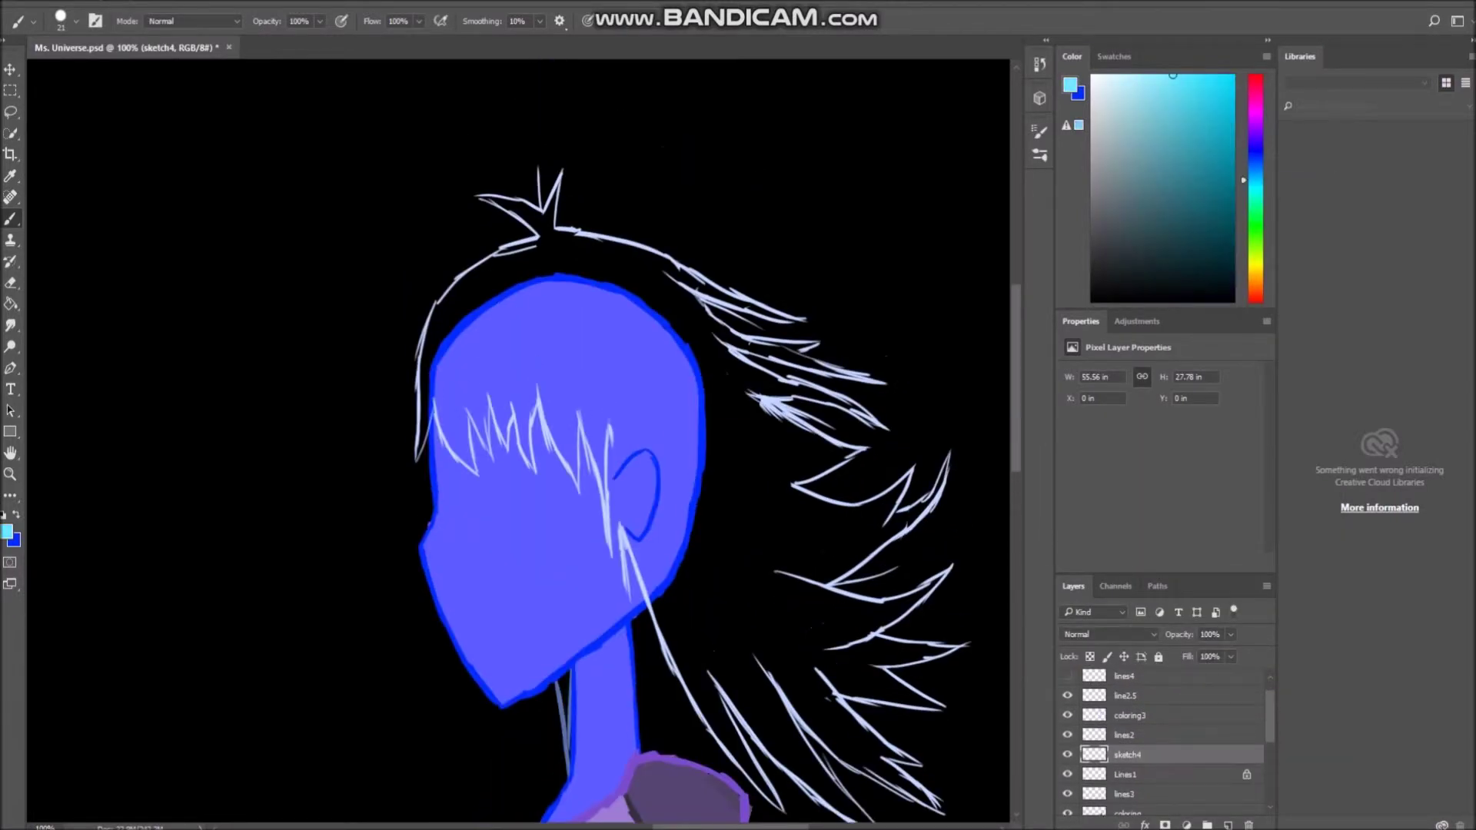
- Retrace the fringe and the lower front and back hair strands of the sketch4 layer in light blue
click(67, 21)
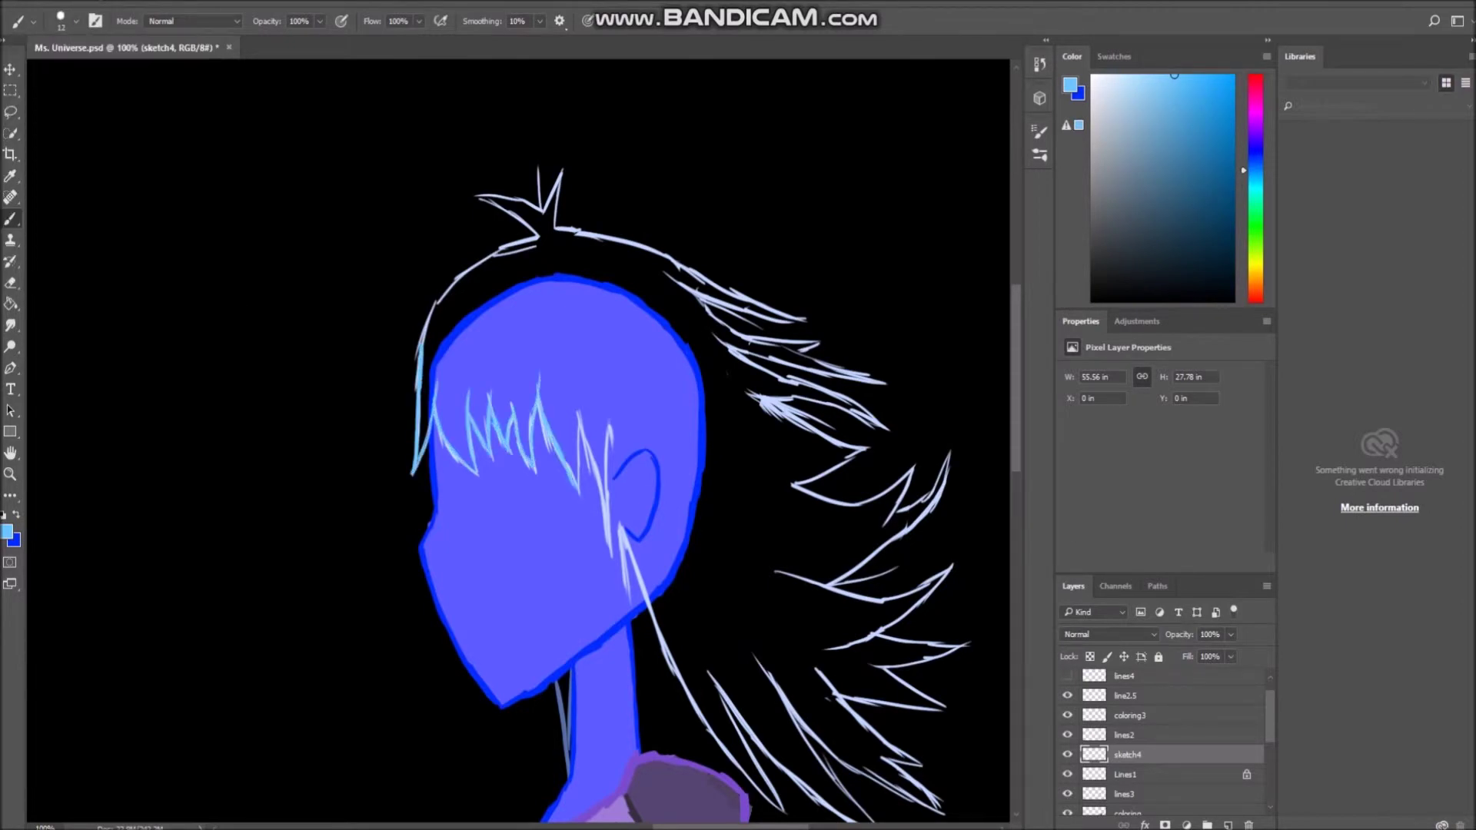
scroll(692, 461, down, 2)
drag(650, 544, 676, 625)
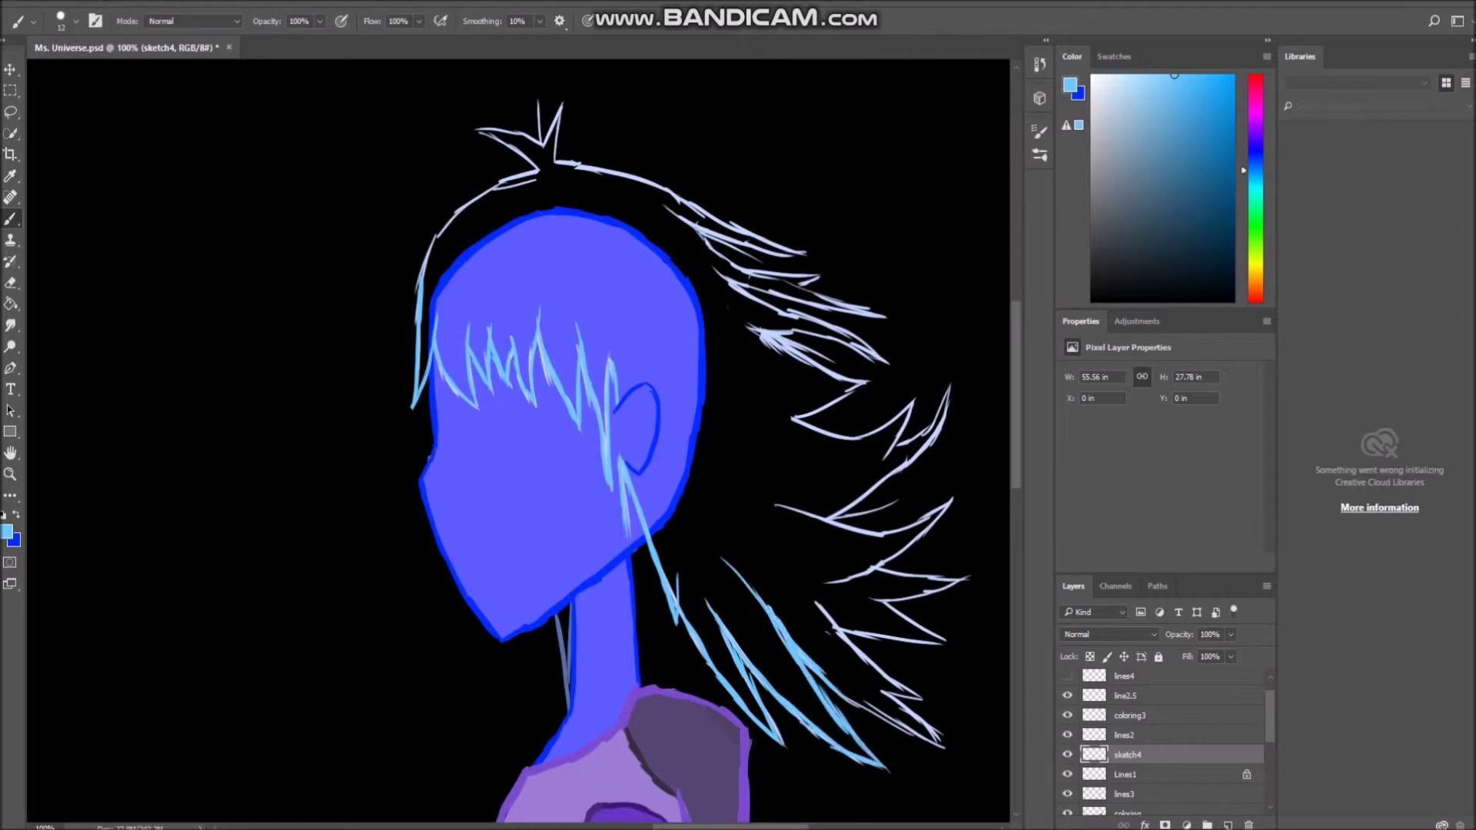
scroll(518, 438, right, 8)
scroll(518, 438, left, 6)
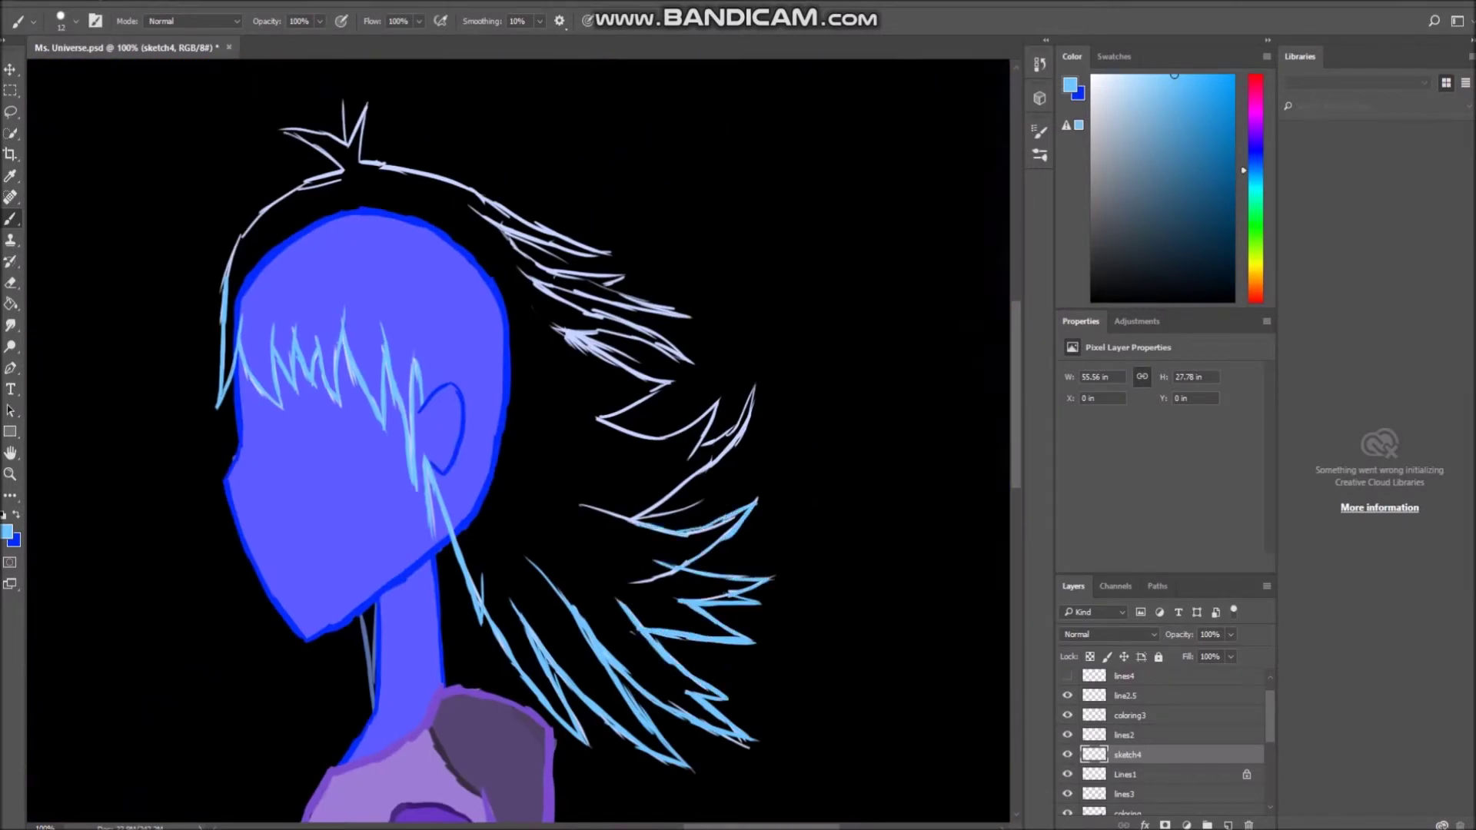
- Retrace the spiky strands along the middle and upper back of the hair in light blue
mouse_move(719, 400)
mouse_down()
mouse_move(668, 436)
mouse_move(592, 419)
mouse_up()
drag(558, 330, 672, 384)
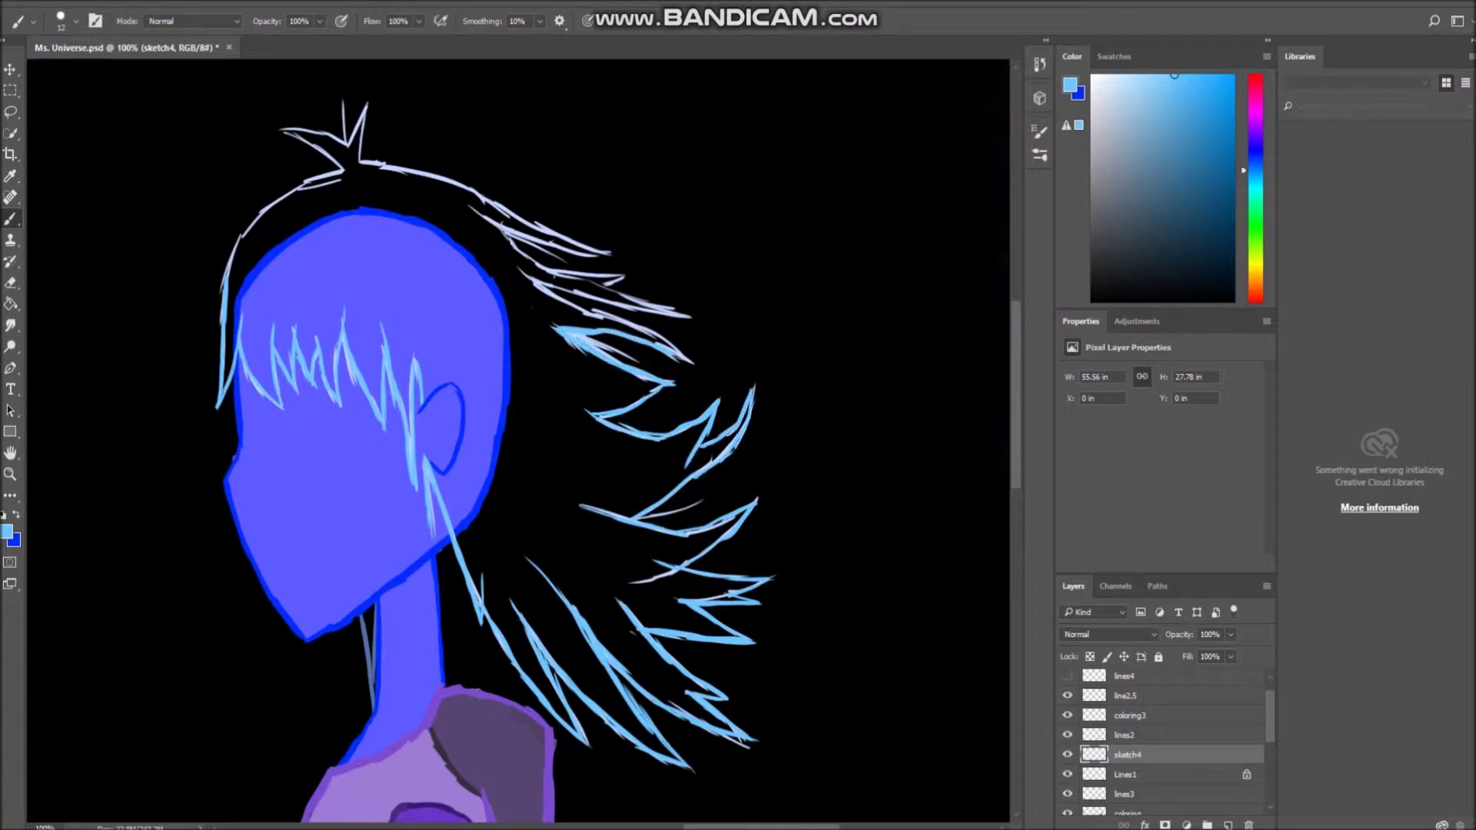
drag(528, 278, 690, 315)
drag(505, 230, 611, 255)
scroll(517, 438, up, 2)
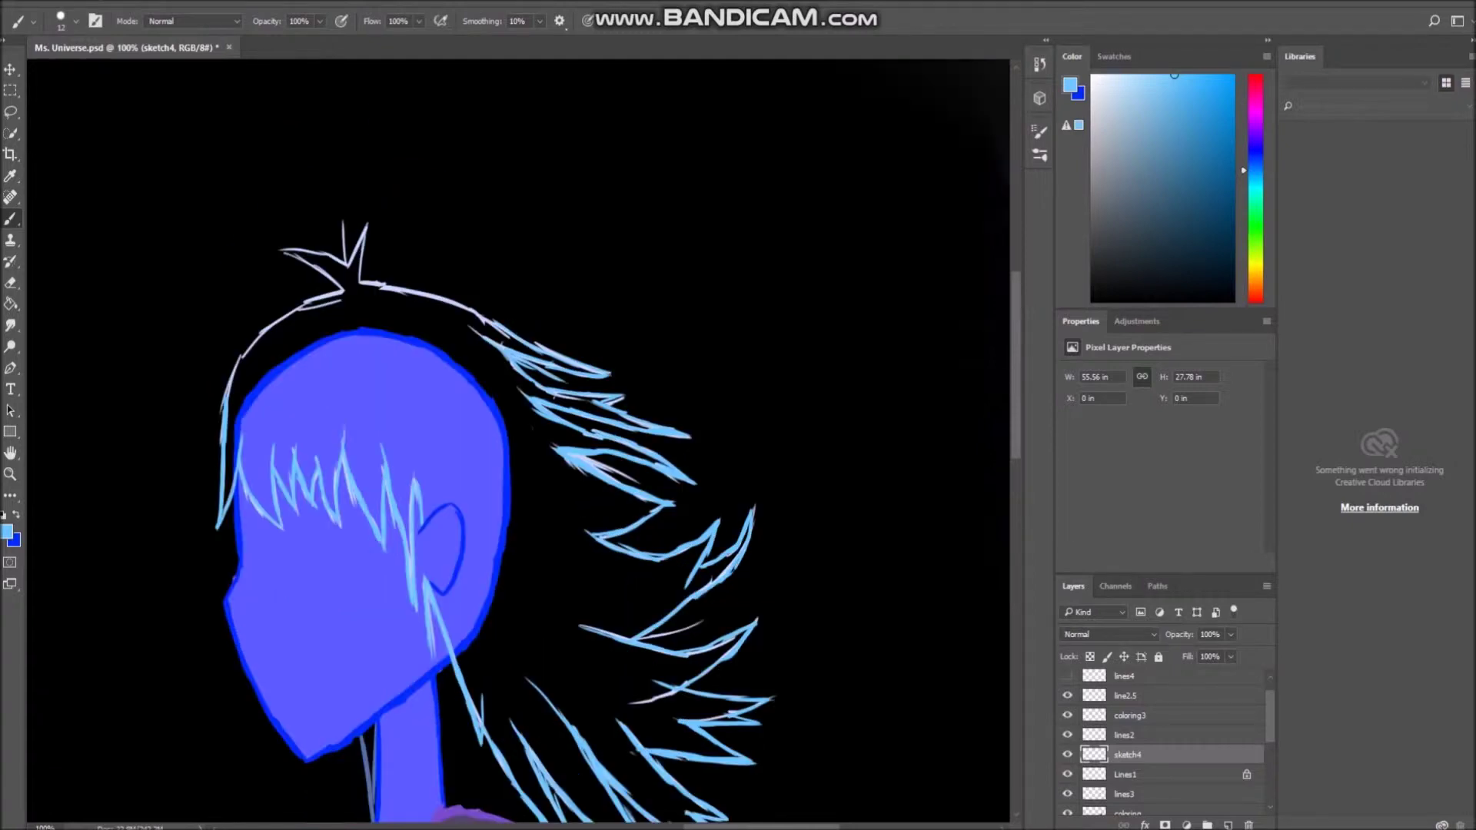
- Retrace the crown, the tuft and the front contour of the hair sketch in light blue
drag(363, 283, 506, 329)
scroll(517, 438, up, 1)
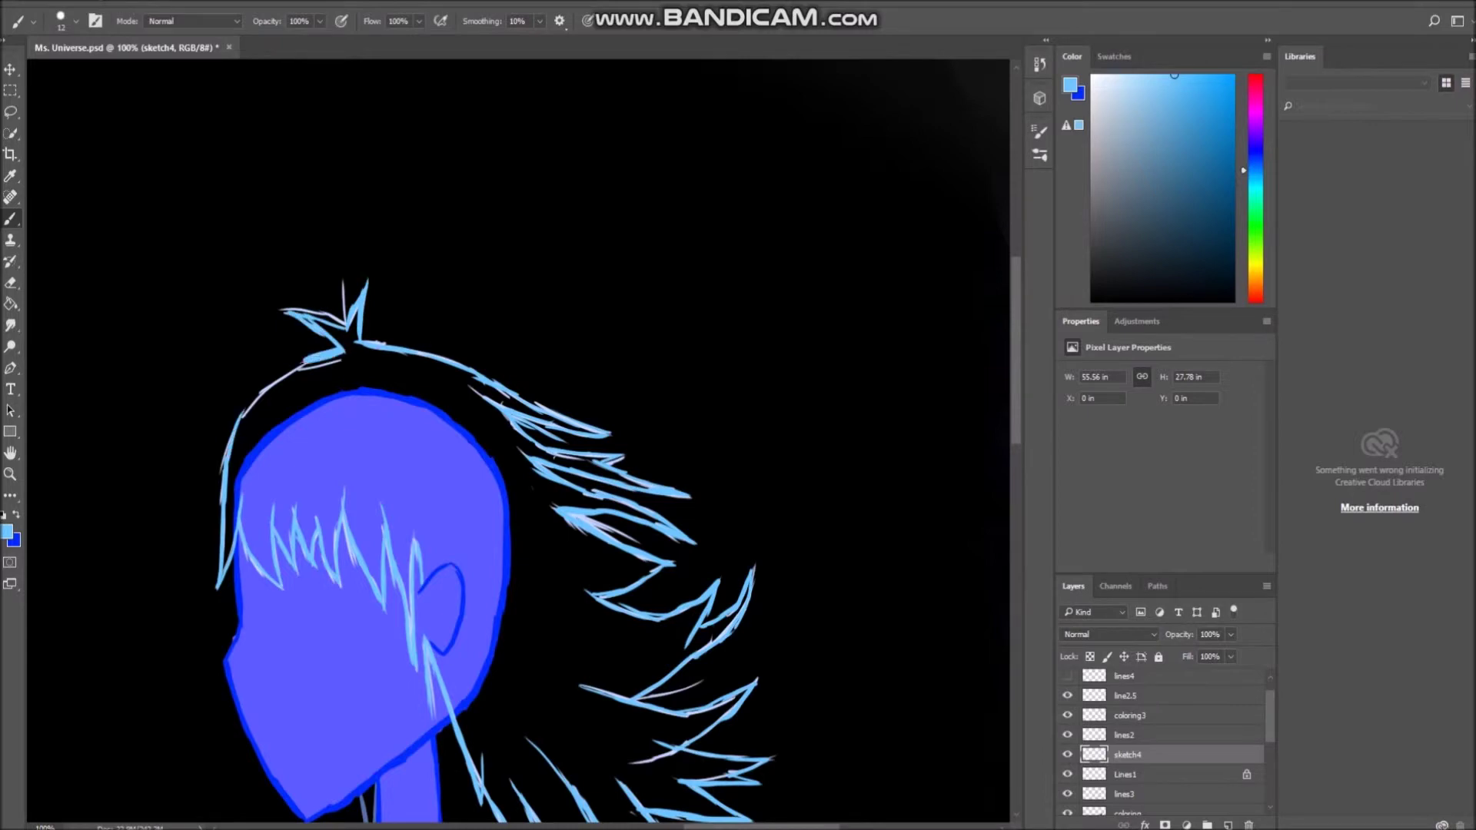
drag(307, 360, 240, 417)
scroll(517, 438, down, 1)
- Add another lines4 layer by duplication, make it visible and select it for drawing
key(ctrl+shift+bracketright)
text(es4)
key(Return)
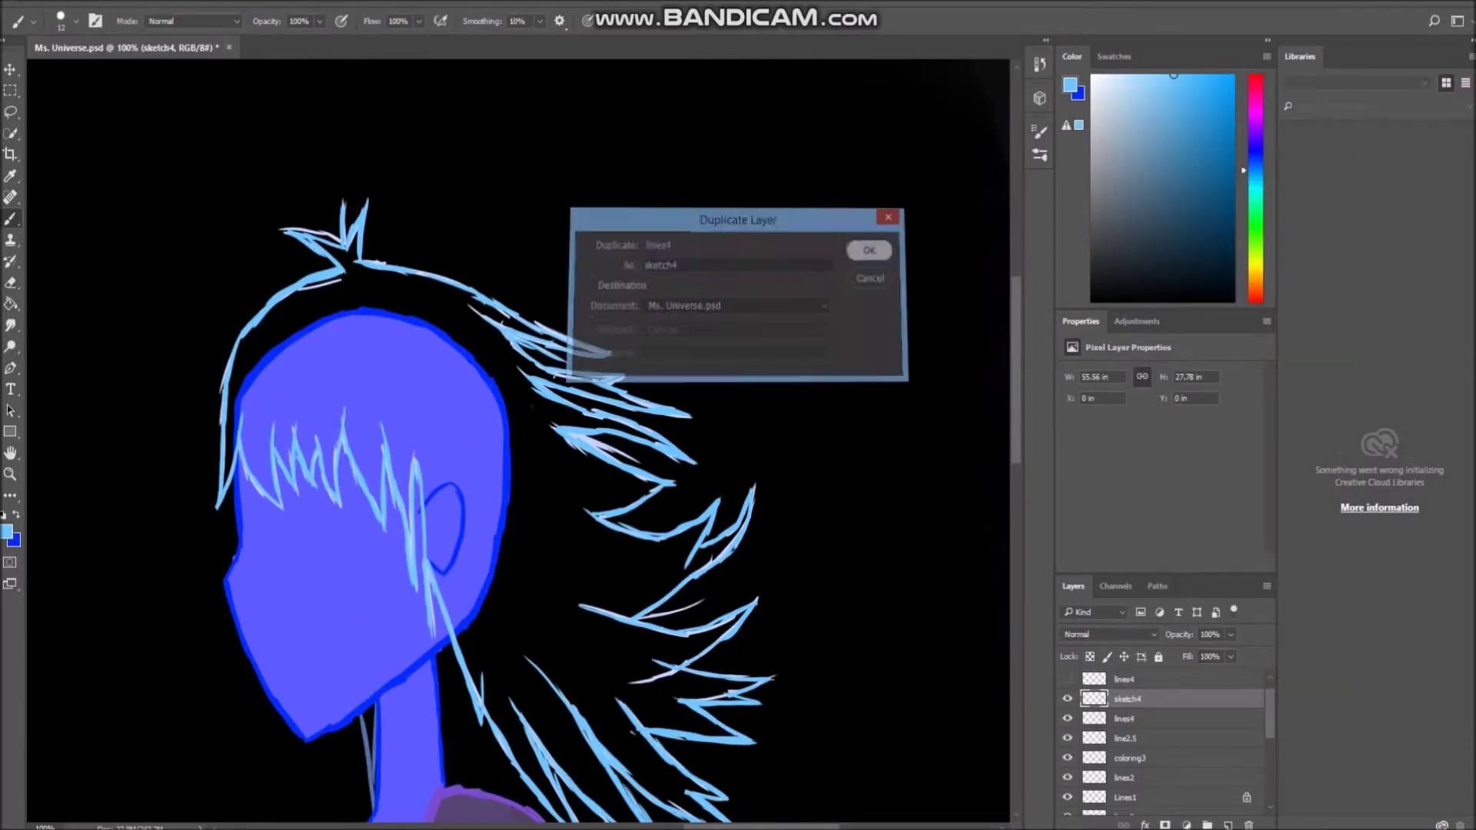
click(1067, 679)
click(1124, 679)
- Trace the fringe and the front strands beside the ear in turquoise with a smaller brush
click(1255, 190)
click(1208, 76)
key(bracketleft)
drag(223, 389, 224, 423)
drag(323, 419, 385, 519)
key(ctrl+z)
key(ctrl+z)
drag(223, 388, 281, 506)
drag(369, 419, 471, 692)
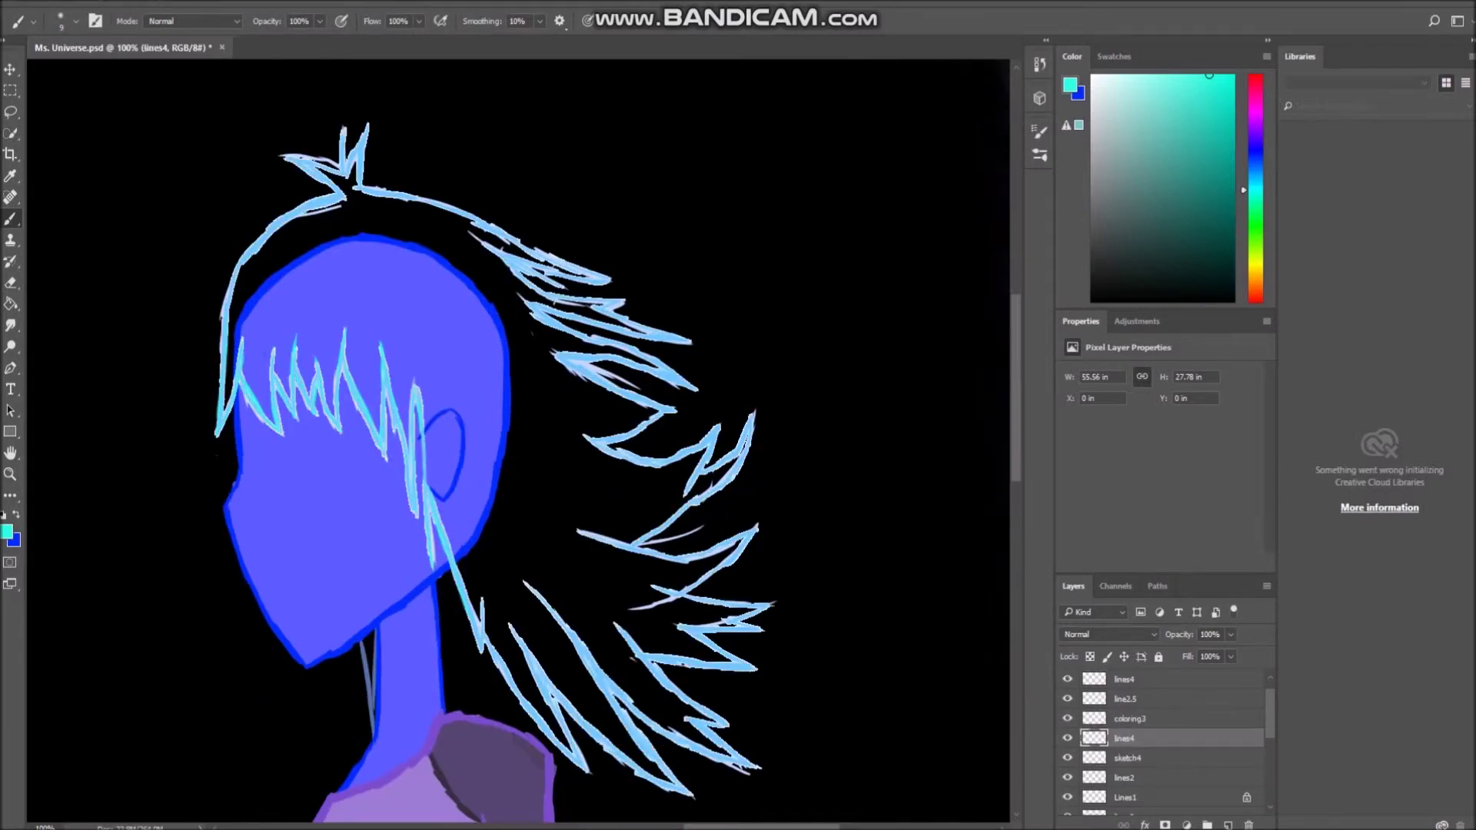
- Trace the spiky strands along the back of the hair in turquoise on the upper lines4 layer
key(ctrl+z)
key(ctrl+shift+z)
key(ctrl+z)
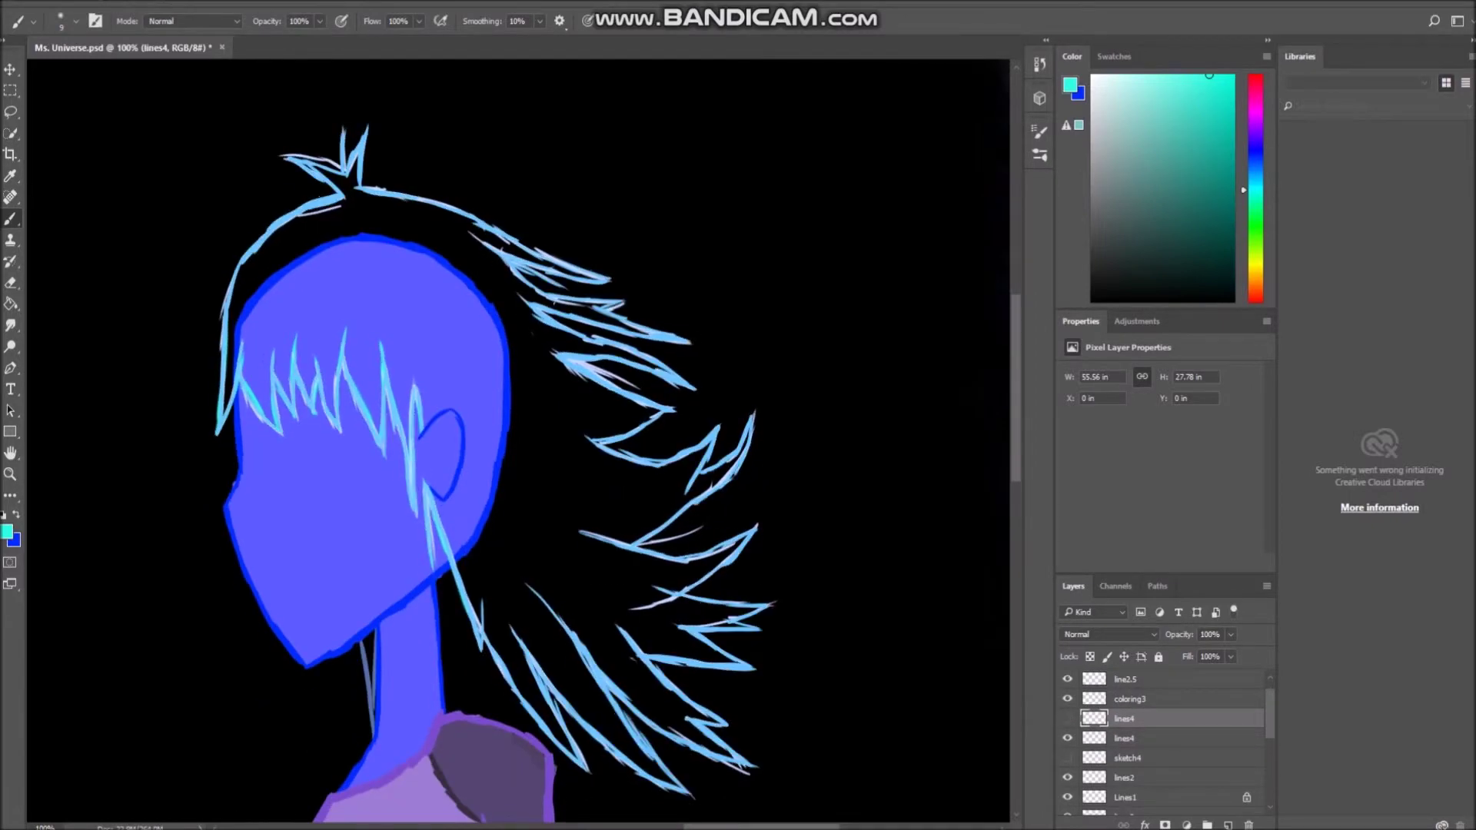
key(ctrl+z)
key(ctrl+shift+z)
key(ctrl+shift+z)
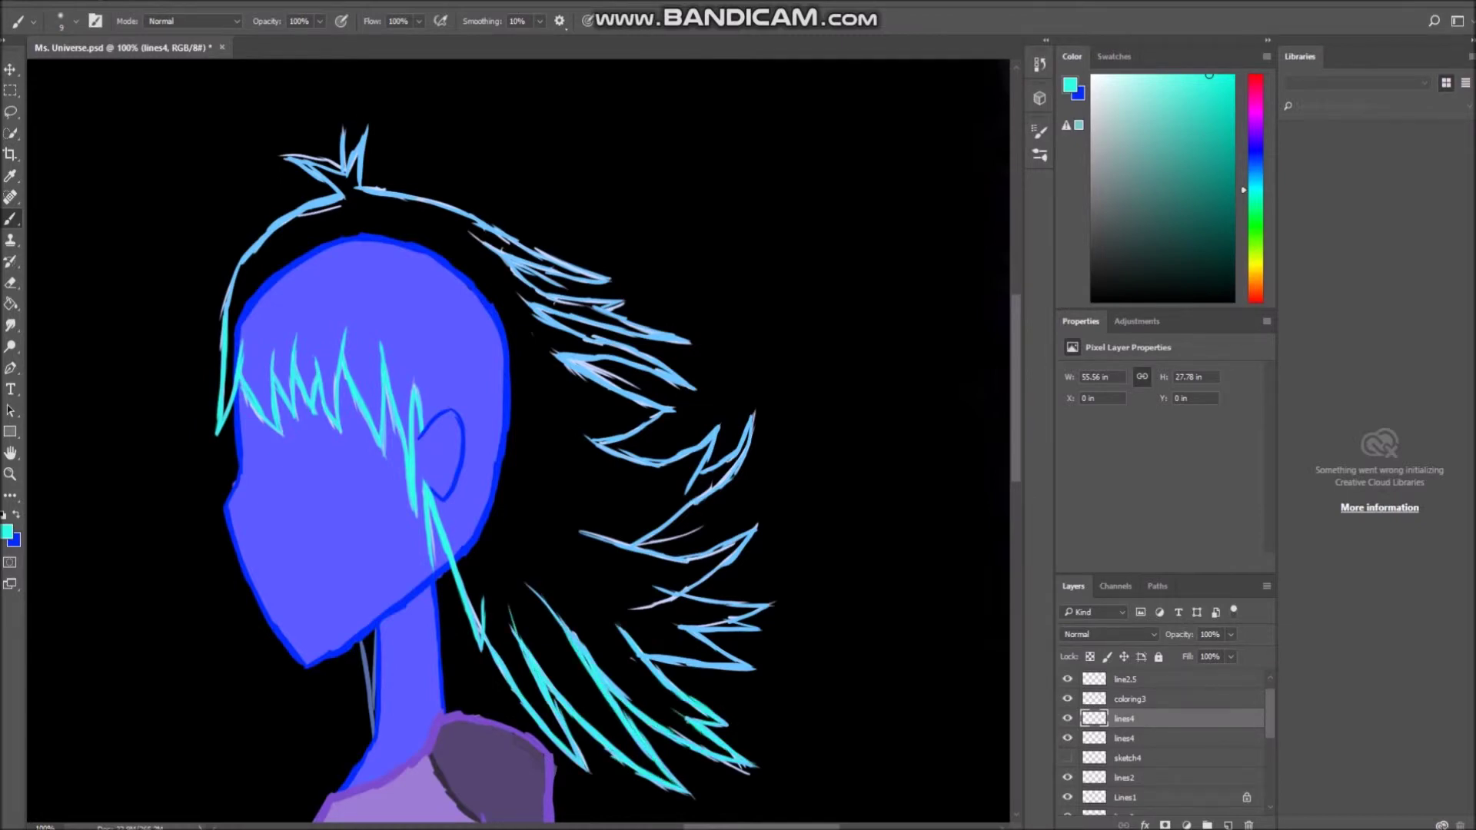
drag(654, 661, 761, 625)
drag(638, 542, 752, 419)
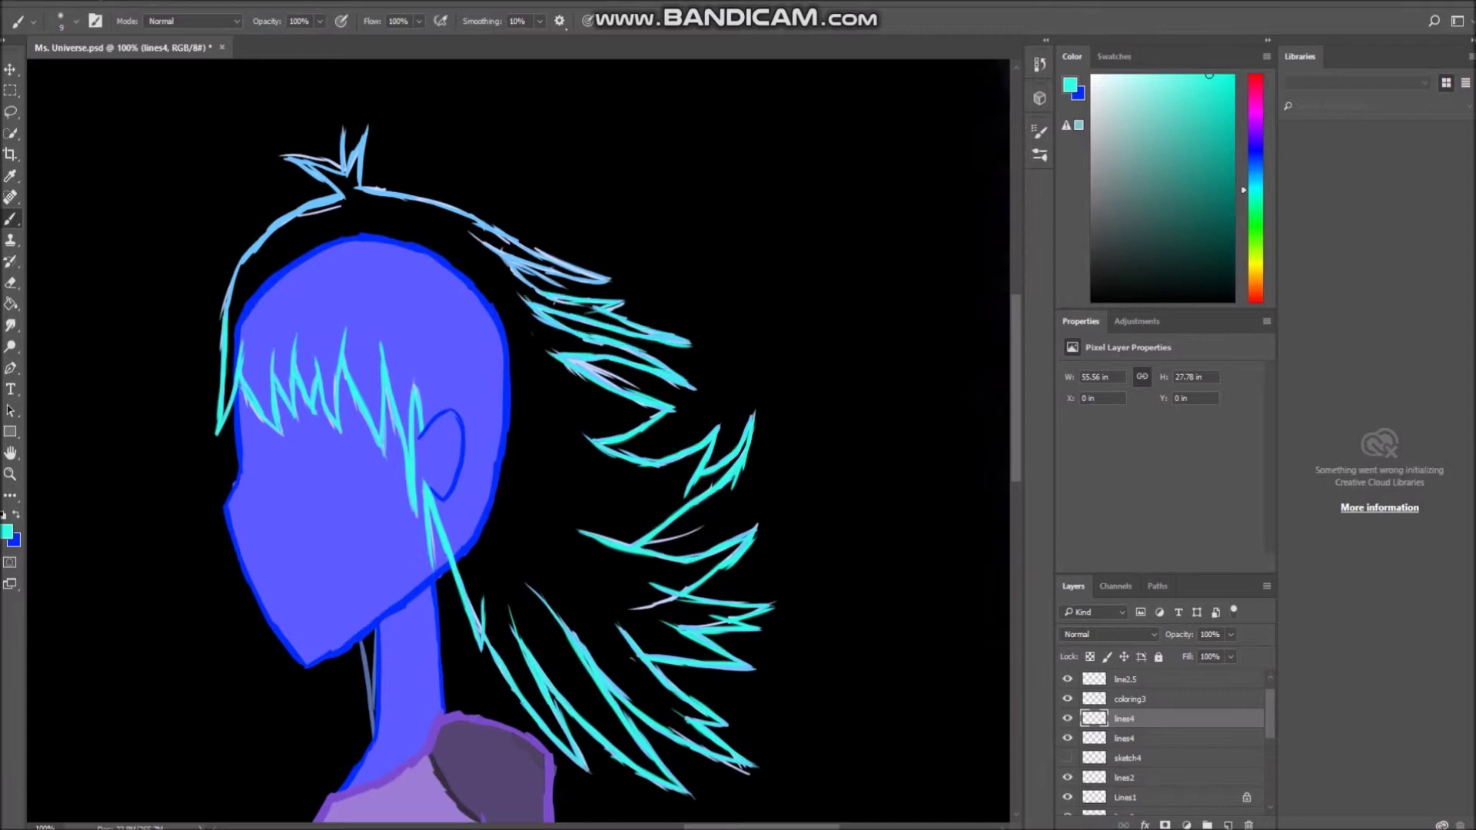
- Hide the lower lines4 layer with the light blue sketch and clean up the turquoise spikes at the upper back of the hair
click(1068, 738)
key(e)
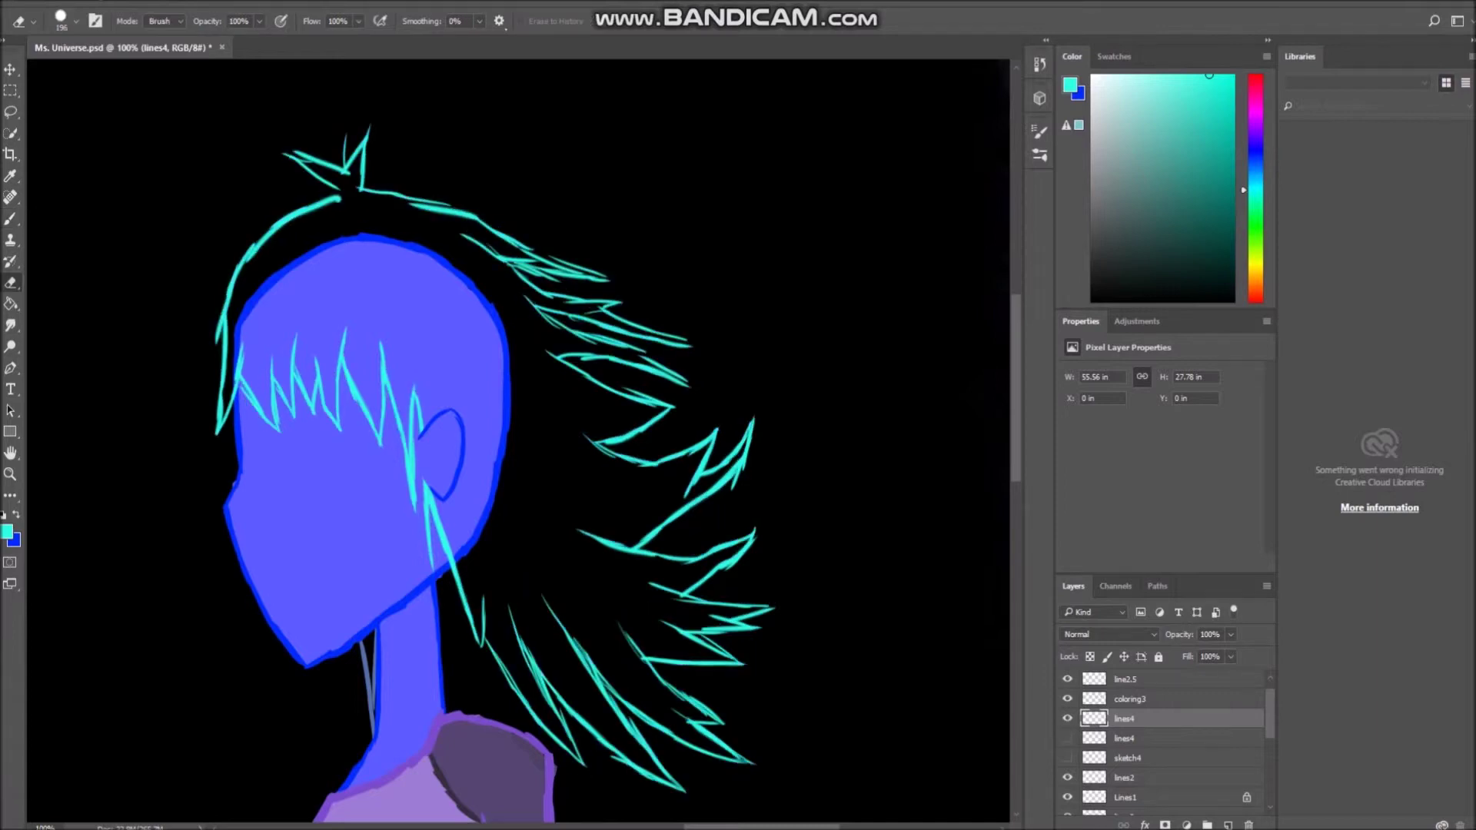
key(b)
mouse_move(500, 281)
mouse_down()
mouse_move(595, 249)
mouse_move(597, 275)
mouse_move(694, 349)
mouse_up()
key(e)
key(b)
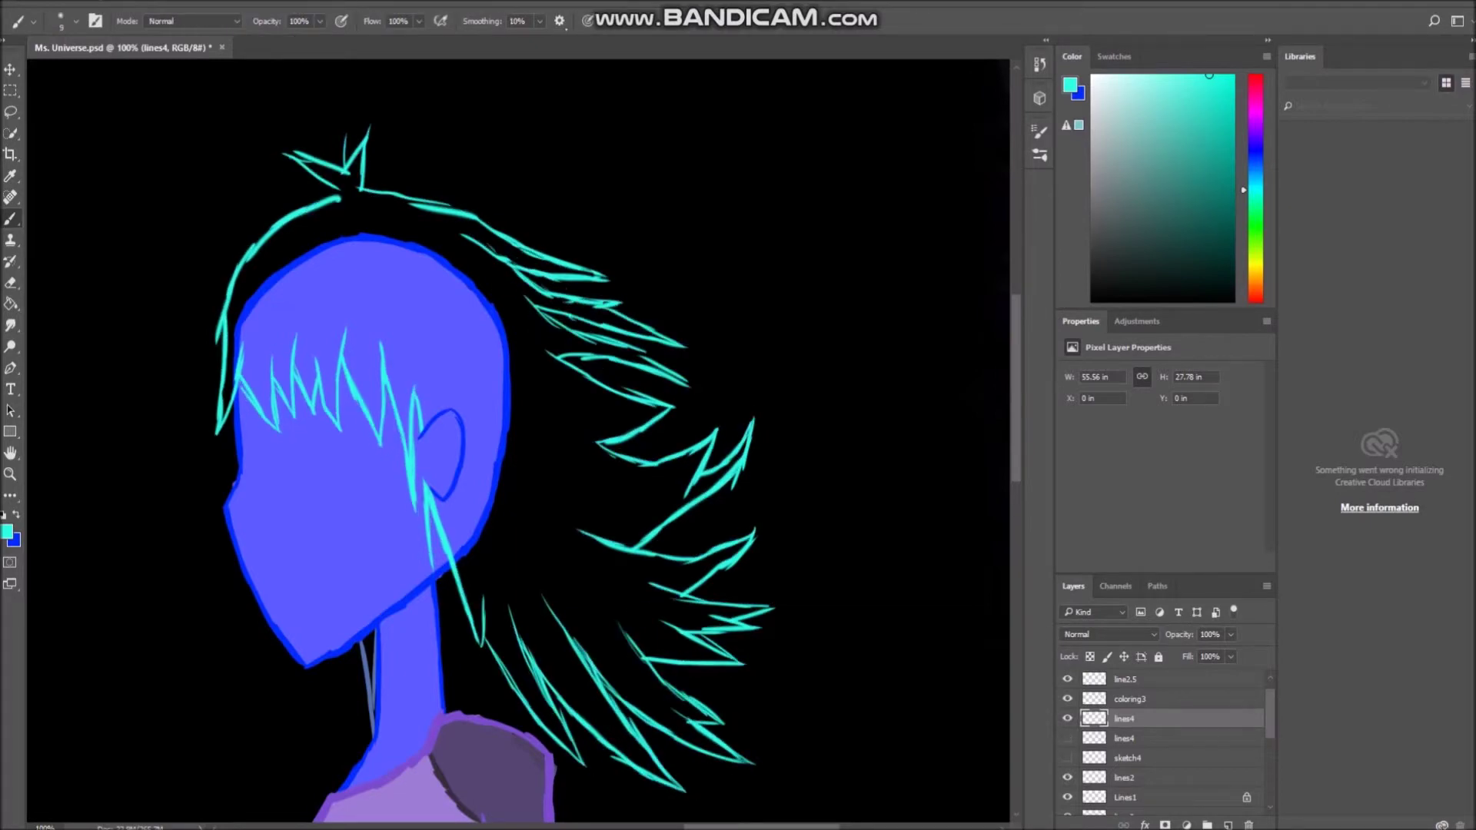
- Erase and redraw the turquoise tuft at the crown so it joins the hair contour
key(e)
key(b)
key(e)
key(b)
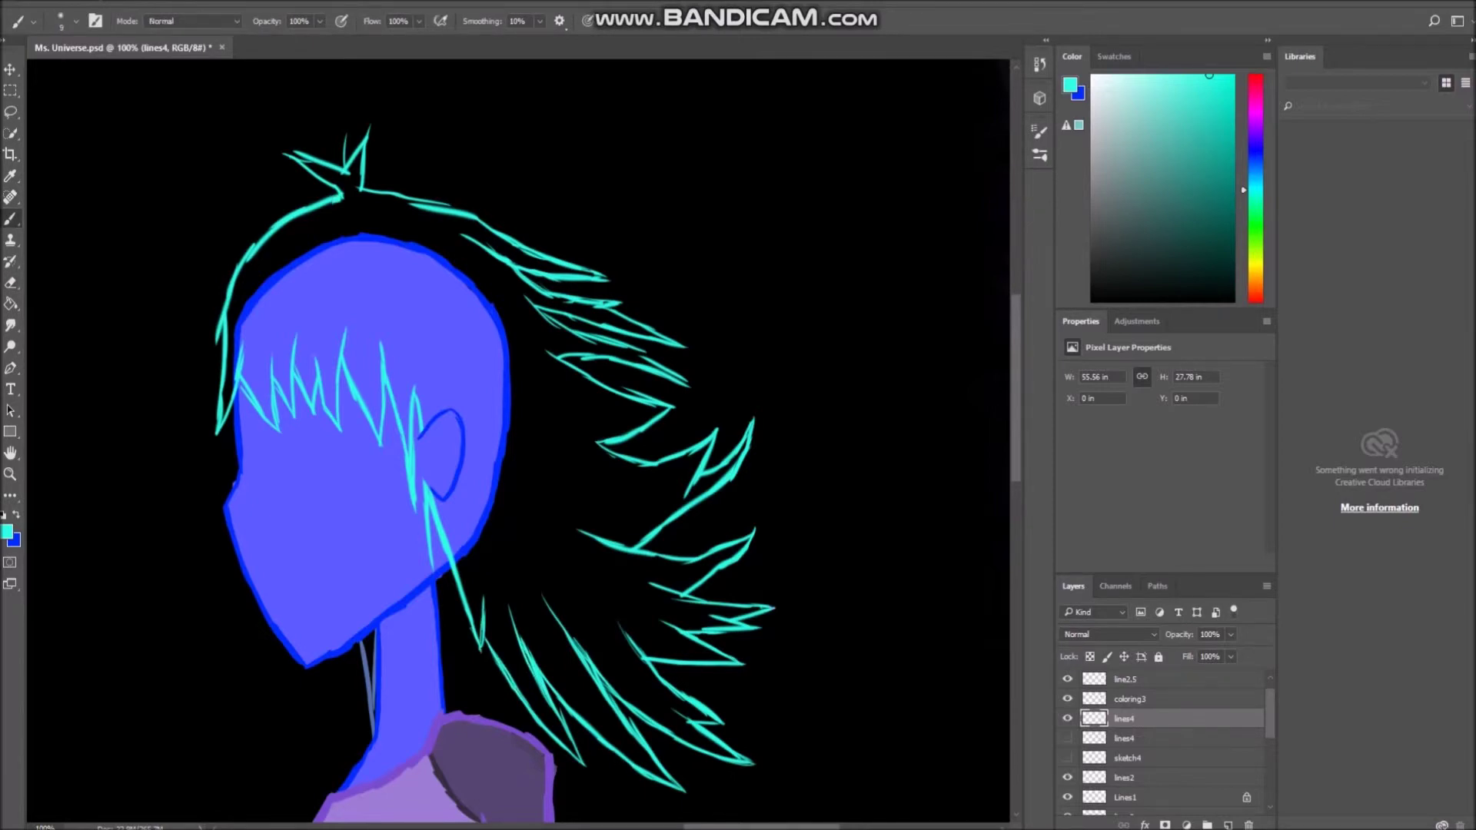
scroll(507, 438, up, 3)
key(ctrl+z)
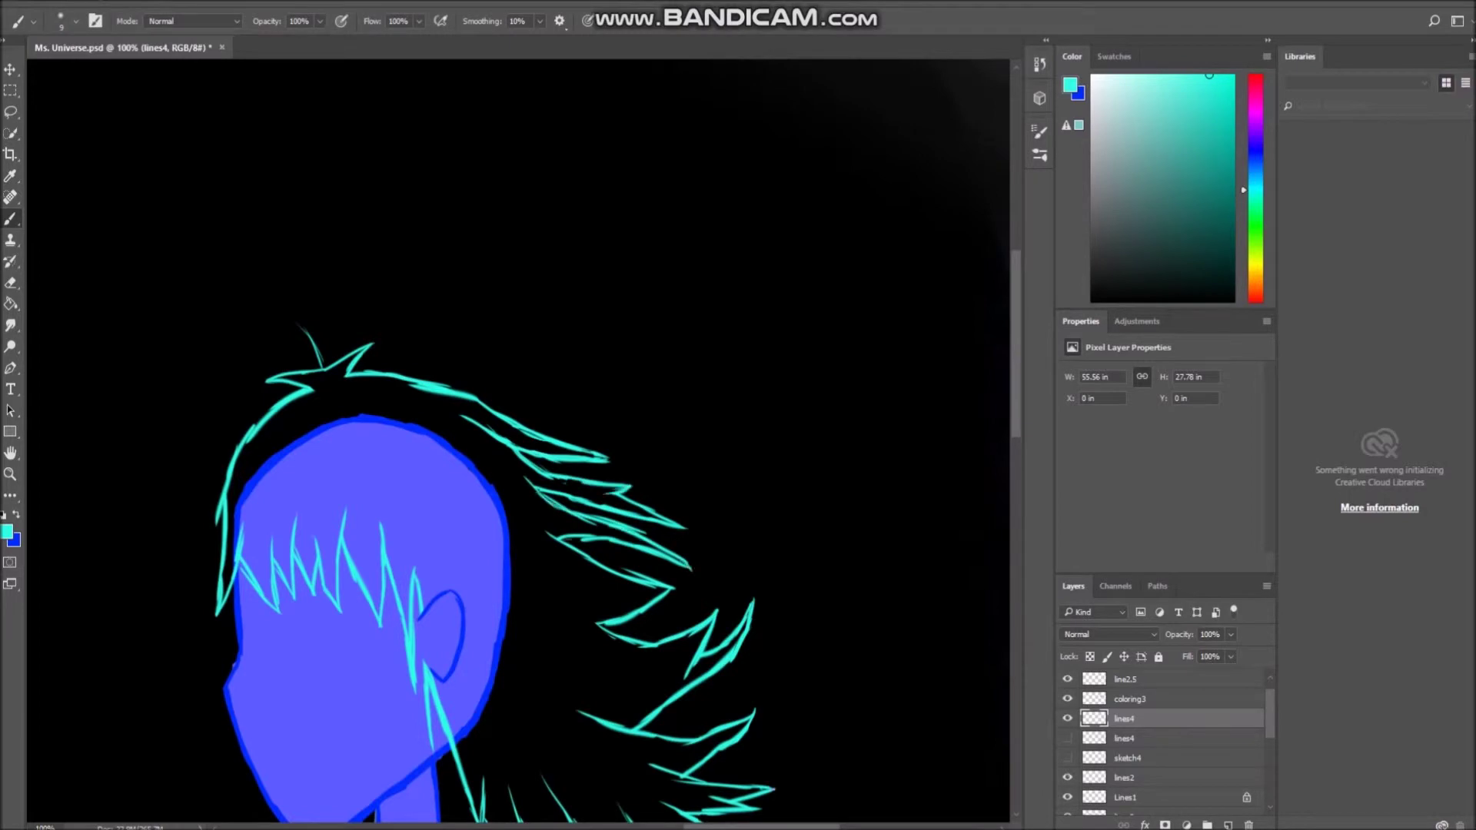
- Duplicate the blank layer as colors4 and place it directly below the turquoise lines4 layer
scroll(507, 438, up, 3)
right_click(1094, 679)
right_click(1131, 679)
click(1137, 138)
text(colors4)
key(Return)
- Fill the hair with light cyan on colors4 and erase the color spilling over the face, ear and neck
mouse_move(215, 385)
mouse_down()
mouse_move(231, 354)
mouse_move(661, 323)
mouse_up()
mouse_move(323, 430)
mouse_down()
mouse_move(615, 722)
mouse_move(661, 431)
mouse_move(730, 769)
mouse_up()
key(e)
drag(230, 484, 400, 431)
key(alt+e)
click(73, 13)
drag(266, 462, 362, 453)
key(ctrl+z)
mouse_move(231, 461)
mouse_down()
mouse_move(769, 385)
mouse_move(538, 730)
mouse_up()
mouse_move(653, 677)
mouse_down()
mouse_move(308, 369)
mouse_move(538, 692)
mouse_up()
- Paint the remaining hair areas and a soft light cyan glow around the outer edges of the hair
key(b)
mouse_move(430, 431)
mouse_down()
mouse_move(523, 615)
mouse_move(485, 615)
mouse_move(538, 638)
mouse_move(653, 761)
mouse_move(722, 707)
mouse_move(676, 661)
mouse_move(730, 599)
mouse_move(669, 561)
mouse_move(707, 538)
mouse_move(677, 461)
mouse_move(692, 523)
mouse_up()
mouse_move(738, 431)
mouse_down()
mouse_move(723, 462)
mouse_move(615, 407)
mouse_move(654, 361)
mouse_move(553, 331)
mouse_move(661, 369)
mouse_move(646, 307)
mouse_move(584, 296)
mouse_up()
mouse_move(254, 346)
mouse_down()
mouse_move(262, 407)
mouse_move(227, 293)
mouse_up()
mouse_move(276, 403)
mouse_down()
mouse_move(326, 346)
mouse_move(408, 430)
mouse_move(415, 477)
mouse_move(231, 415)
mouse_up()
mouse_move(231, 323)
mouse_down()
mouse_move(477, 215)
mouse_move(584, 261)
mouse_move(308, 184)
mouse_move(400, 169)
mouse_up()
key(alt+e)
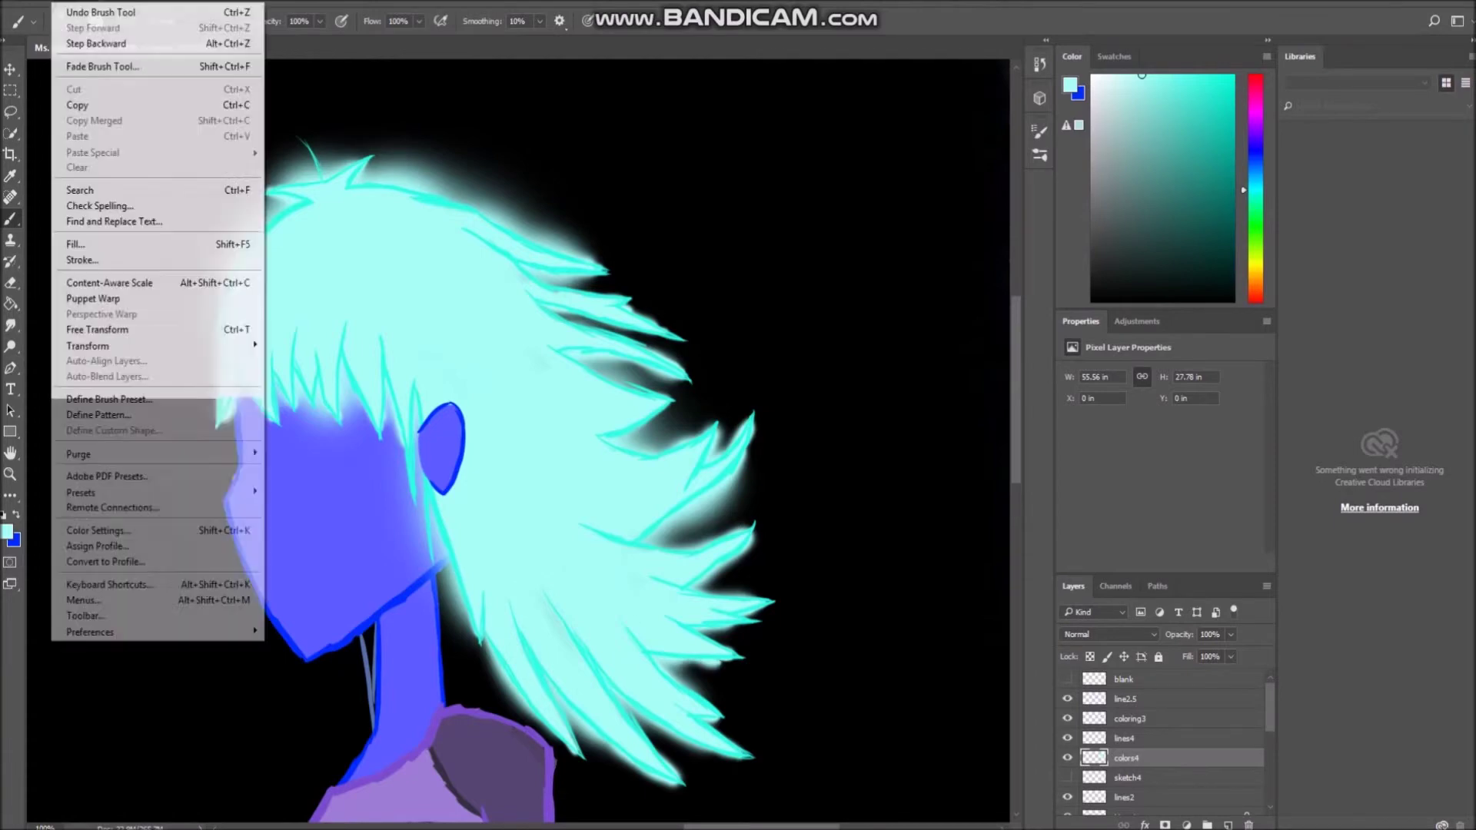
key(Escape)
- Draw fine turquoise strands through the fringe and tuft on lines4, and tidy the hair color on colors4
key(alt+bracketright)
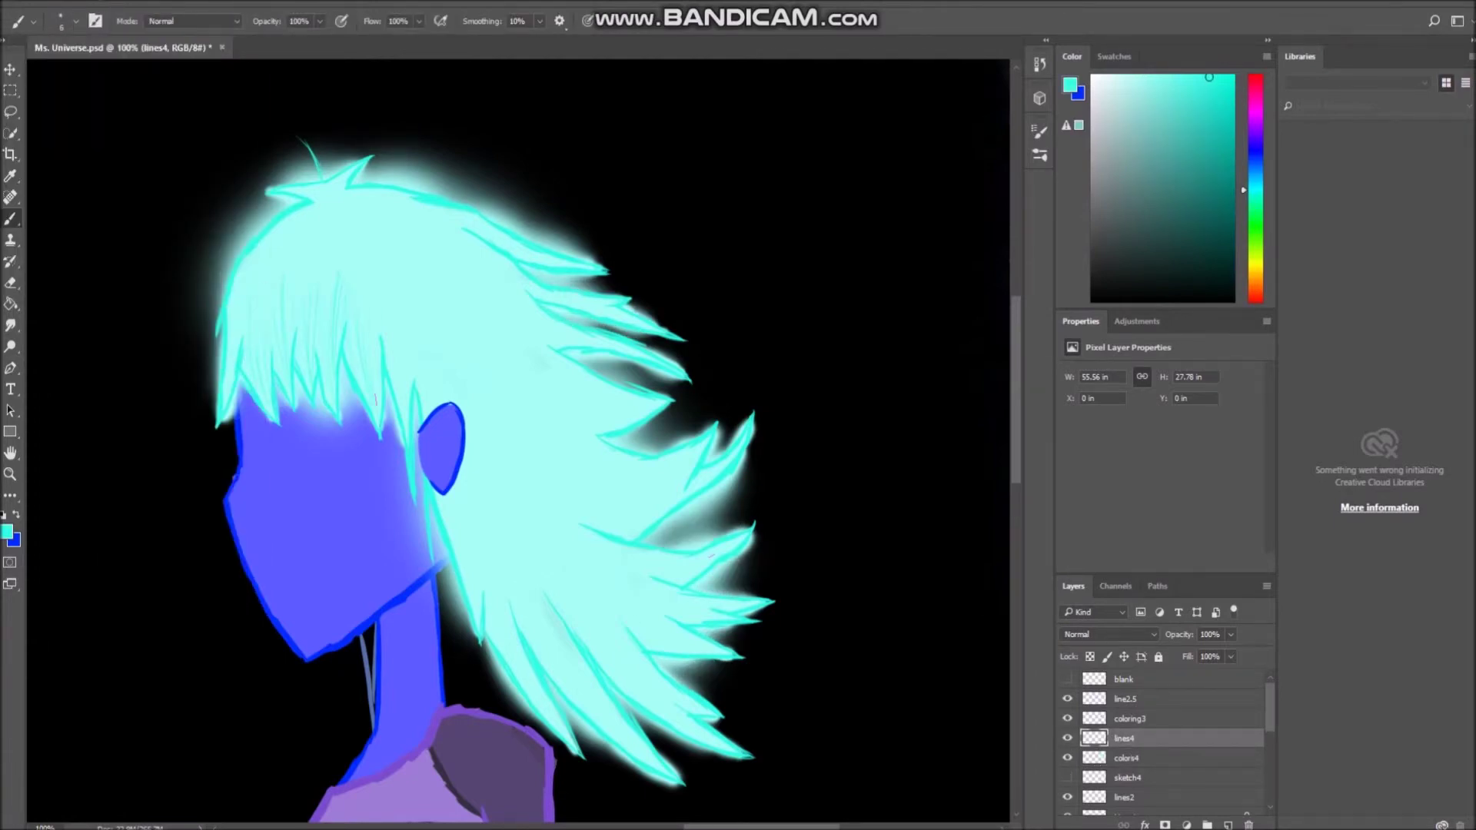
key(alt+bracketright)
key(e)
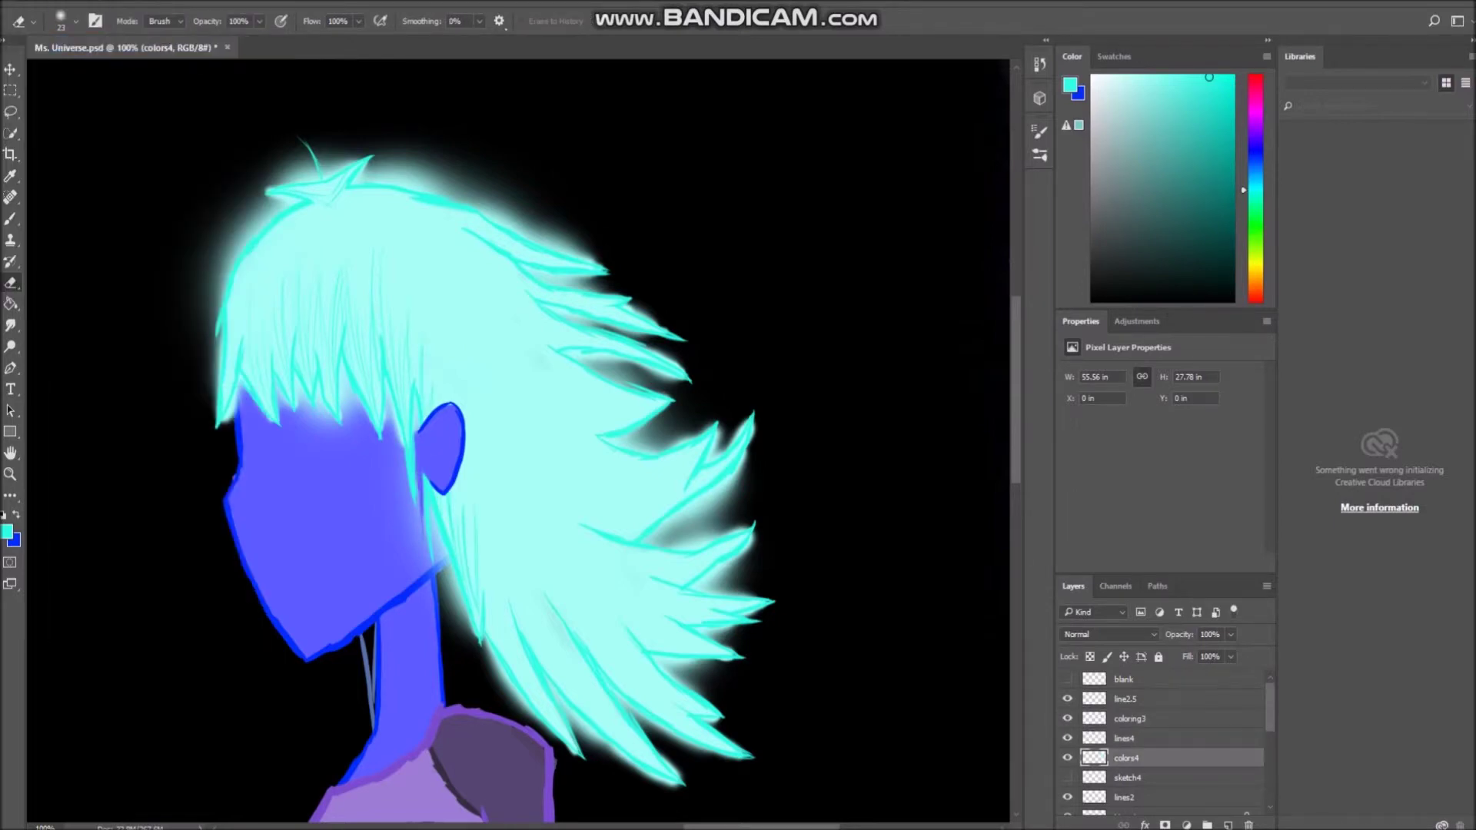
key(alt+e)
key(Escape)
key(b)
key(alt+bracketright)
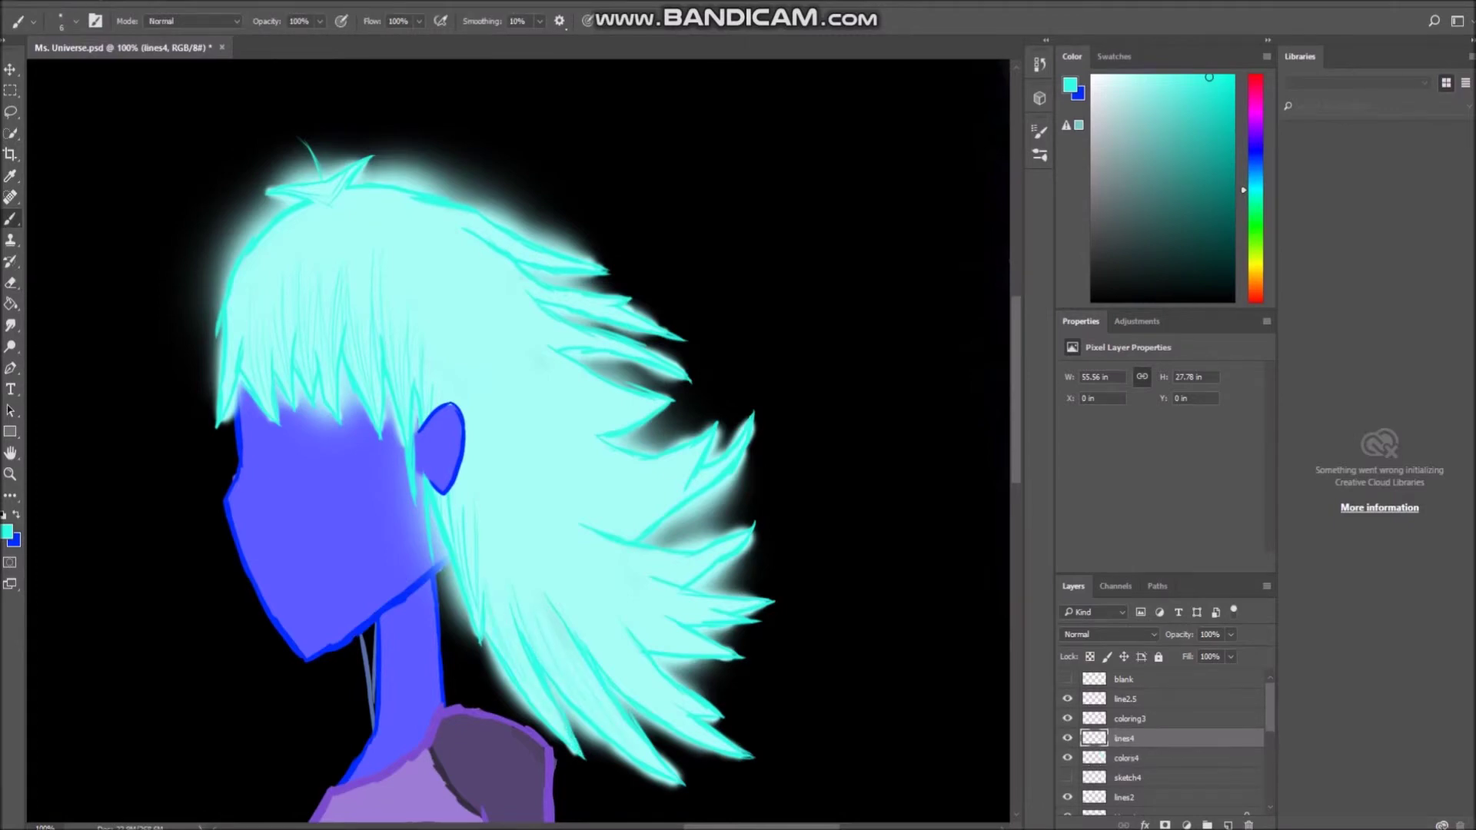
- Draw fine turquoise strand lines through the back and crown of the hair on lines4
drag(604, 557, 719, 619)
mouse_move(549, 538)
mouse_down()
mouse_move(648, 524)
mouse_move(690, 477)
mouse_up()
mouse_move(540, 422)
mouse_down()
mouse_move(639, 410)
mouse_move(595, 415)
mouse_up()
drag(510, 344, 577, 383)
drag(468, 293, 556, 339)
drag(434, 238, 505, 259)
drag(512, 254, 572, 268)
drag(450, 210, 482, 222)
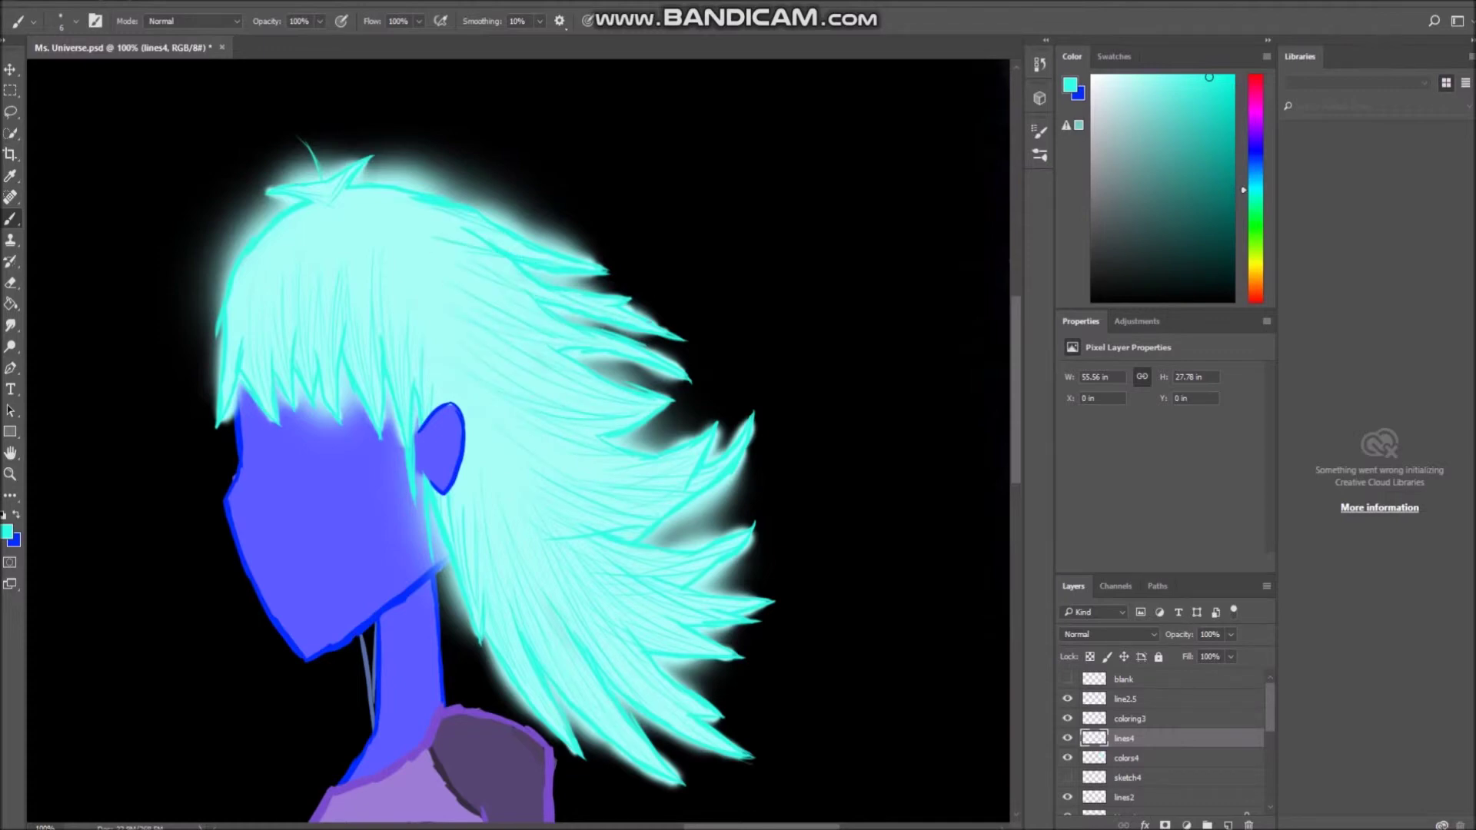
- Duplicate the blank layer as smugface, pick a bright sky blue and place the layer below colors4
scroll(519, 454, down, 1)
click(1124, 679)
right_click(1127, 679)
key(Escape)
click(1255, 178)
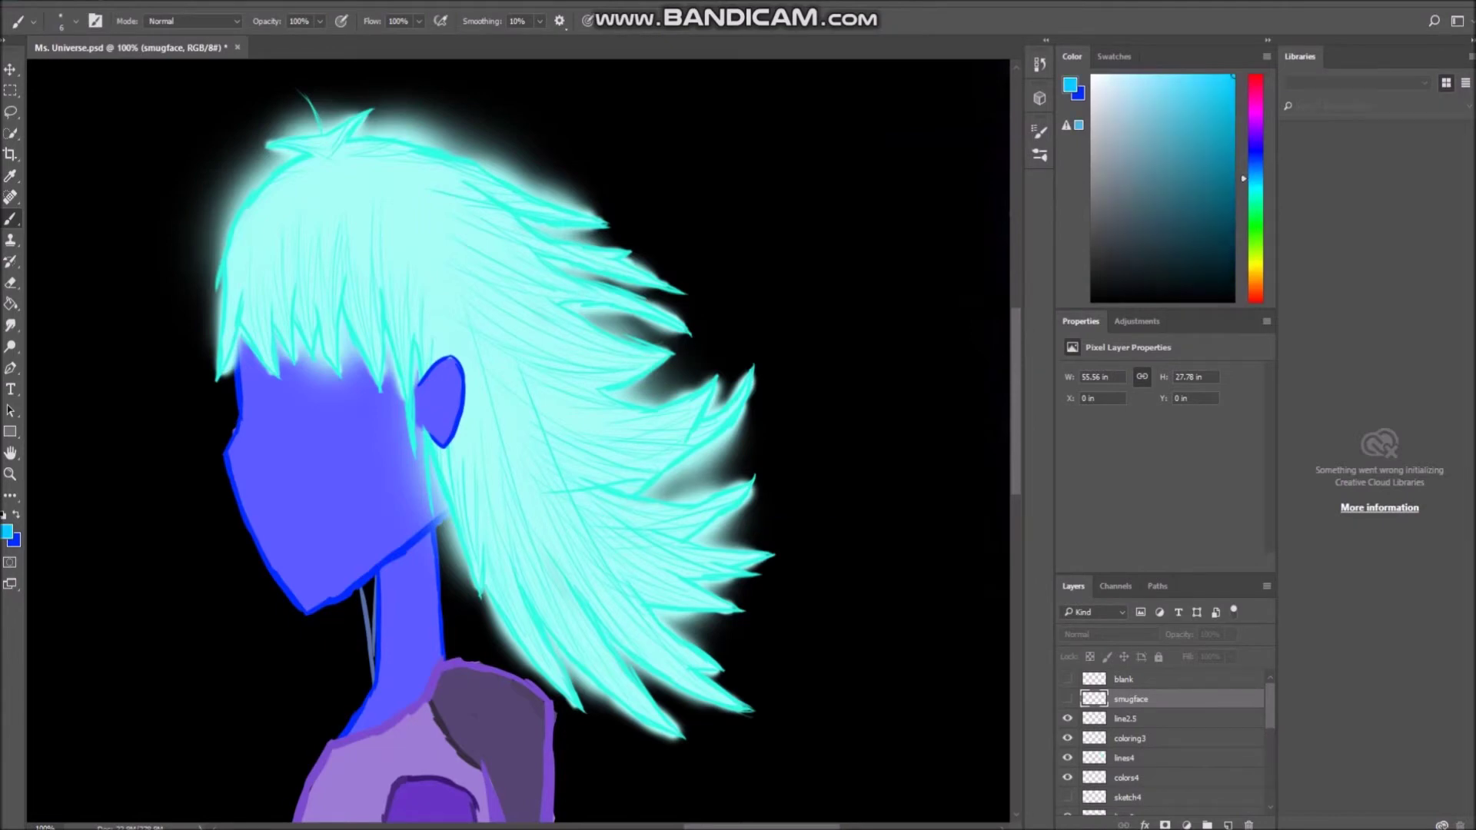
click(1130, 797)
key(ctrl+])
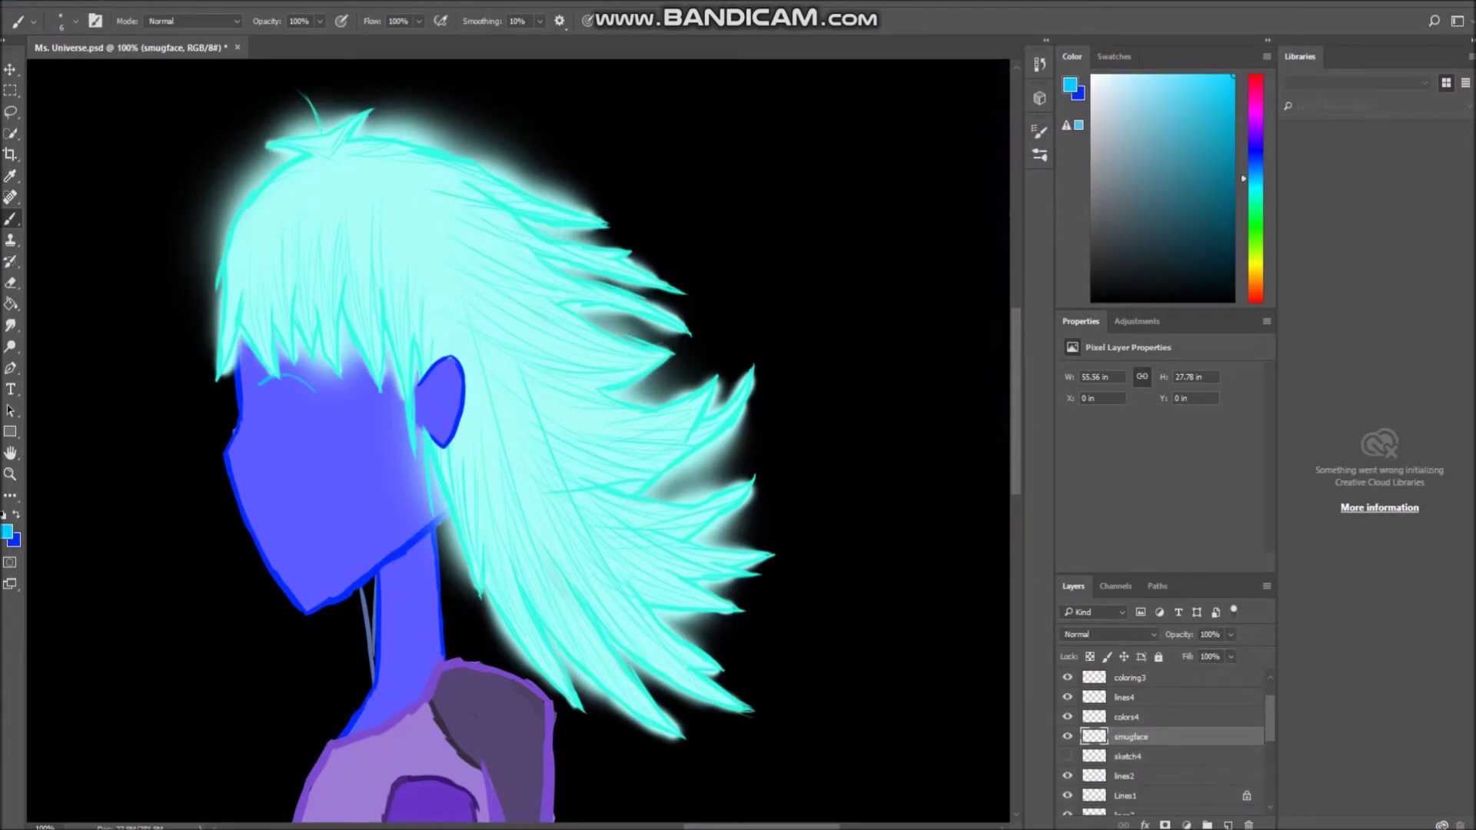
- Add a layer named T below smugface and draw the vertical and horizontal facial guidelines on it
key(ctrl+j)
text(T)
key(Return)
drag(278, 392, 312, 577)
key(ctrl+z)
key(ctrl+shift+z)
- Add an eyebase layer directly below smugface for the eye's construction sketch
key(alt+])
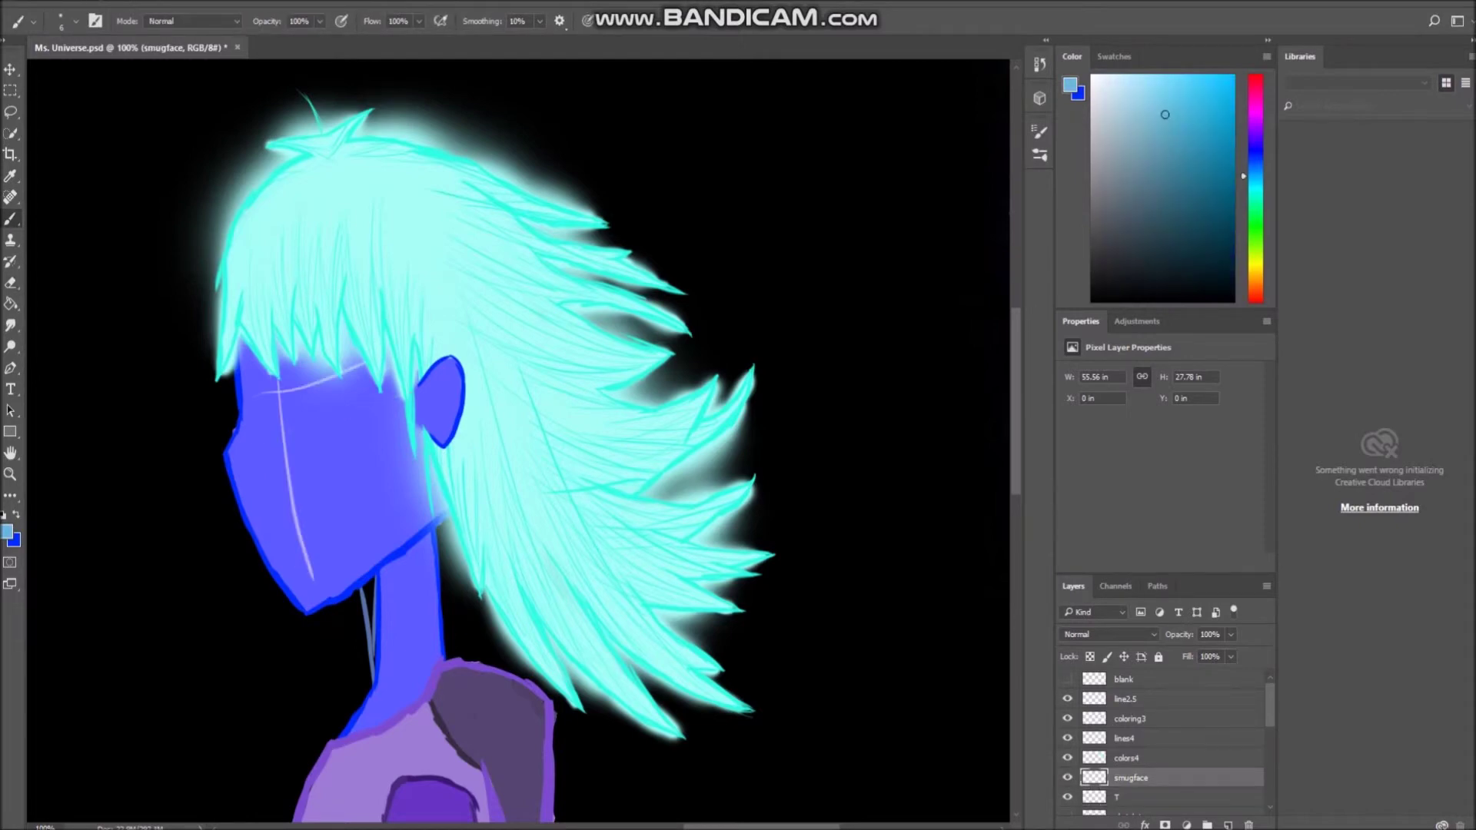
alt+click(277, 398)
key(alt+[)
key(ctrl+j)
text(eyebase)
key(Return)
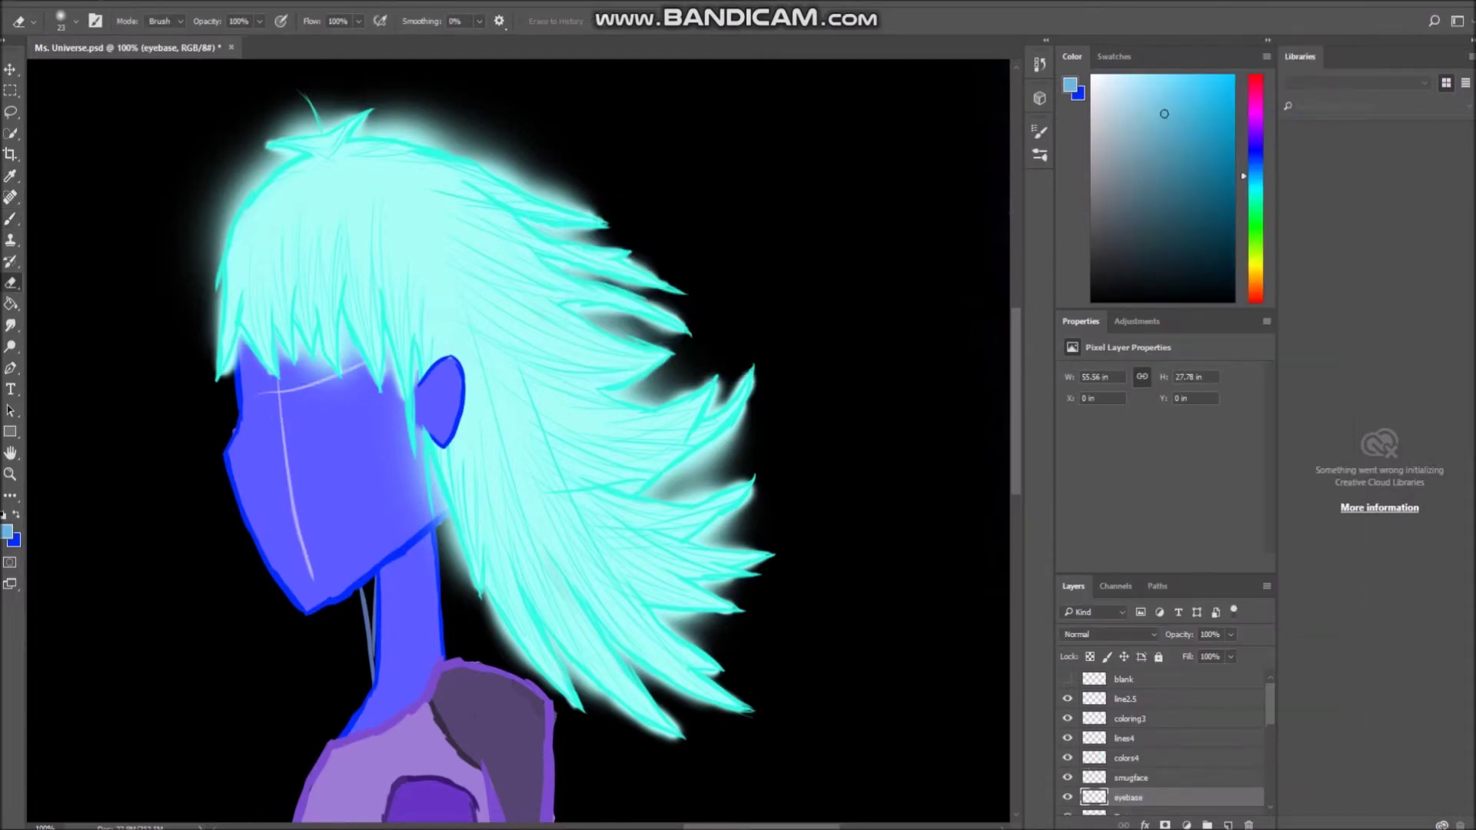
- Draw the eye outline with its lower lashes in blue on the smugface layer
key(alt+])
alt+click(258, 390)
mouse_move(258, 390)
mouse_down()
mouse_move(310, 409)
mouse_move(315, 378)
mouse_move(292, 431)
mouse_up()
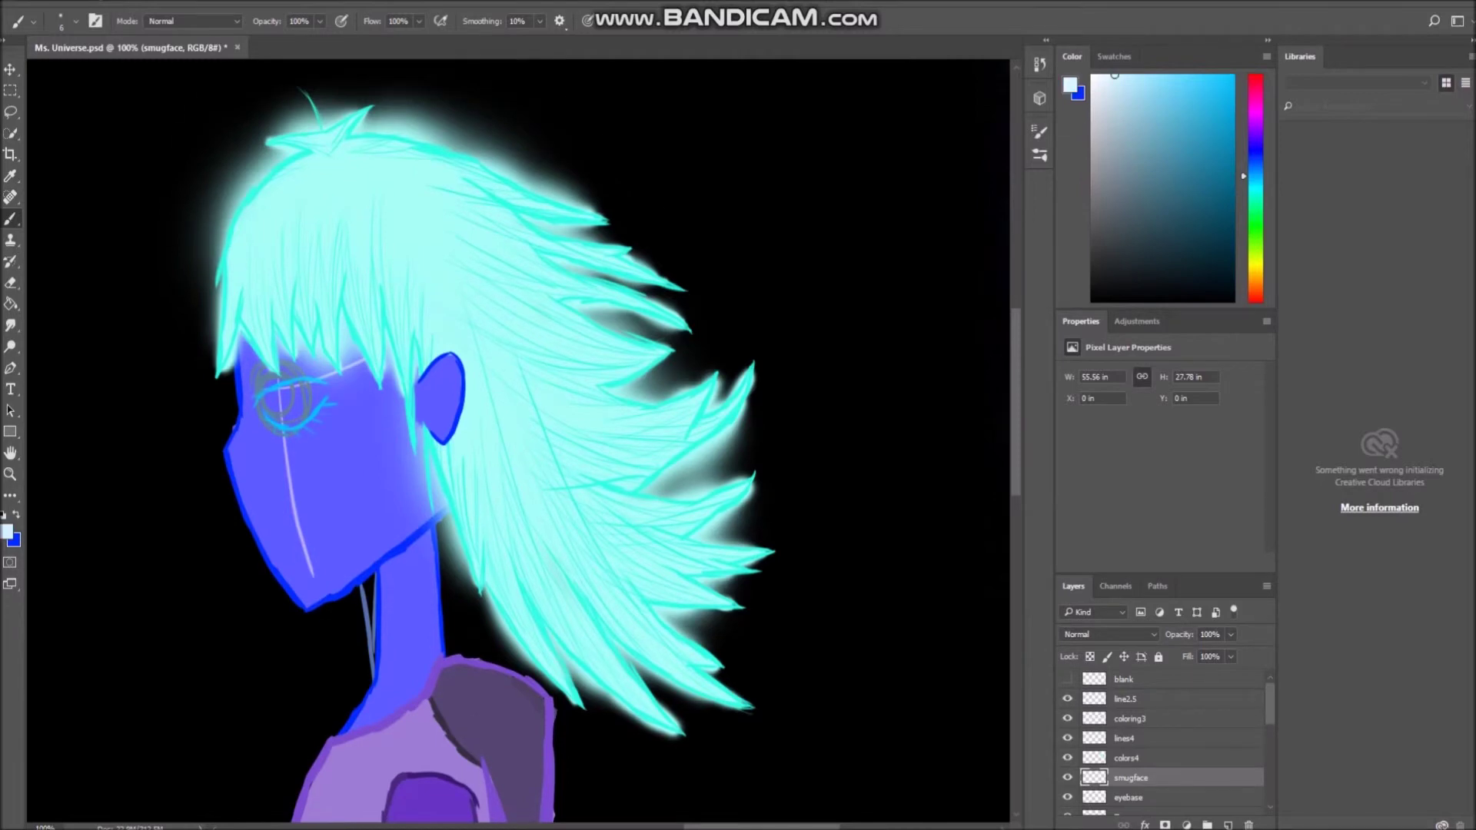
- Add a gloweyes layer, place it below smugface and fill the eye with a glowing pale blue
text(gloweyes)
key(Return)
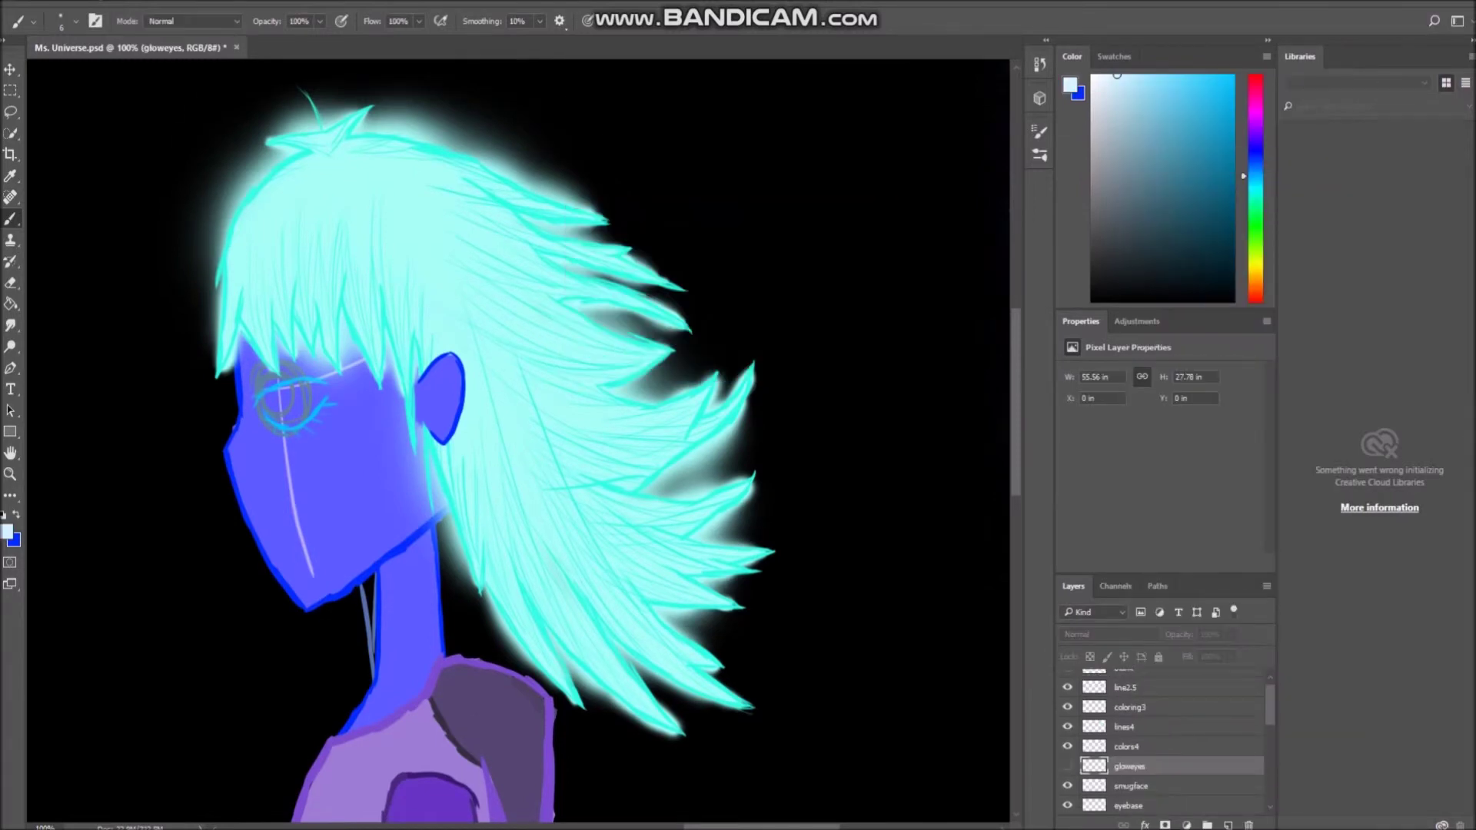
click(1067, 785)
key(e)
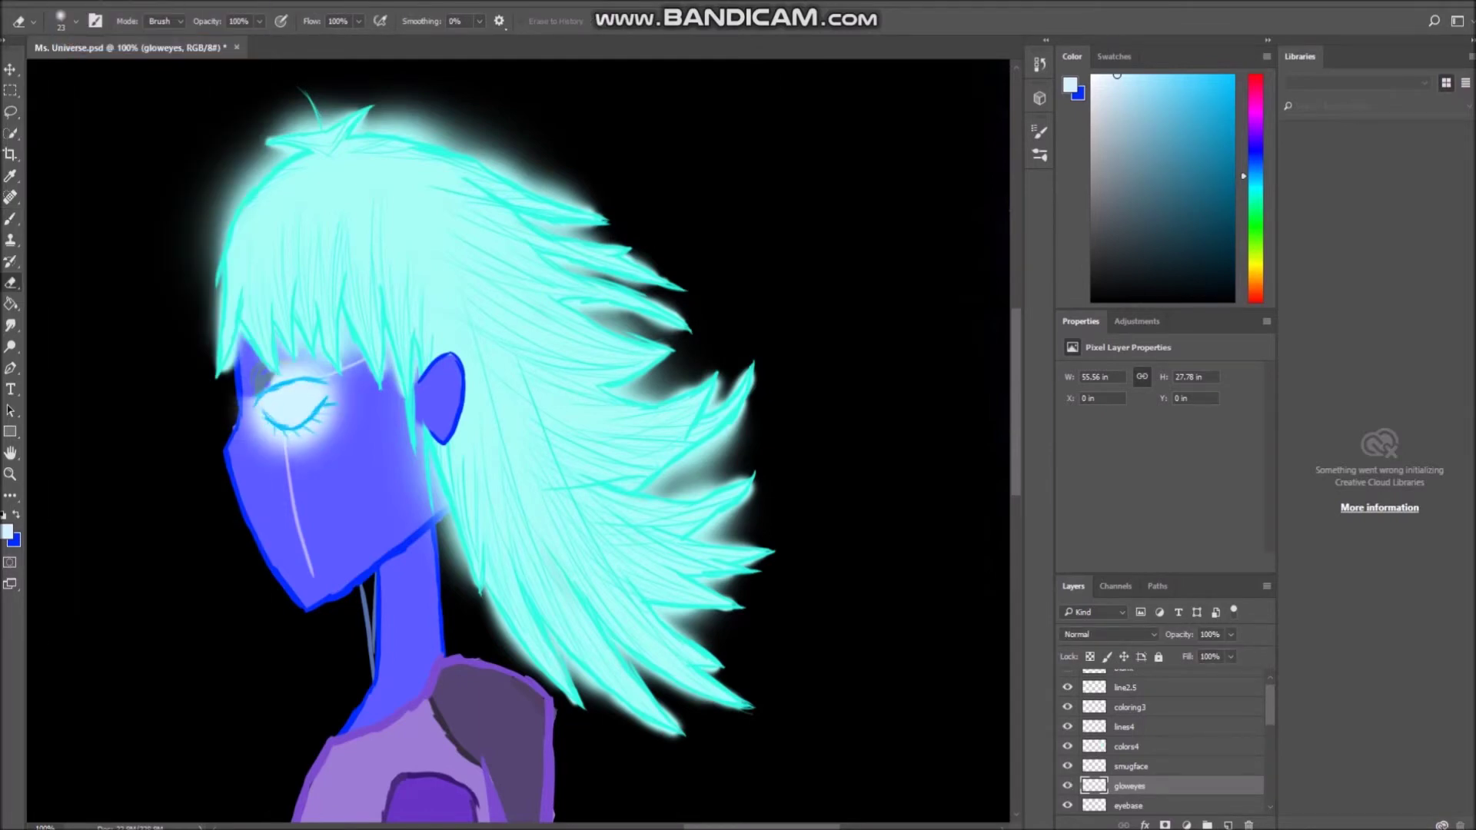
- Trim the pale glow around the eye with the eraser and touch it up with the brush
mouse_move(261, 423)
mouse_down()
mouse_move(331, 408)
mouse_move(292, 430)
mouse_move(323, 422)
mouse_move(323, 403)
mouse_move(308, 430)
mouse_move(277, 377)
mouse_move(261, 408)
mouse_up()
key(b)
key(e)
key(b)
- Draw the smirking mouth in dark blue on the smugface layer with a fully hard brush
key(x)
key(alt+bracketright)
click(61, 20)
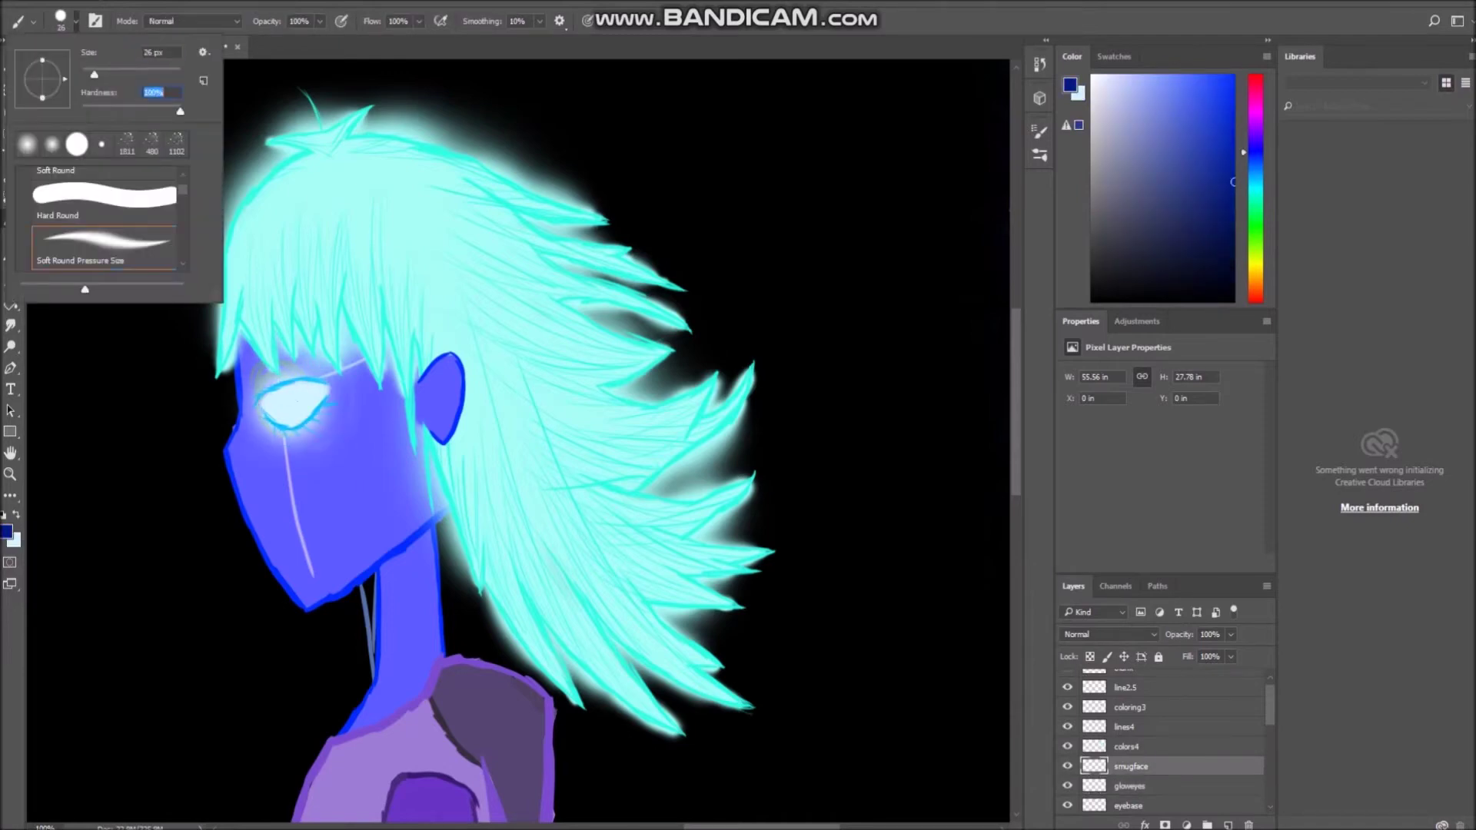
mouse_move(327, 513)
mouse_down()
mouse_move(280, 538)
mouse_move(322, 496)
mouse_up()
- Refine the dark blue smirk into a clean curve by alternately erasing and redrawing it
key(e)
click(61, 20)
click(61, 21)
key(b)
key(e)
key(b)
key(e)
drag(278, 543, 308, 486)
key(b)
key(ctrl+z)
key(e)
key(b)
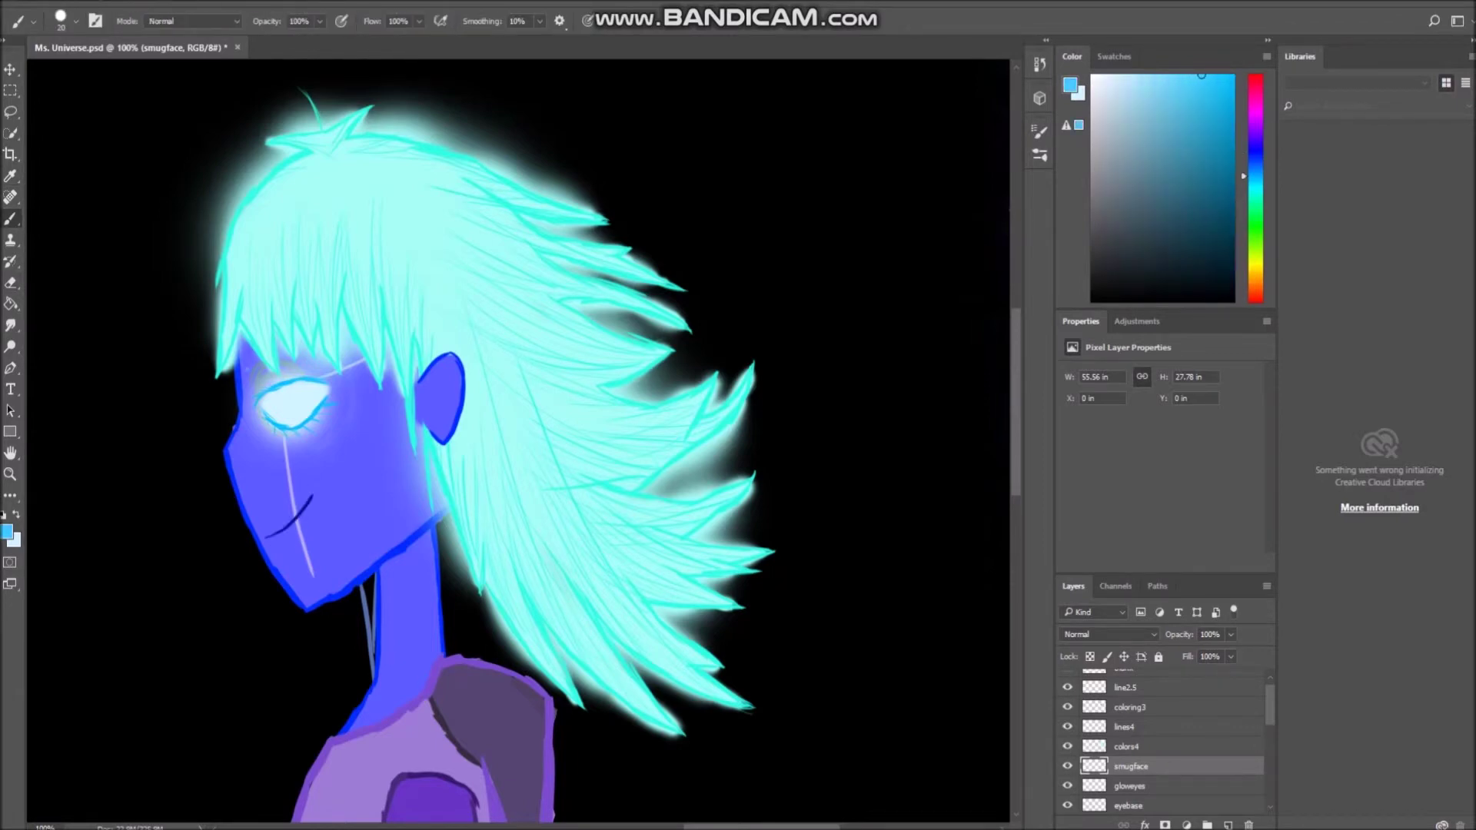
- Refine the blue eye outline by erasing and redrawing it, and add a stroke above the eye
key(e)
key(b)
key(e)
key(b)
key(e)
key(b)
key(e)
key(b)
drag(258, 384, 298, 376)
- Hide the eyebase and T guide layers and clear the blue and purple splatter from the Cosmic layer
key(z)
key(ctrl+0)
scroll(1169, 746, down, 5)
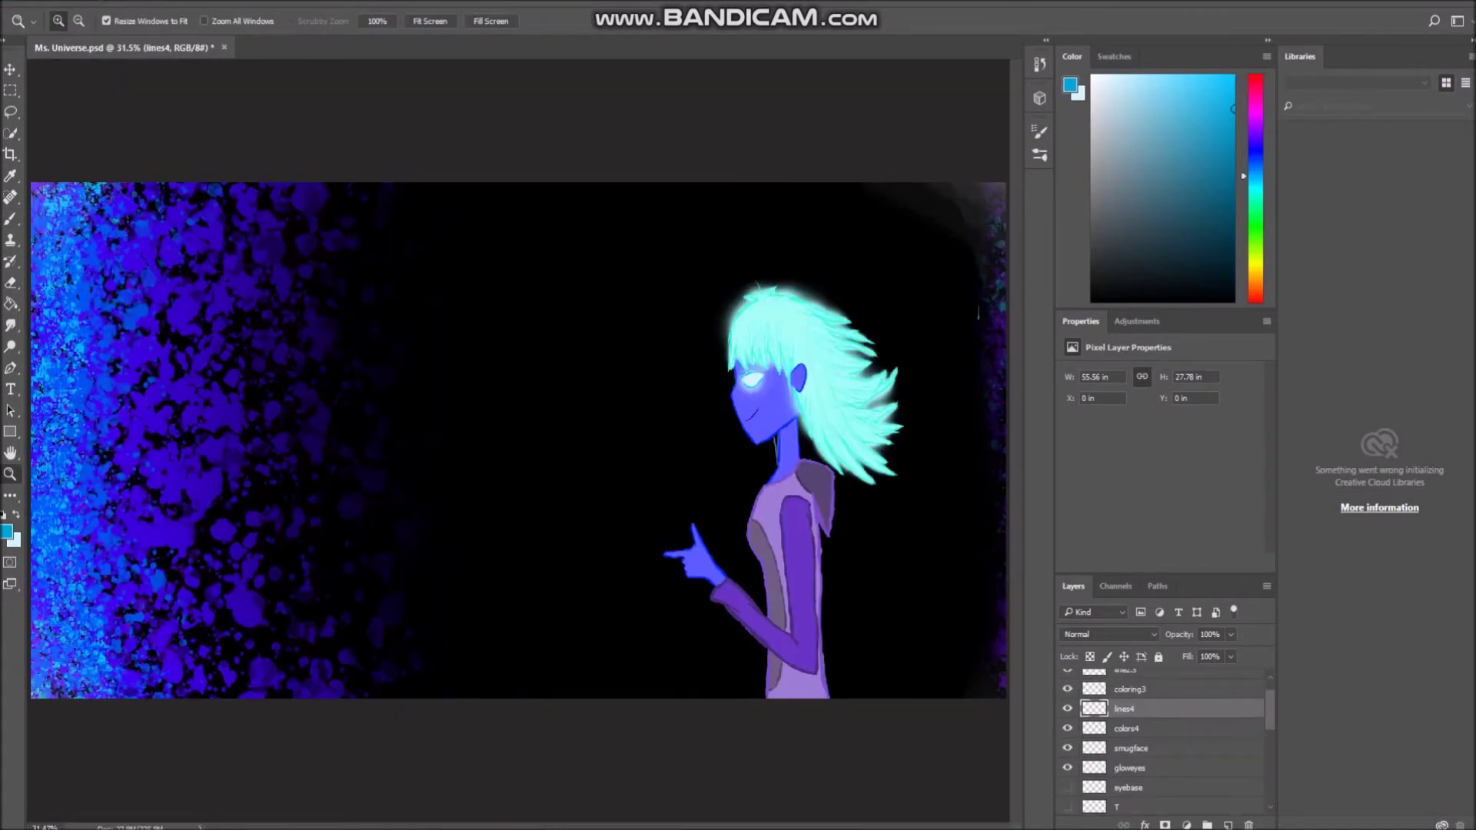
click(1126, 786)
key(b)
key(Delete)
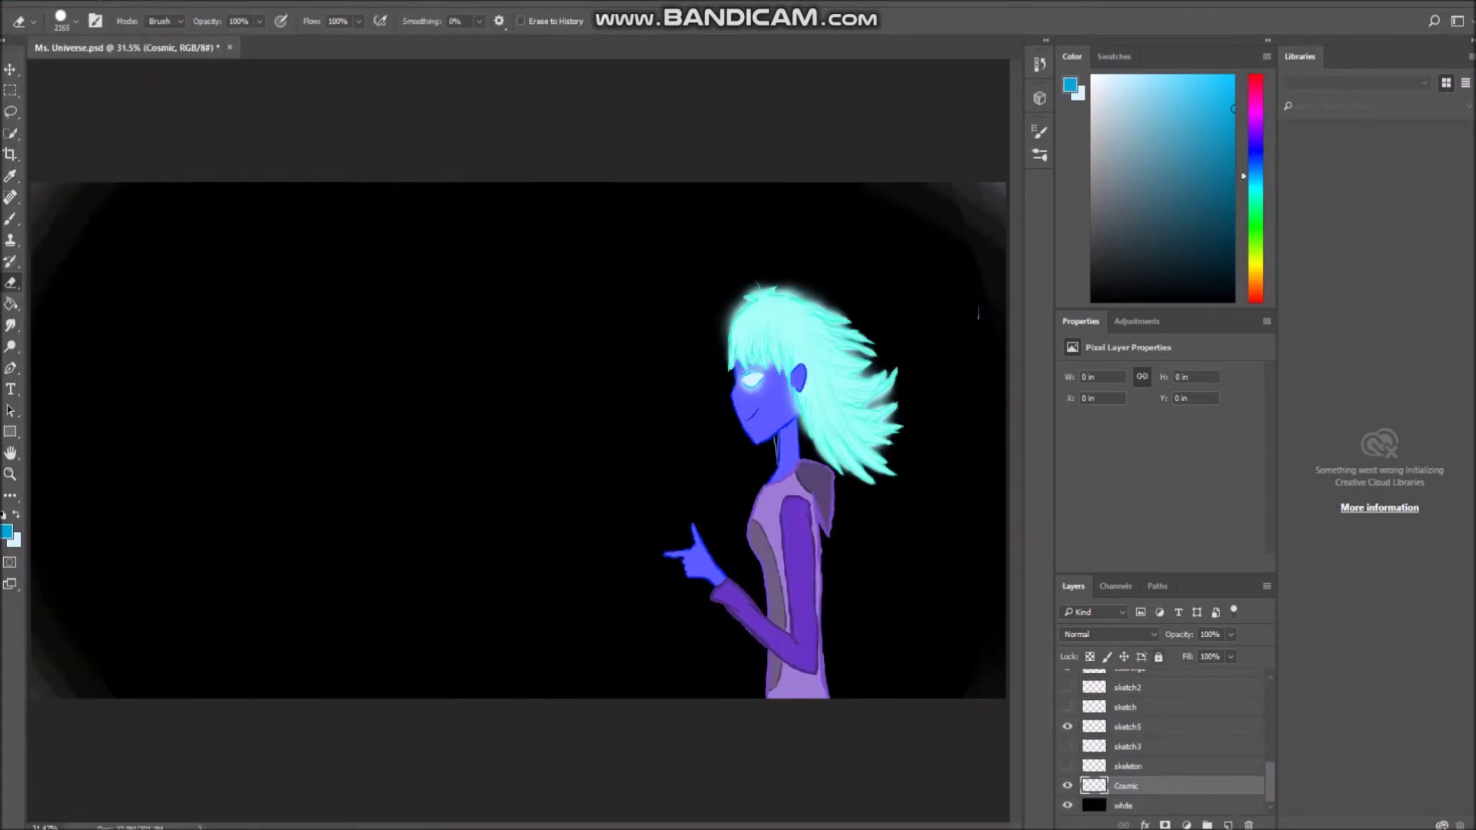
- Sample black from the backdrop as the foreground color and open the eraser's brush settings on the Cosmic layer
key(alt+bracketleft)
key(i)
key(e)
key(alt+bracketright)
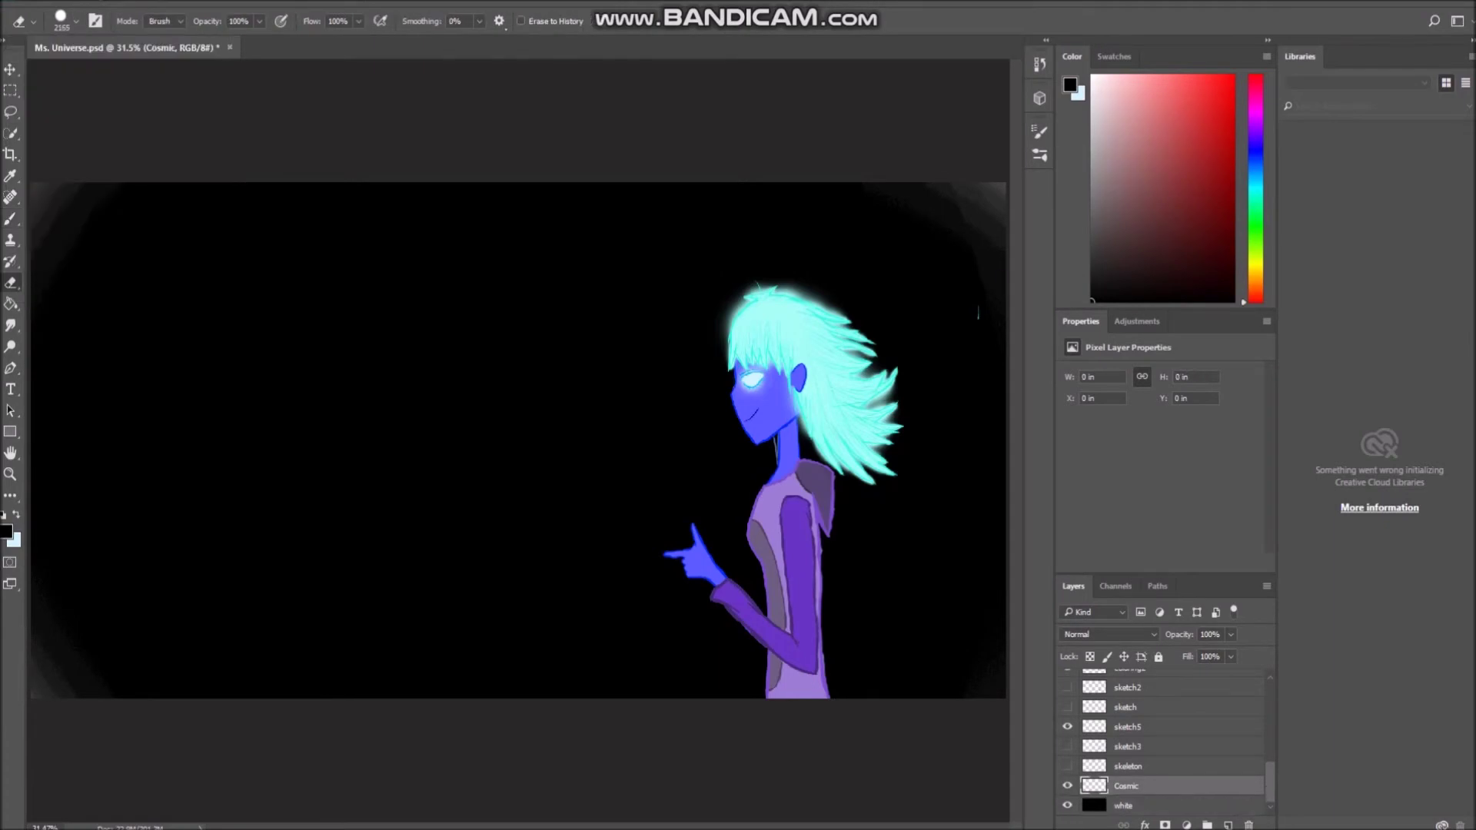
click(75, 21)
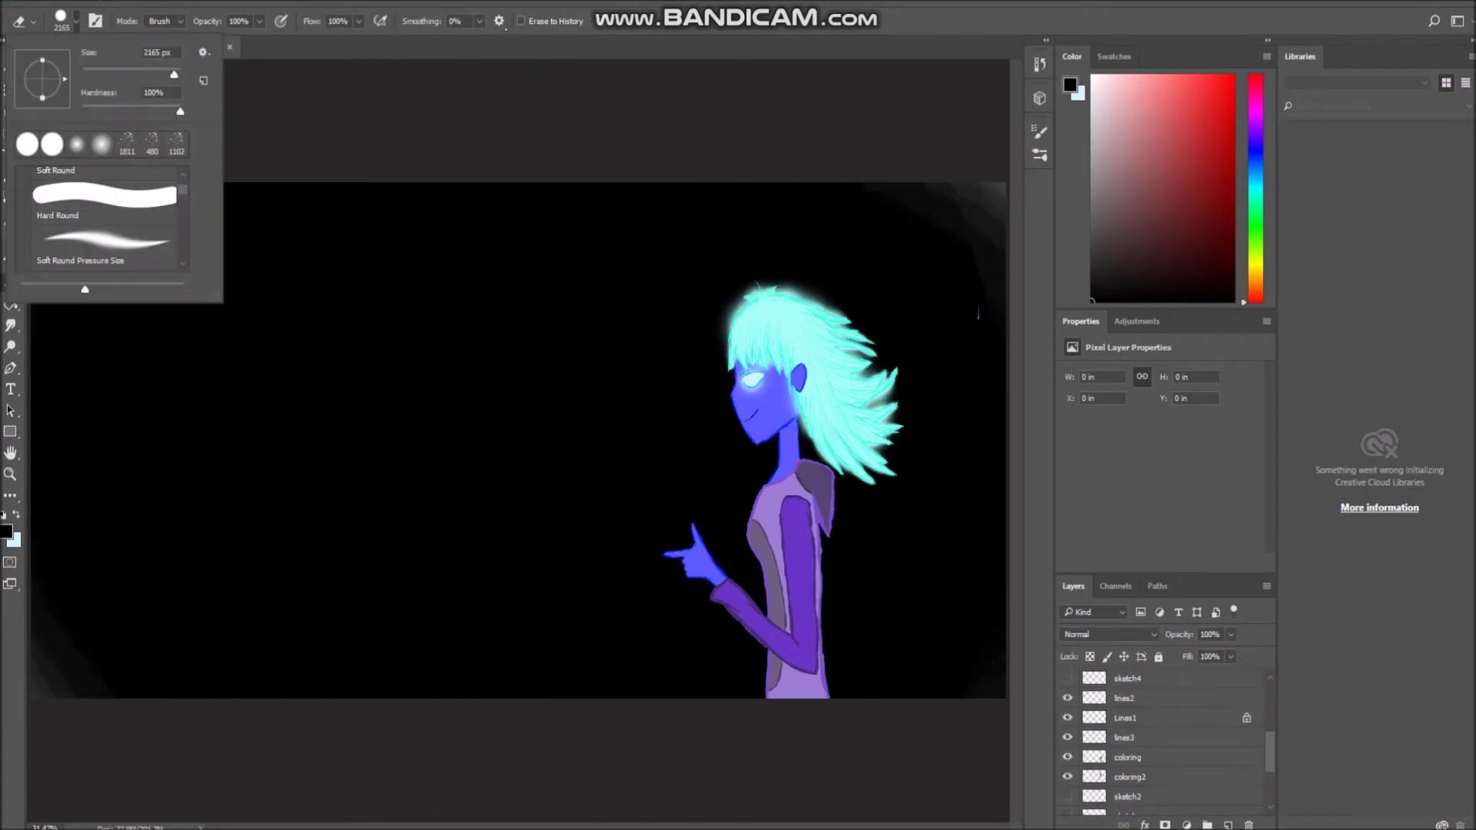
- Go through the layer stack from Cosmic up to gloweyes and back to Cosmic, and hide the sketch5 layer
scroll(1169, 738, up, 3)
key(alt+bracketright)
key(alt+bracketright)
key(alt+bracketright)
key(alt+bracketright)
key(alt+bracketright)
key(alt+bracketright)
key(alt+bracketright)
key(alt+bracketright)
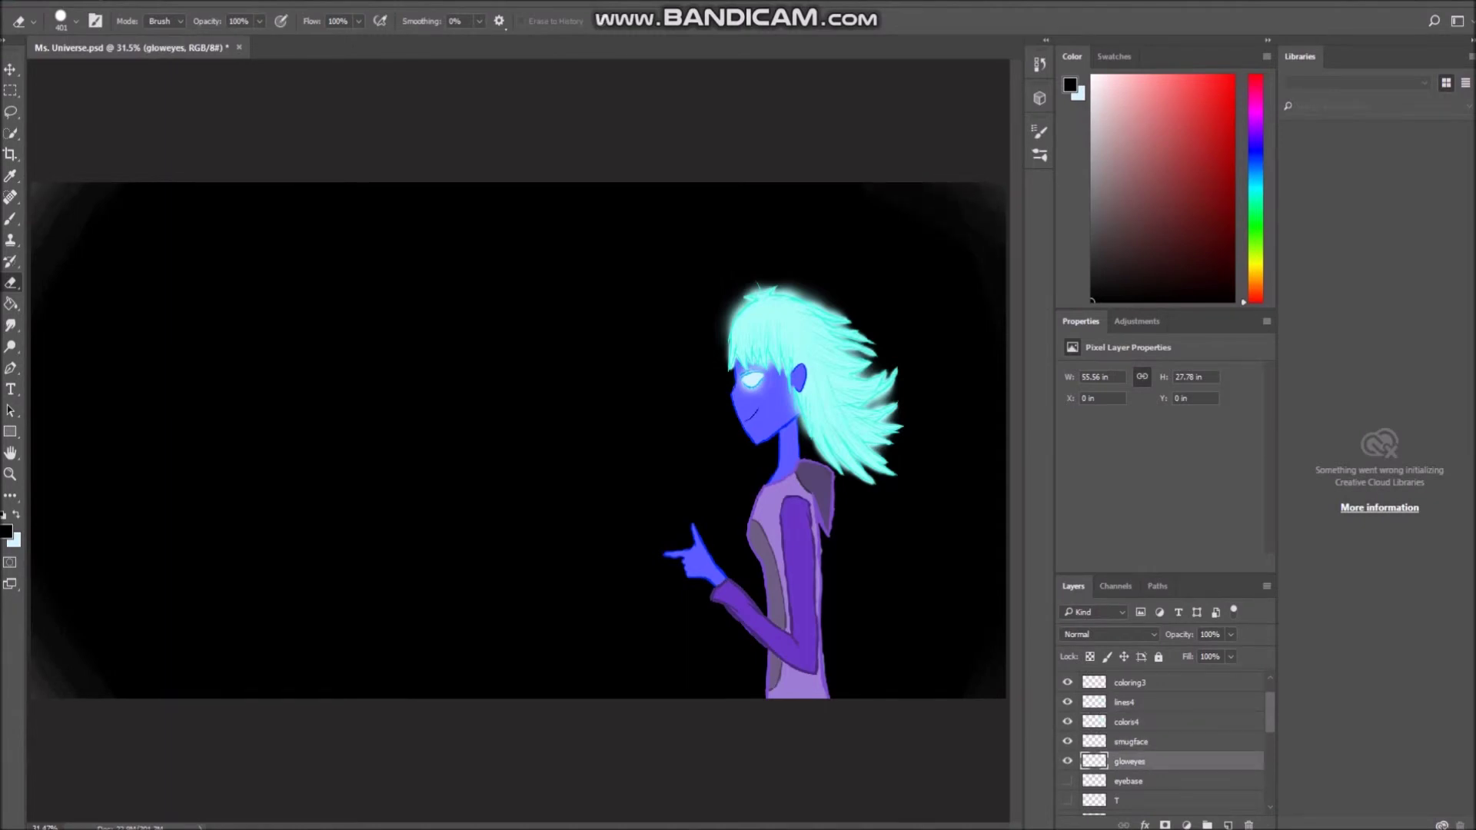
key(alt+bracketleft)
key(alt+bracketleft)
key(alt+bracketleft)
key(alt+bracketleft)
key(alt+bracketleft)
key(alt+bracketleft)
key(alt+bracketleft)
key(alt+bracketleft)
- Paint saturated blue splatter over the canvas's left part on the Cosmic layer with the soft scattering dual brush
key(b)
key(F5)
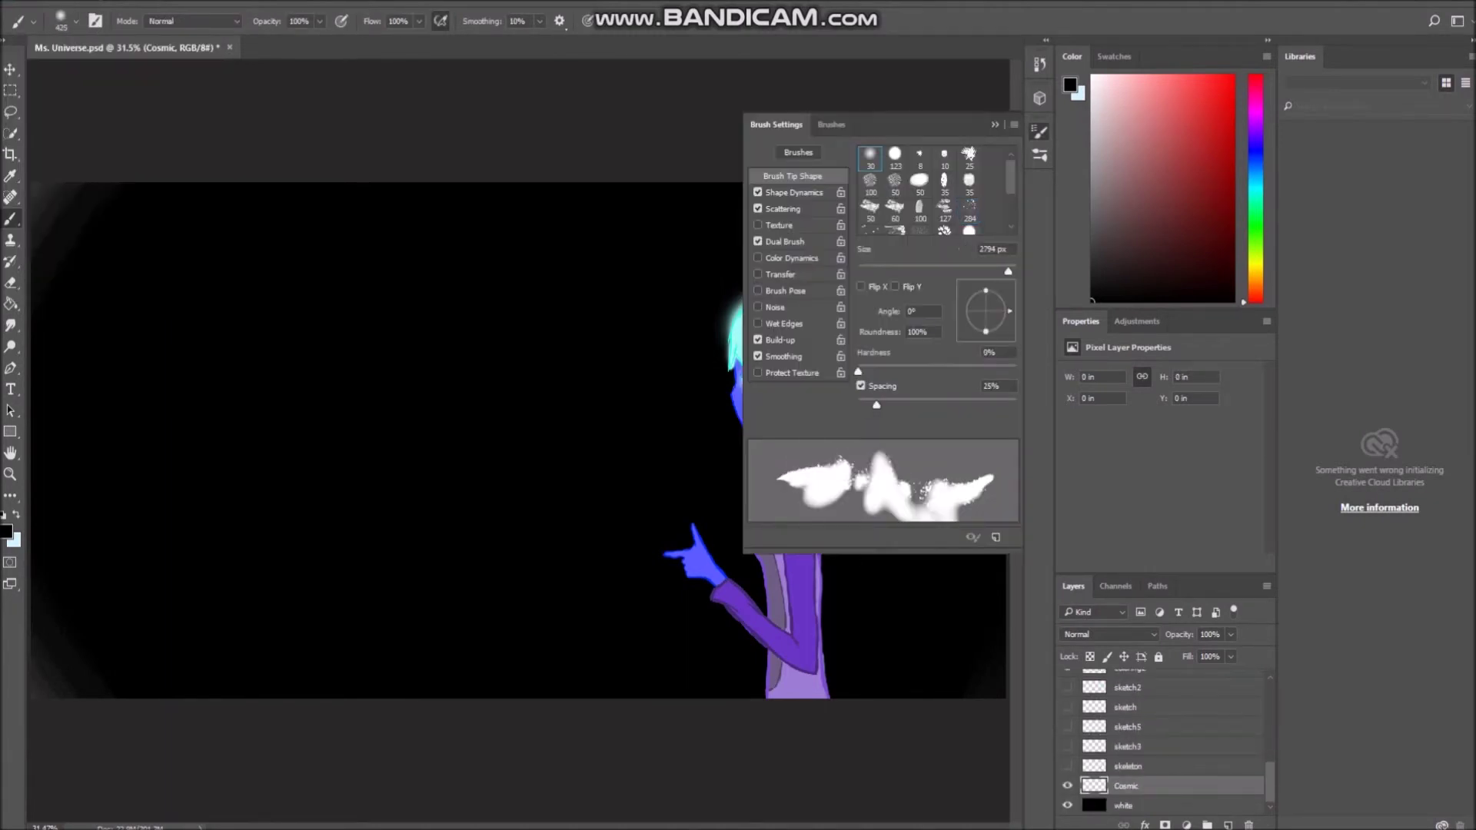
key(F5)
click(1255, 153)
click(1233, 75)
drag(193, 346, 52, 342)
mouse_move(478, 507)
mouse_down()
mouse_move(72, 580)
mouse_move(116, 654)
mouse_up()
key(ctrl+z)
click(1243, 142)
mouse_move(230, 461)
mouse_down()
mouse_move(52, 632)
mouse_move(115, 346)
mouse_up()
- Layer finer azure and cyan splatter along the canvas's left edge with a much smaller scattering brush
click(1255, 162)
key(bracketleft)
key(bracketleft)
key(bracketleft)
key(bracketleft)
key(bracketleft)
key(bracketleft)
key(bracketleft)
key(bracketleft)
key(bracketleft)
key(bracketleft)
key(bracketleft)
key(bracketleft)
key(bracketleft)
drag(192, 384, 61, 307)
click(1255, 180)
drag(76, 461, 46, 653)
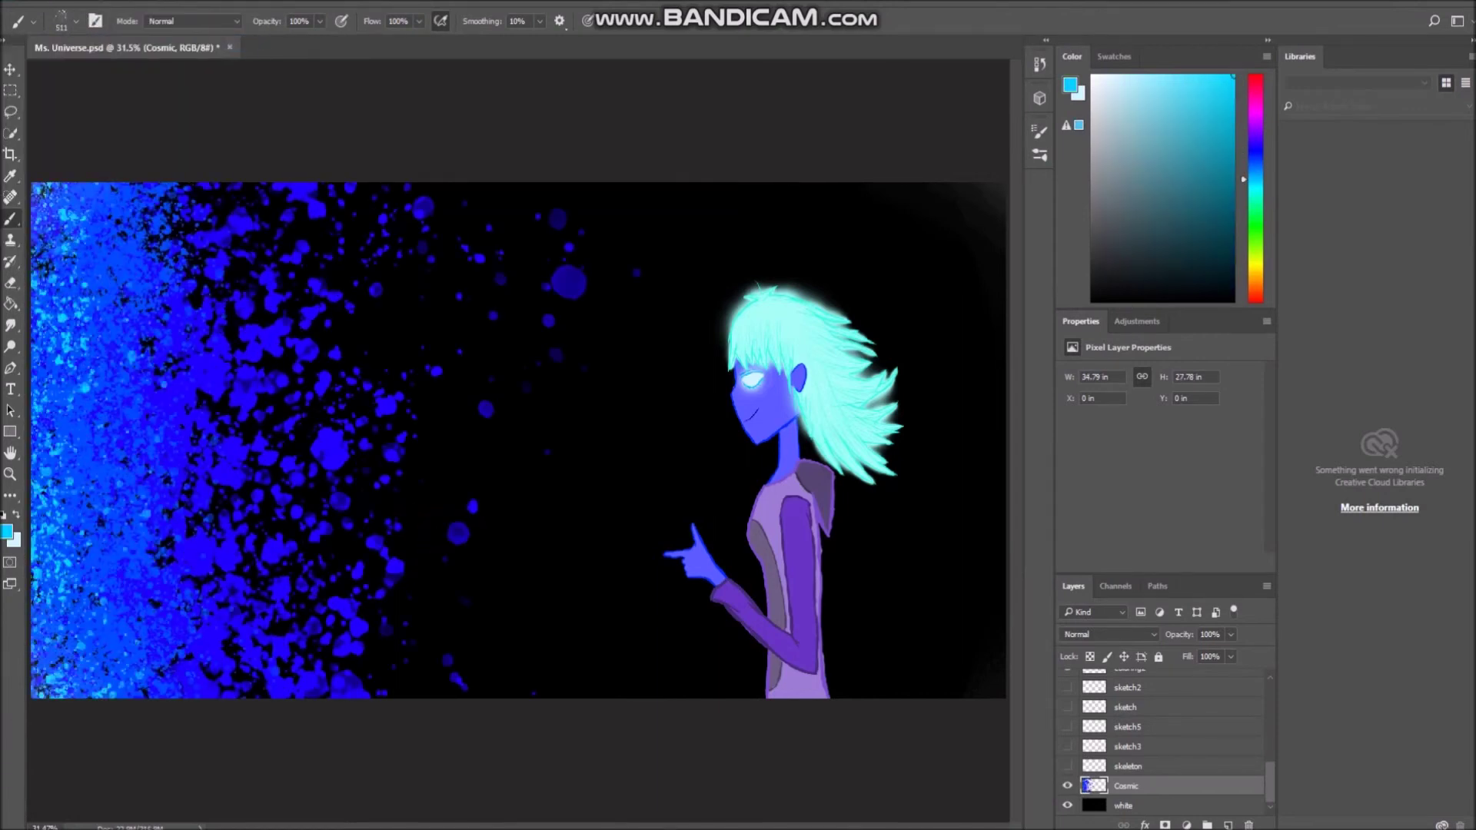
- Smudge the blue splatter across the Cosmic layer at 24% strength with a very large tip
key(r)
mouse_move(170, 231)
mouse_down()
mouse_move(92, 431)
mouse_move(69, 584)
mouse_move(85, 677)
mouse_move(77, 538)
mouse_move(54, 461)
mouse_up()
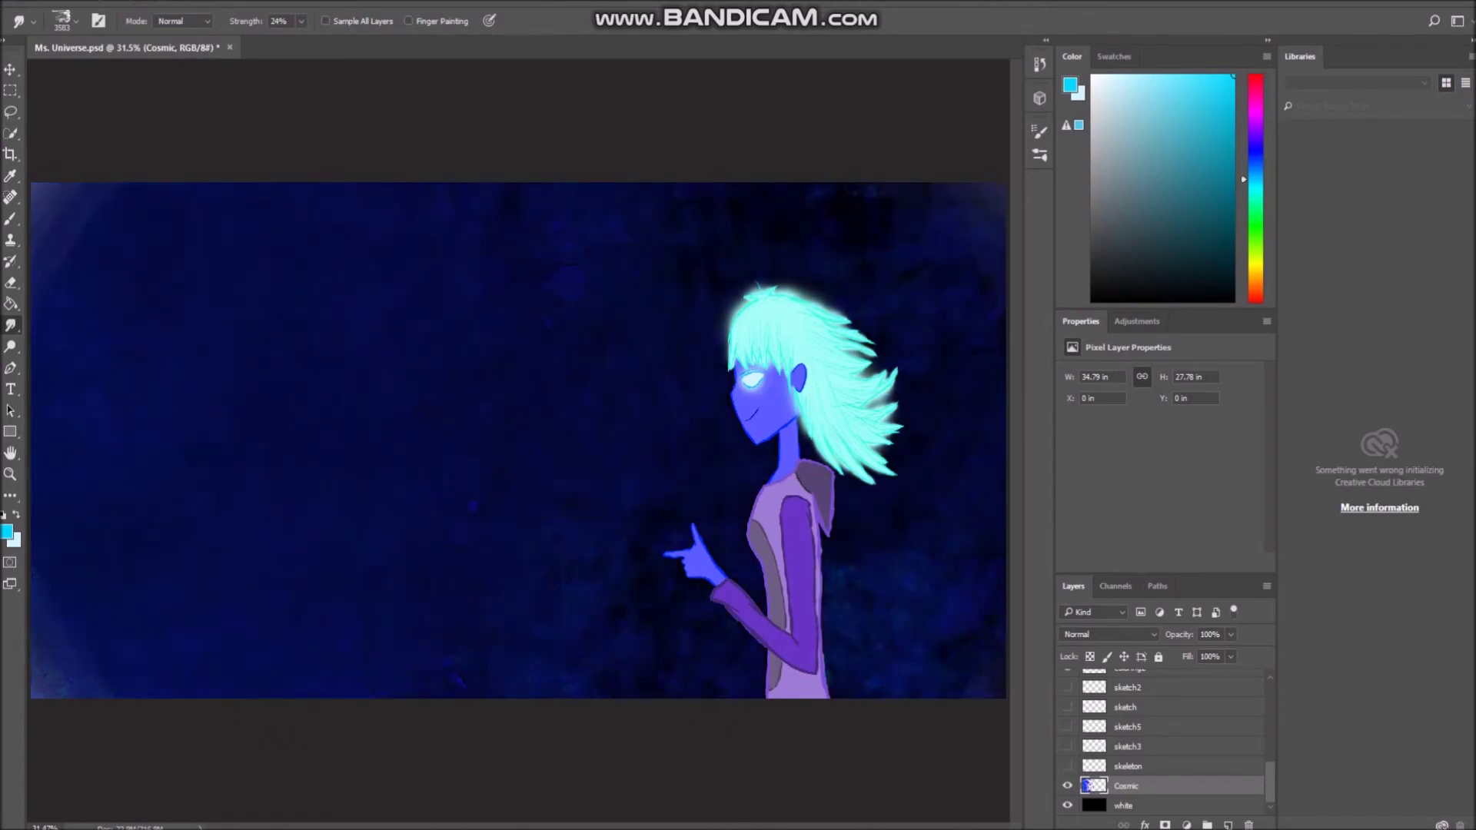
- Switch to Word, write "welp" and "i screwed up" on two lines, and return to the Photoshop painting
key(alt+Tab)
text(something)
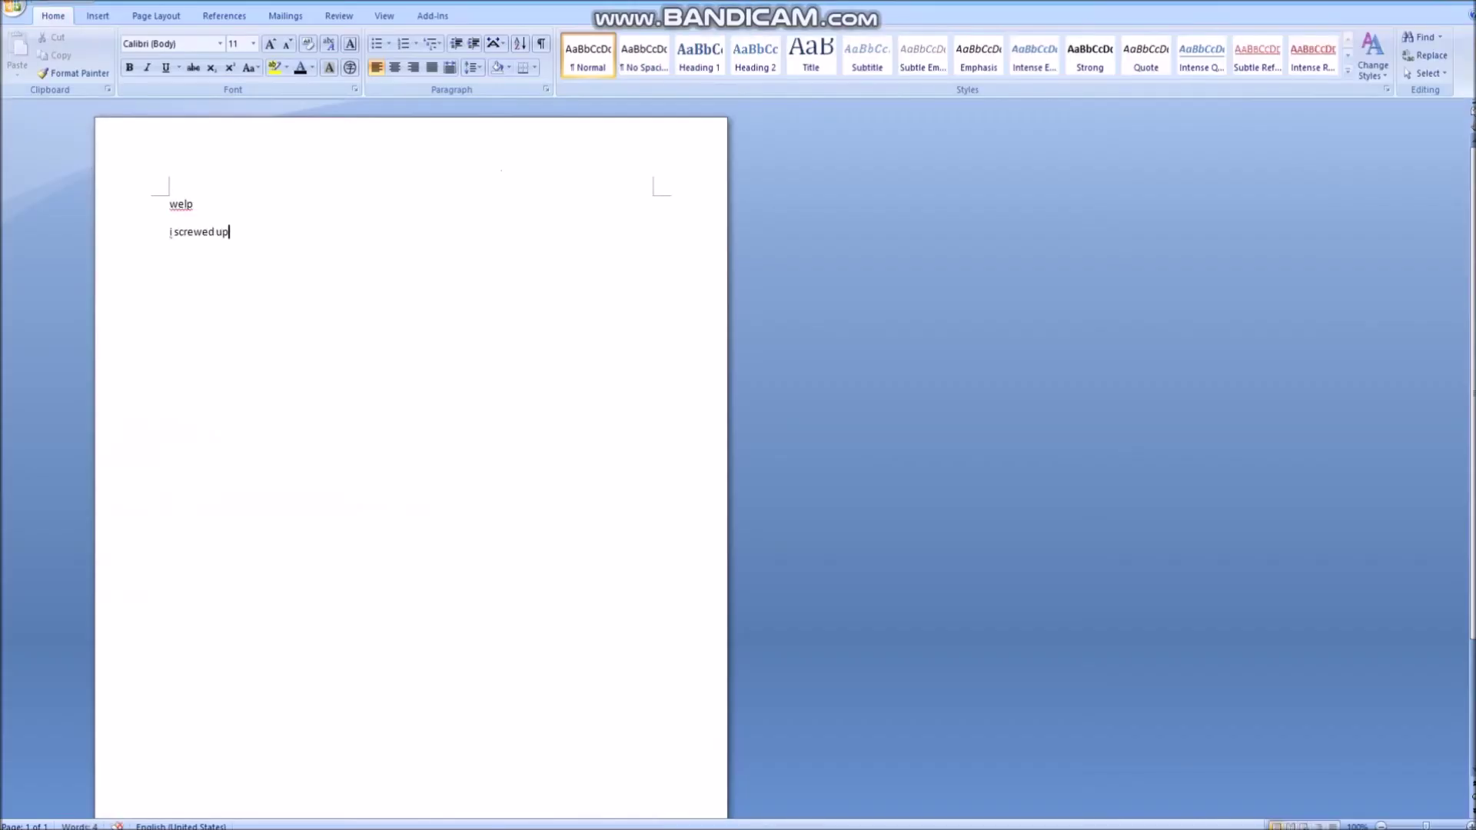
key(alt+Tab)
key(alt+Tab)
key(alt+Tab)
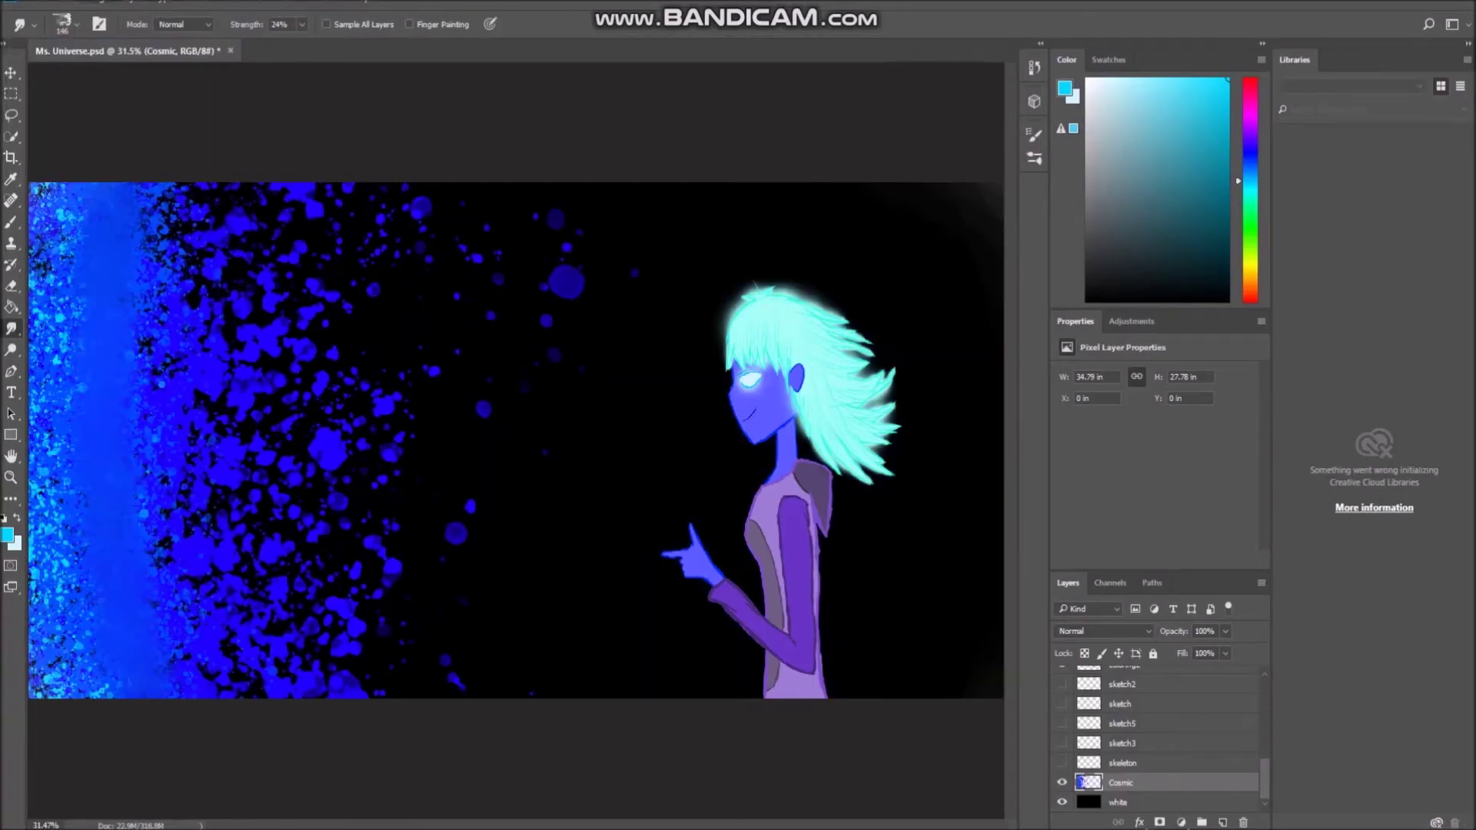
- Fade the inner edge of the blue splatter into black with a large soft brush, and activate the Blur tool
click(61, 20)
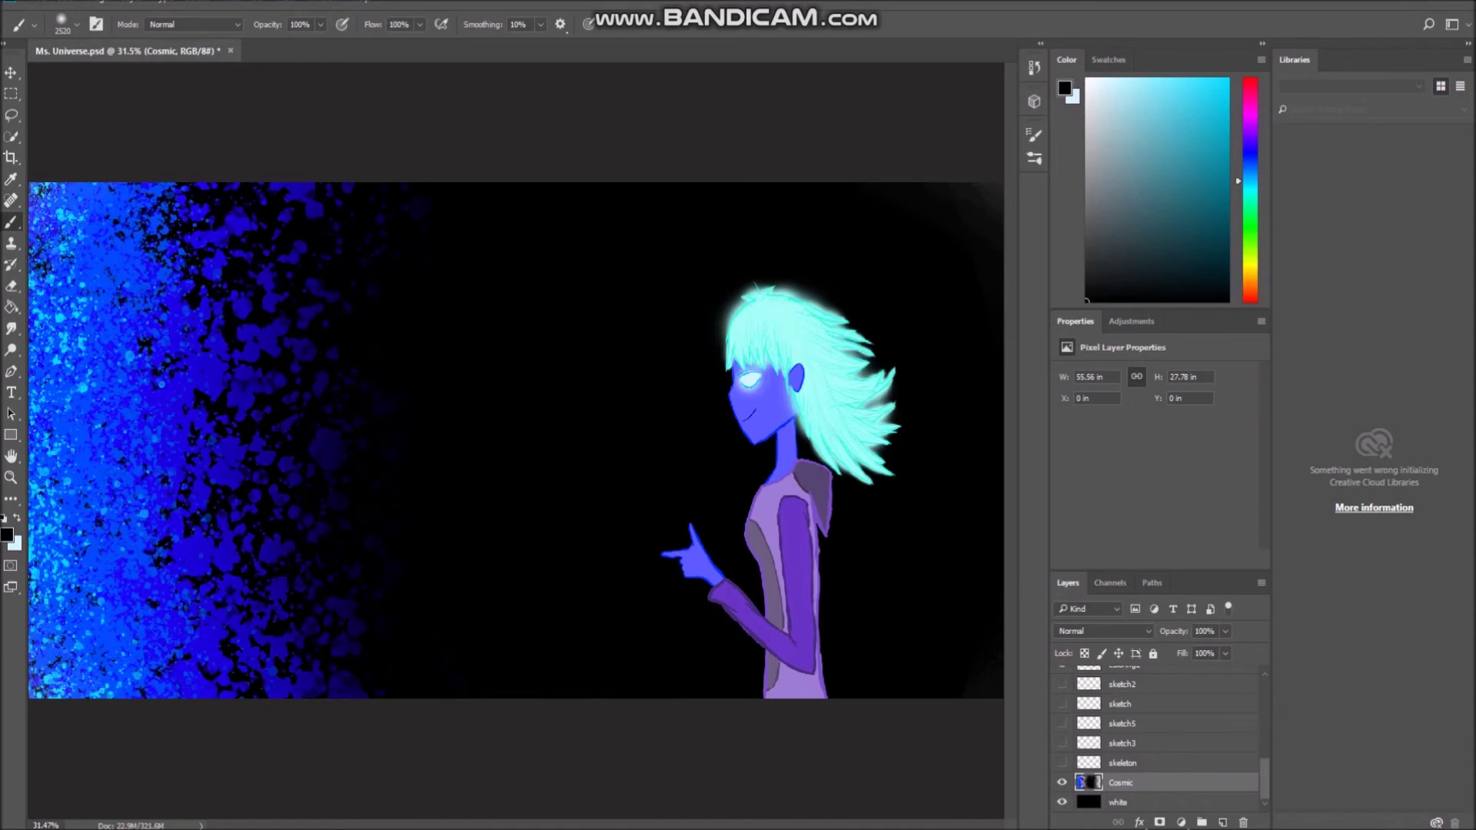
click(11, 328)
click(71, 328)
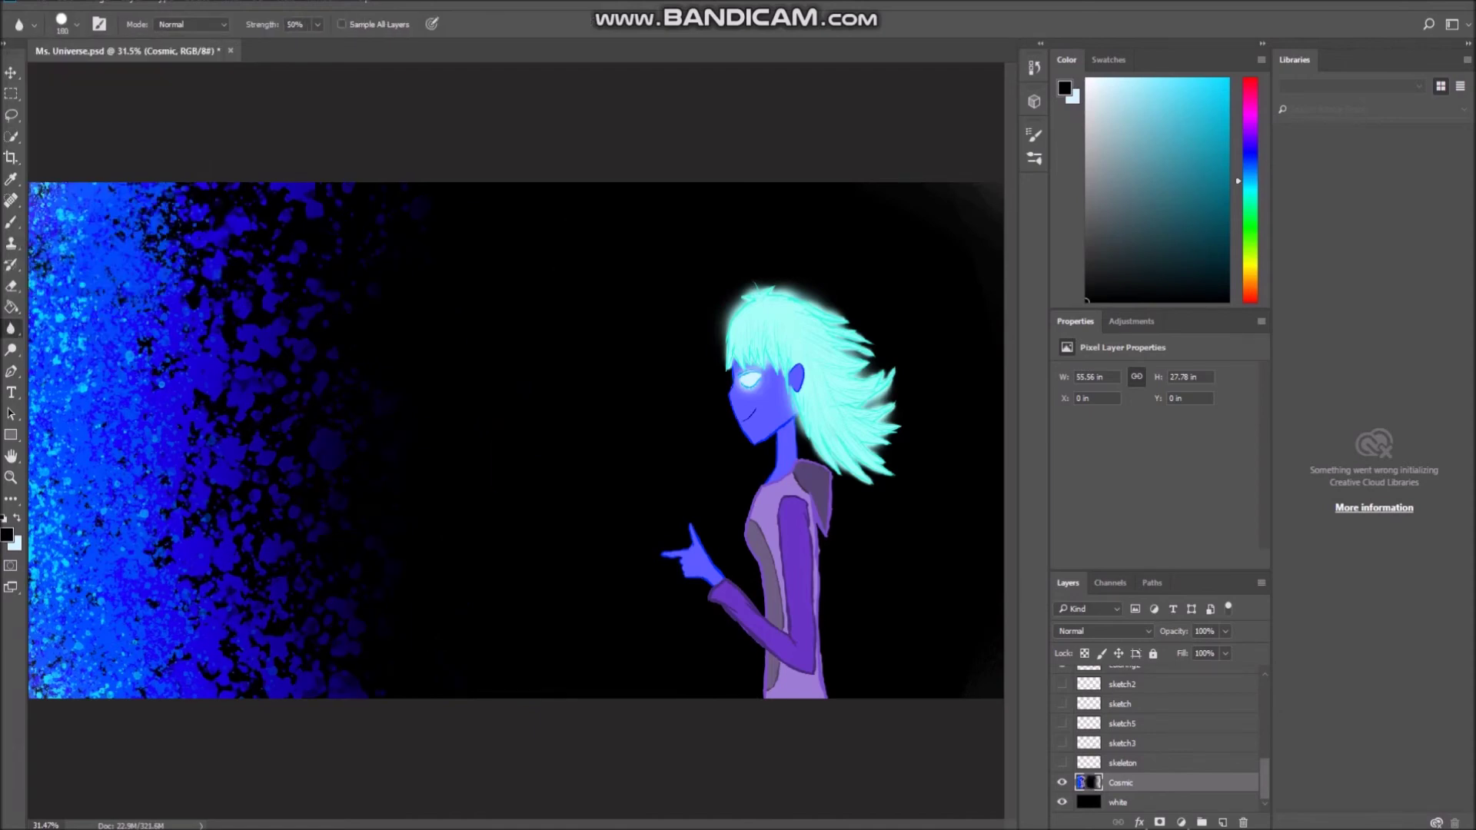
click(62, 24)
- Paint dense bright cyan splatter over the left edge of the Cosmic background from top to bottom
key(b)
click(1228, 80)
drag(30, 292, 108, 469)
drag(46, 522, 107, 677)
drag(46, 200, 177, 676)
drag(85, 262, 161, 338)
- Scatter small cyan specks over the dark blue inner part of the splatter with a smaller brush tip
click(61, 24)
click(104, 207)
key(Return)
mouse_move(358, 338)
mouse_down()
mouse_move(395, 362)
mouse_move(396, 403)
mouse_up()
drag(377, 411, 427, 395)
drag(431, 323, 434, 400)
key(e)
mouse_move(473, 308)
mouse_down()
mouse_move(515, 406)
mouse_move(492, 407)
mouse_up()
key(ctrl+z)
- Make the white layer active with the Brush tool and save the document with Save As
key(alt+[)
key(b)
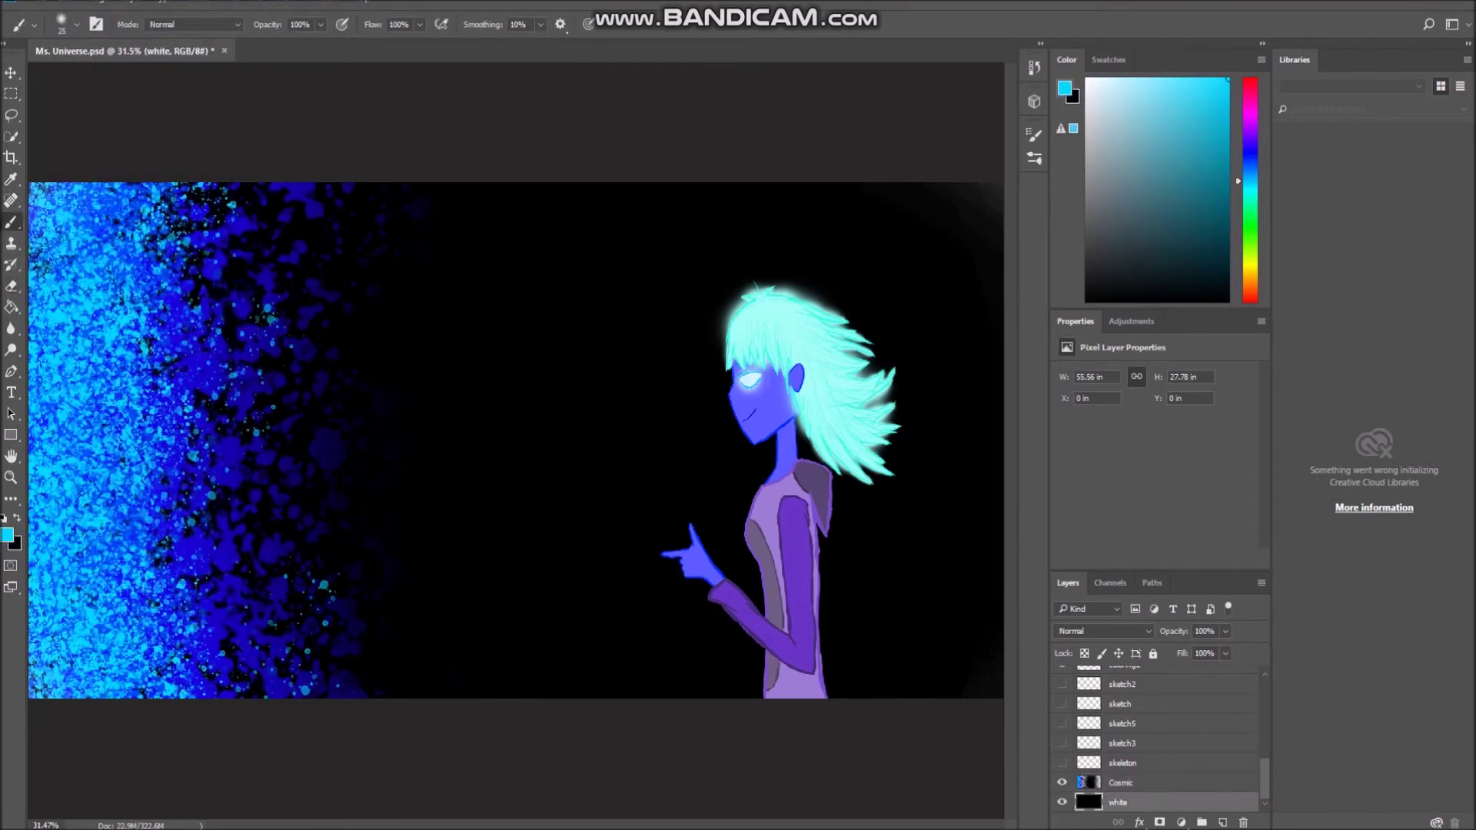
key(alt+f)
key(shift+ctrl+s)
key(Return)
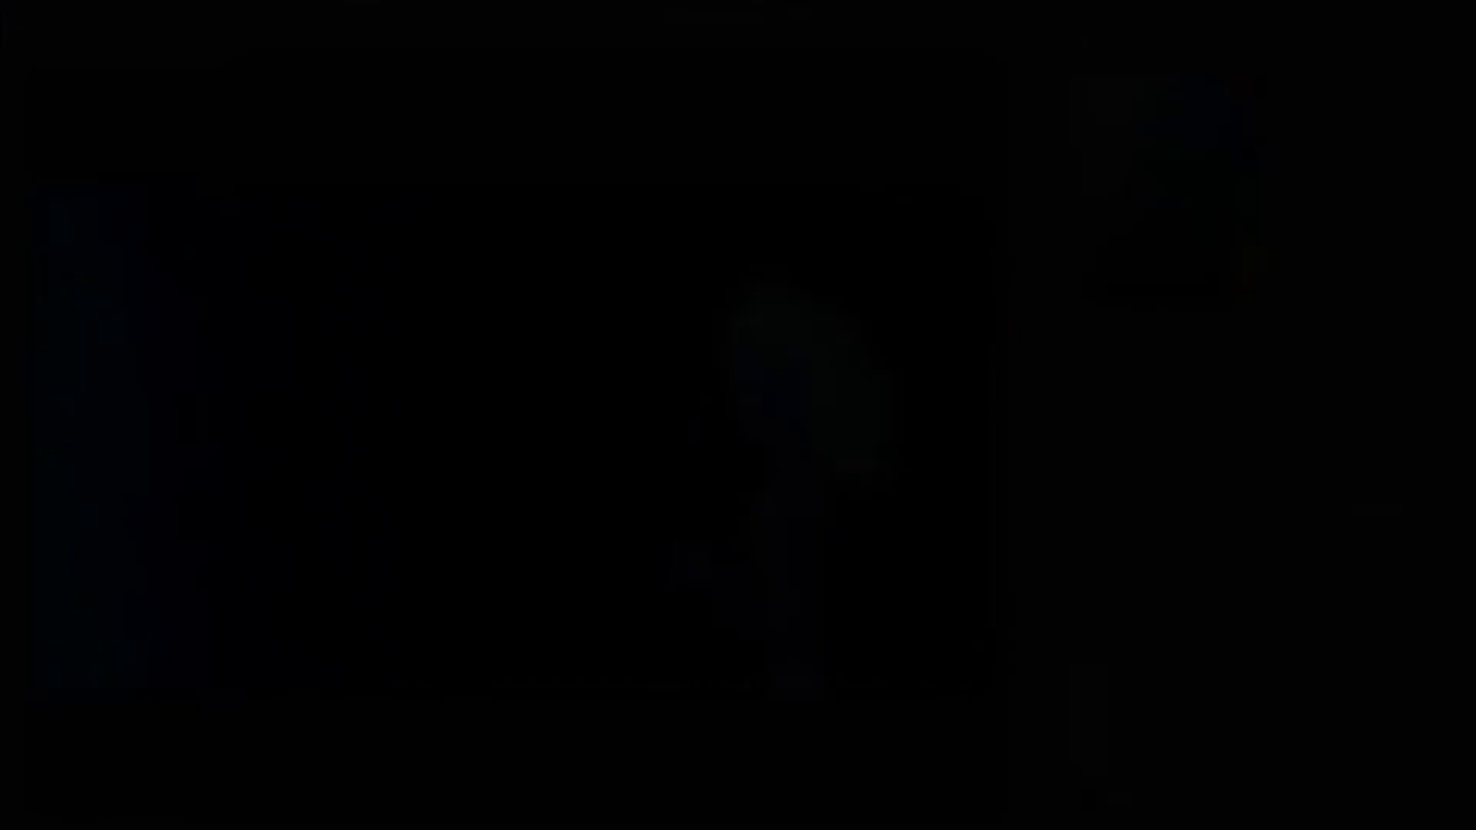